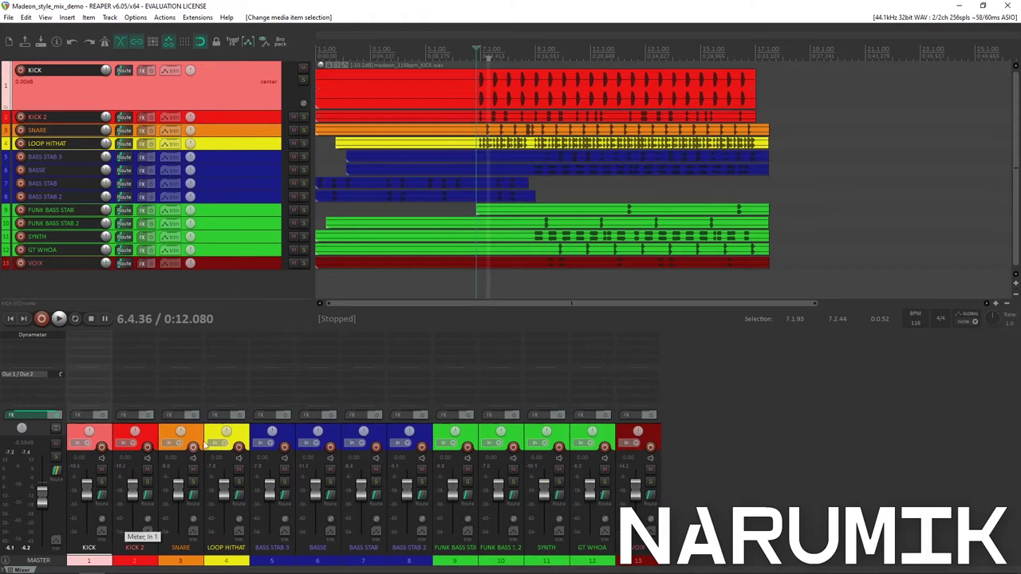
- Add the LEVELS plugin by Mastering the Mix to the master track's effects
{"action": "left_click", "coordinate": [532, 58]}
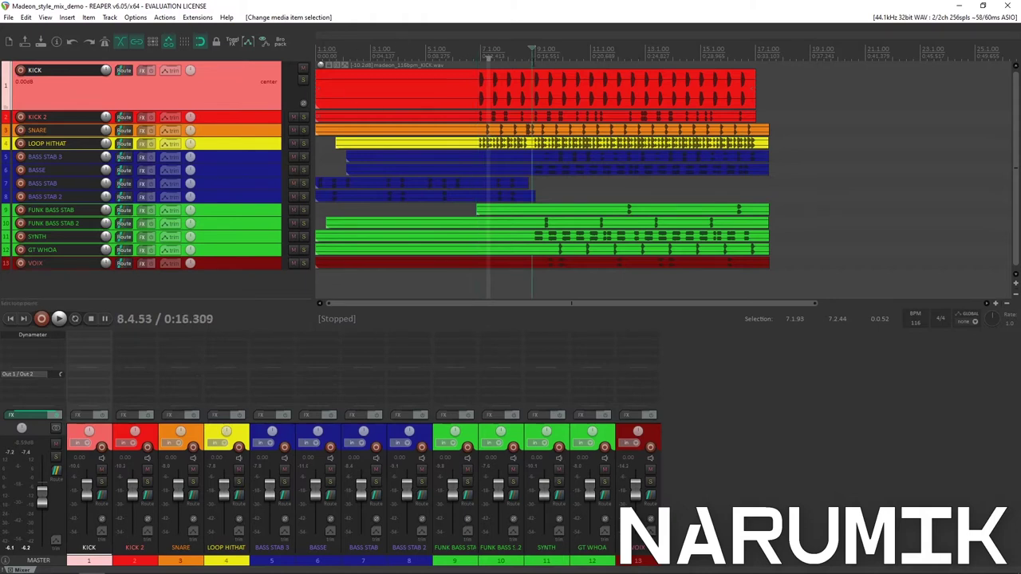
{"action": "double_click", "coordinate": [45, 342]}
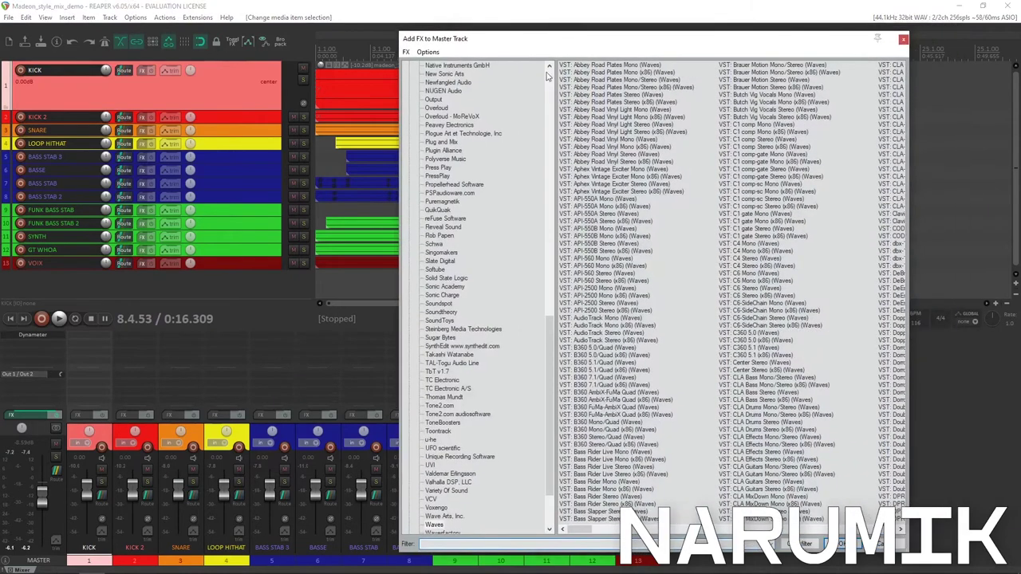
{"action": "left_click_drag", "start_coordinate": [541, 169], "coordinate": [537, 82]}
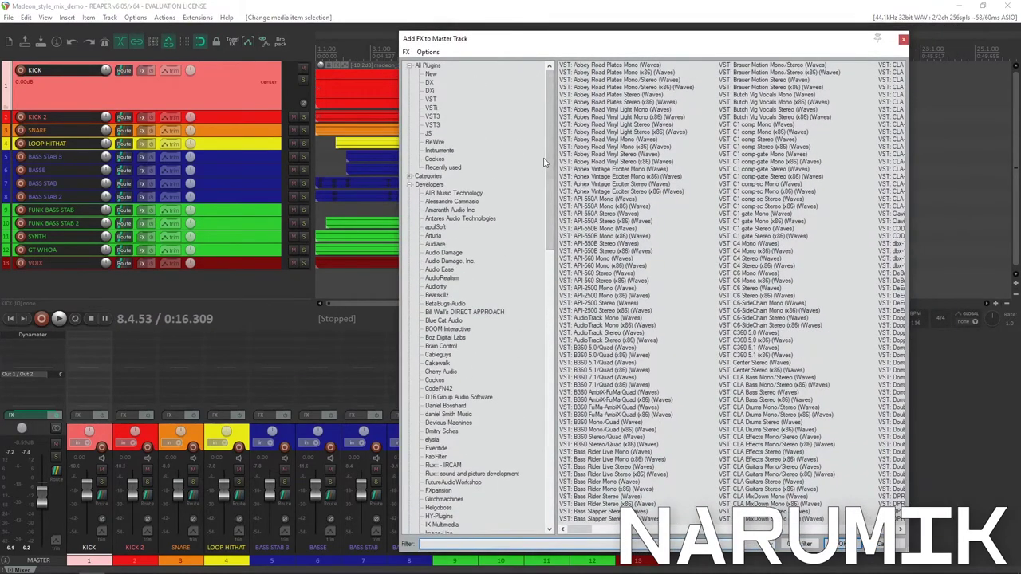
{"action": "left_click_drag", "start_coordinate": [545, 166], "coordinate": [539, 138]}
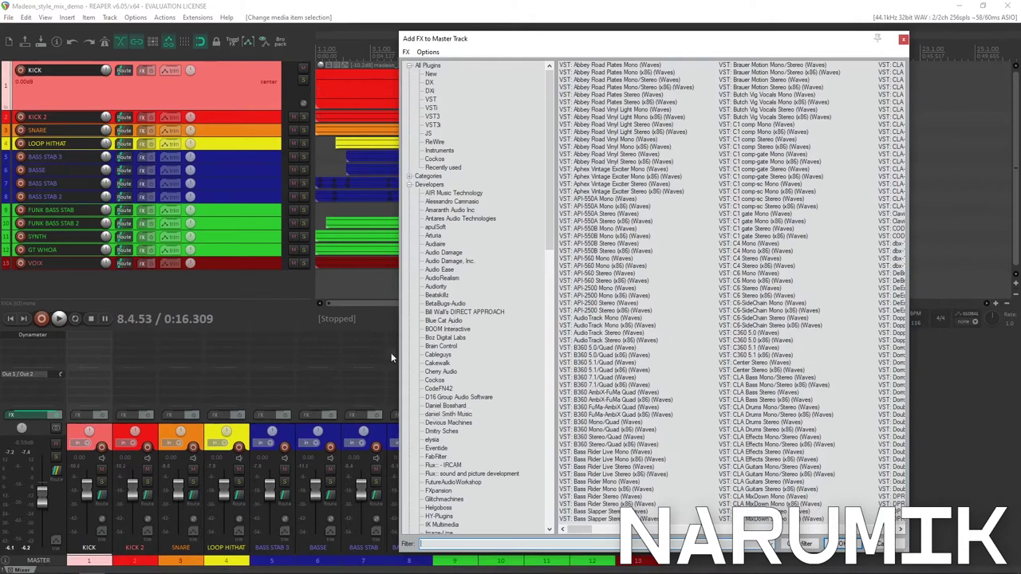
{"action": "scroll", "coordinate": [451, 335], "scroll_direction": "down", "scroll_amount": 3}
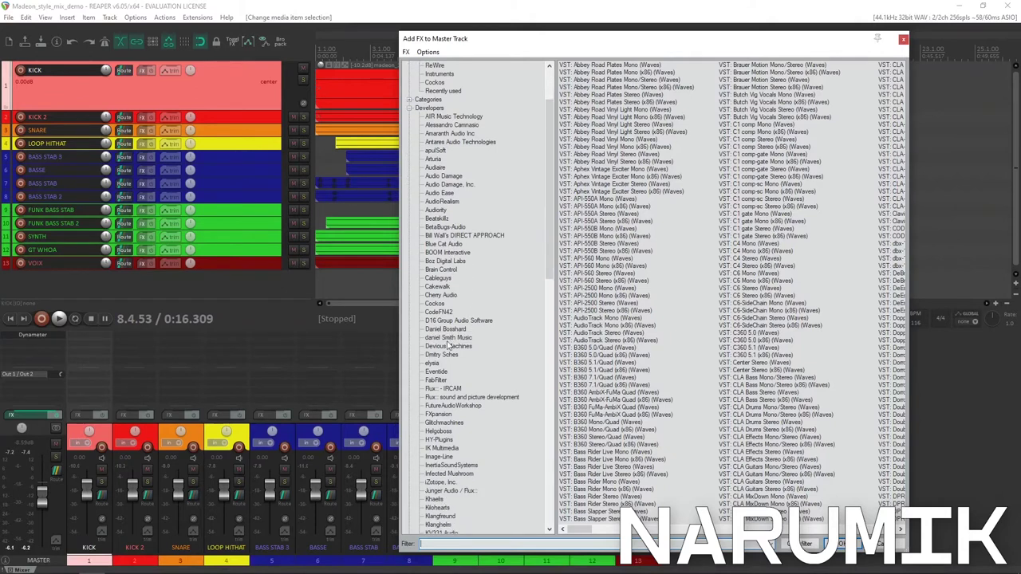
{"action": "scroll", "coordinate": [449, 347], "scroll_direction": "down", "scroll_amount": 1}
{"action": "left_click", "coordinate": [440, 380]}
{"action": "scroll", "coordinate": [444, 371], "scroll_direction": "down", "scroll_amount": 2}
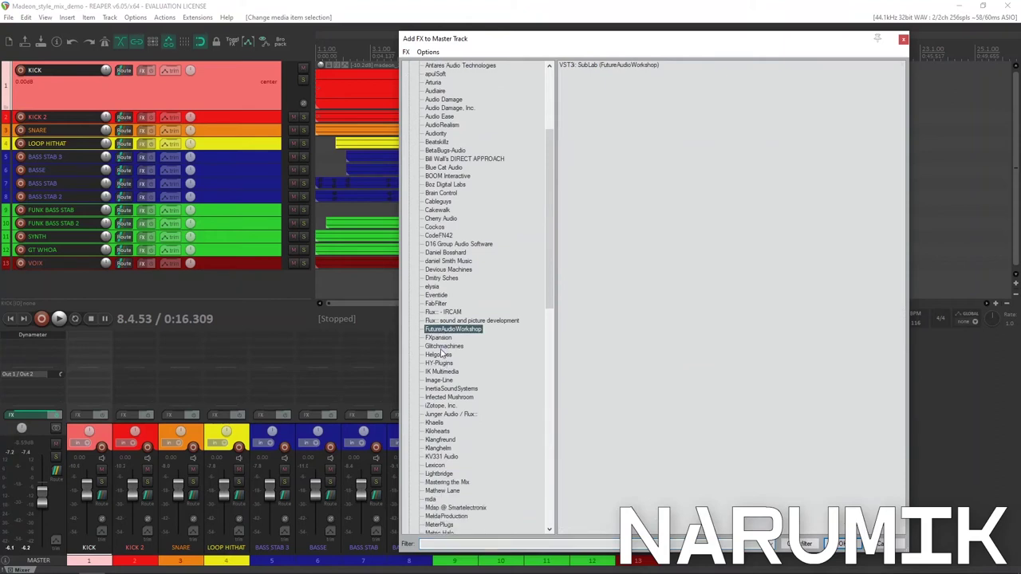
{"action": "left_click", "coordinate": [438, 365]}
{"action": "left_click", "coordinate": [464, 398]}
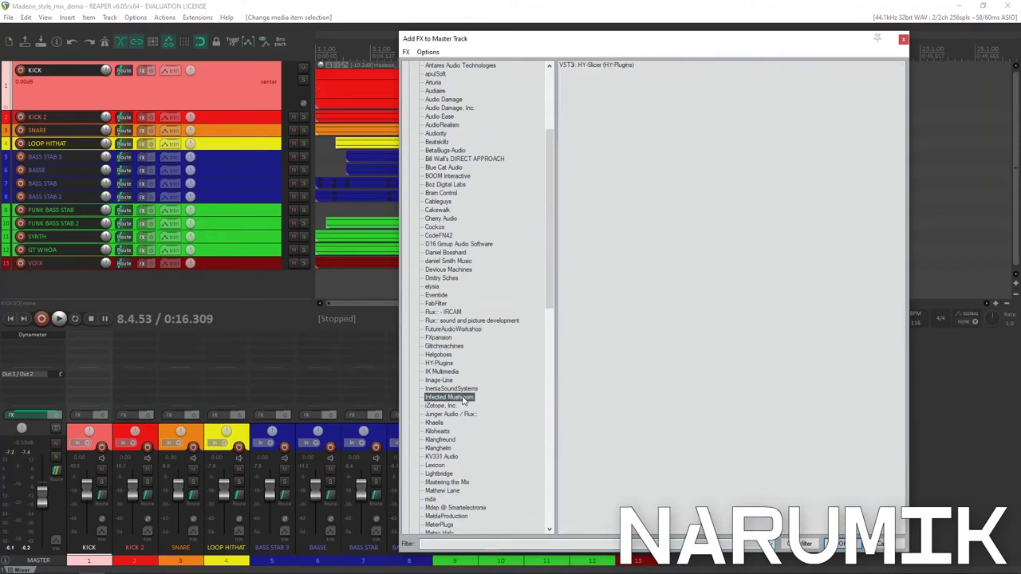
{"action": "left_click", "coordinate": [446, 440]}
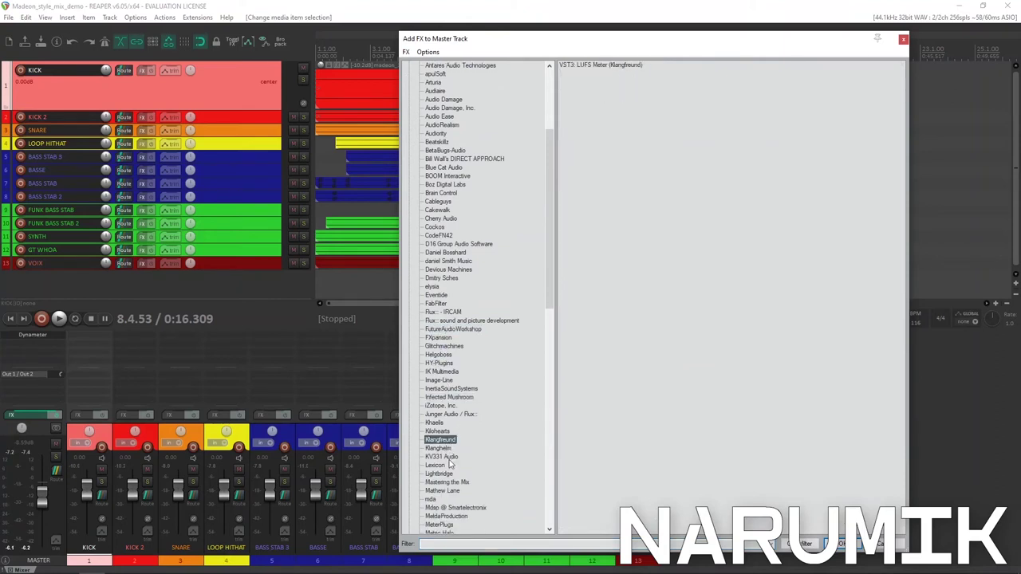
{"action": "left_click", "coordinate": [451, 483]}
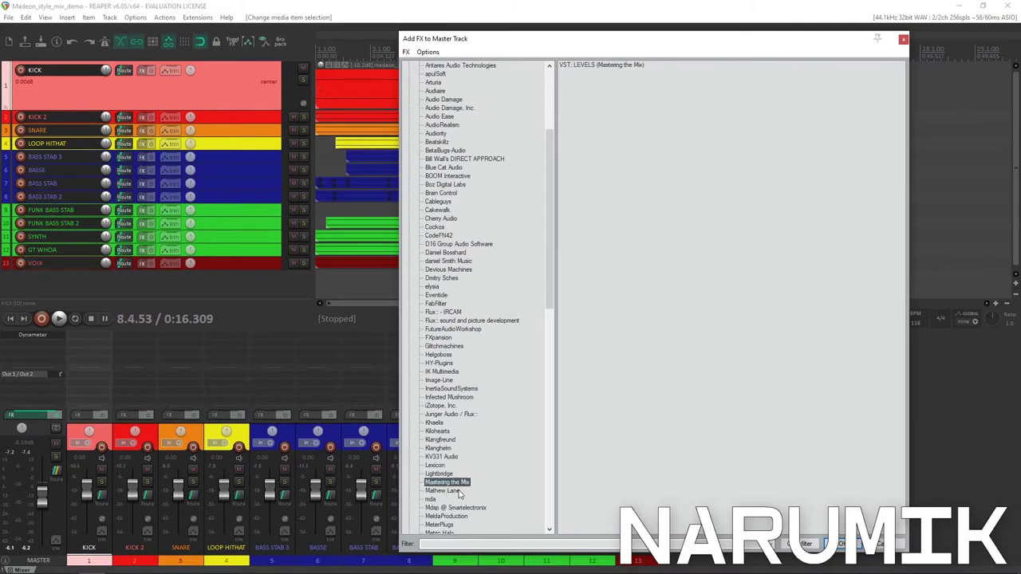
{"action": "double_click", "coordinate": [598, 64]}
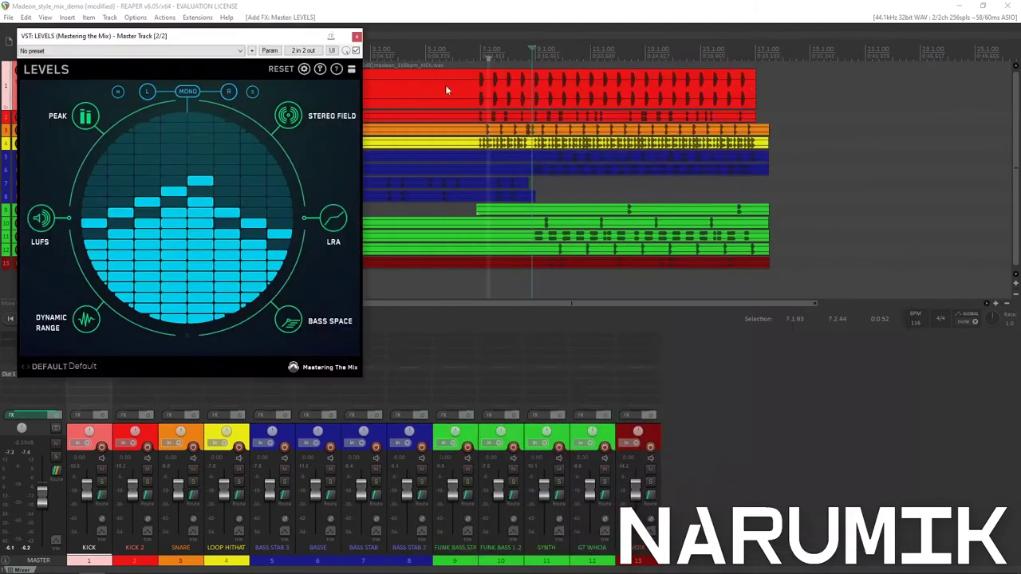
- Move the LEVELS window clear of the track list and close it
{"action": "left_click_drag", "start_coordinate": [239, 45], "coordinate": [848, 207]}
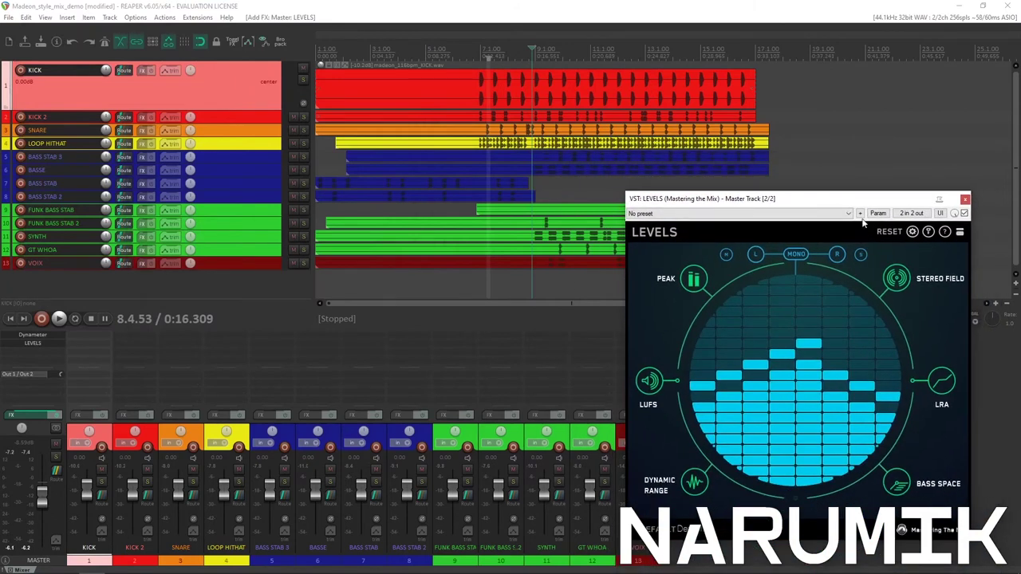
{"action": "scroll", "coordinate": [505, 129], "scroll_direction": "up", "scroll_amount": 3}
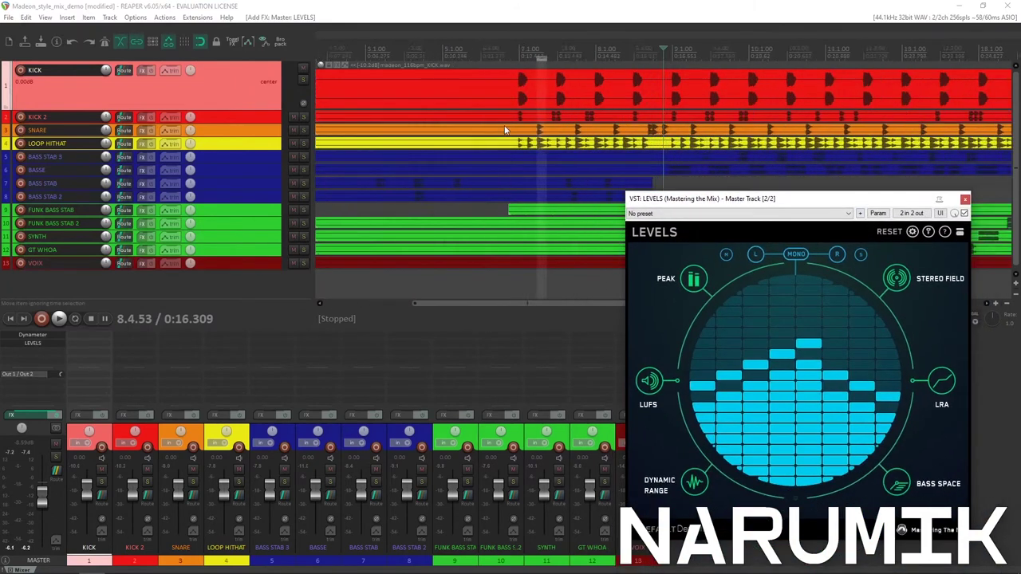
{"action": "scroll", "coordinate": [506, 129], "scroll_direction": "down", "scroll_amount": 3}
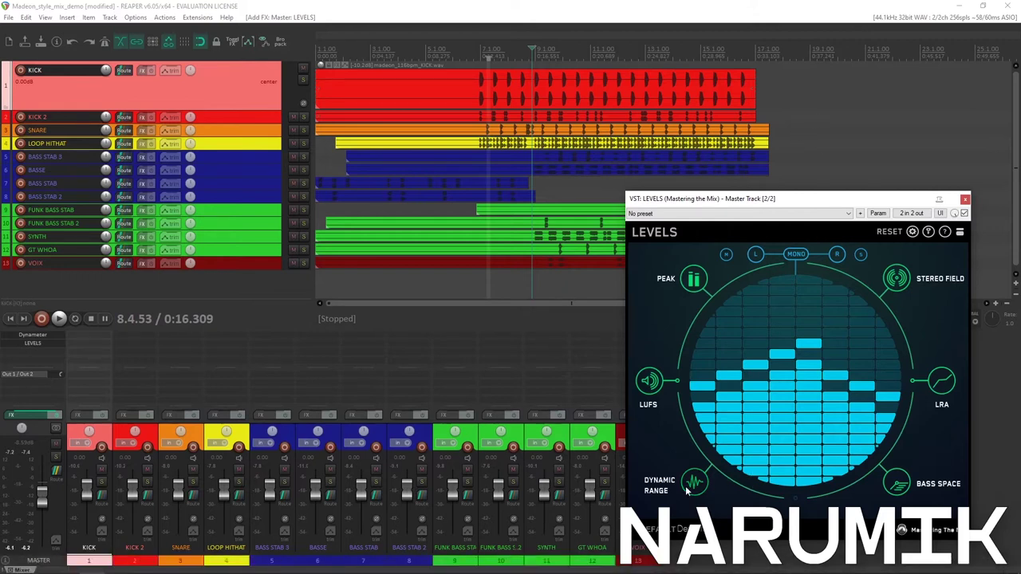
{"action": "left_click_drag", "start_coordinate": [765, 199], "coordinate": [719, 199]}
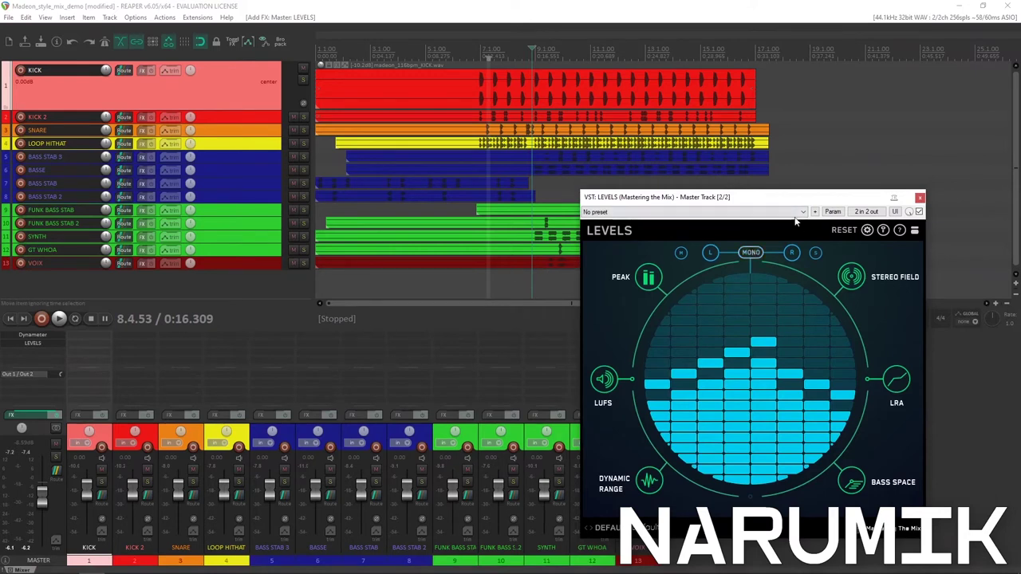
{"action": "left_click_drag", "start_coordinate": [810, 201], "coordinate": [421, 115]}
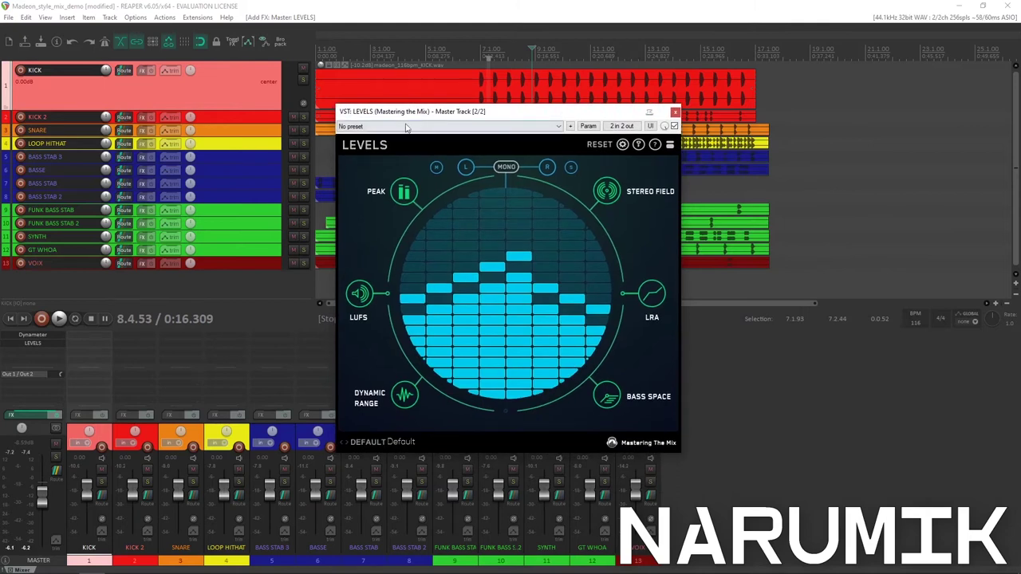
{"action": "left_click_drag", "start_coordinate": [402, 112], "coordinate": [498, 161]}
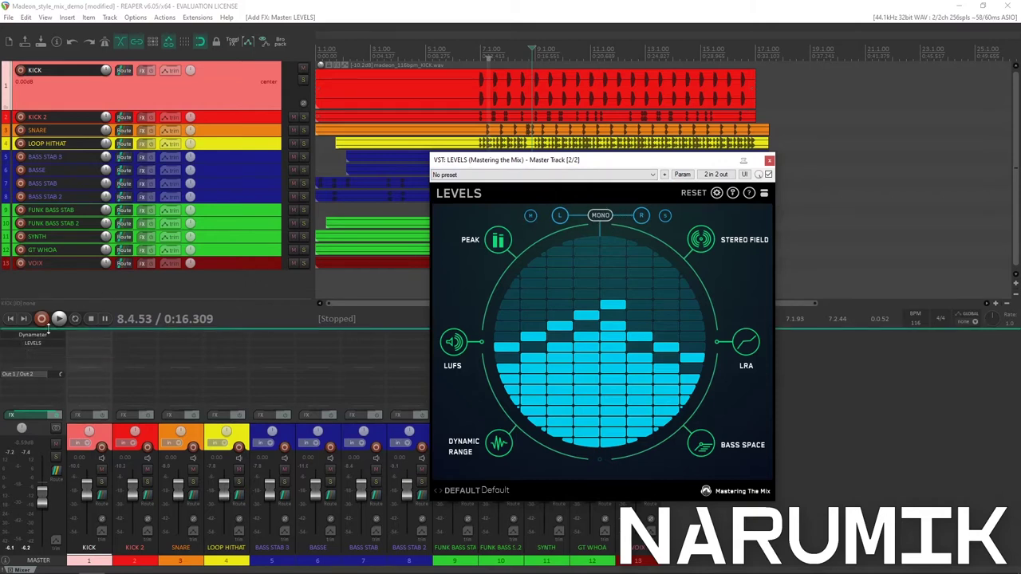
{"action": "left_click", "coordinate": [769, 162]}
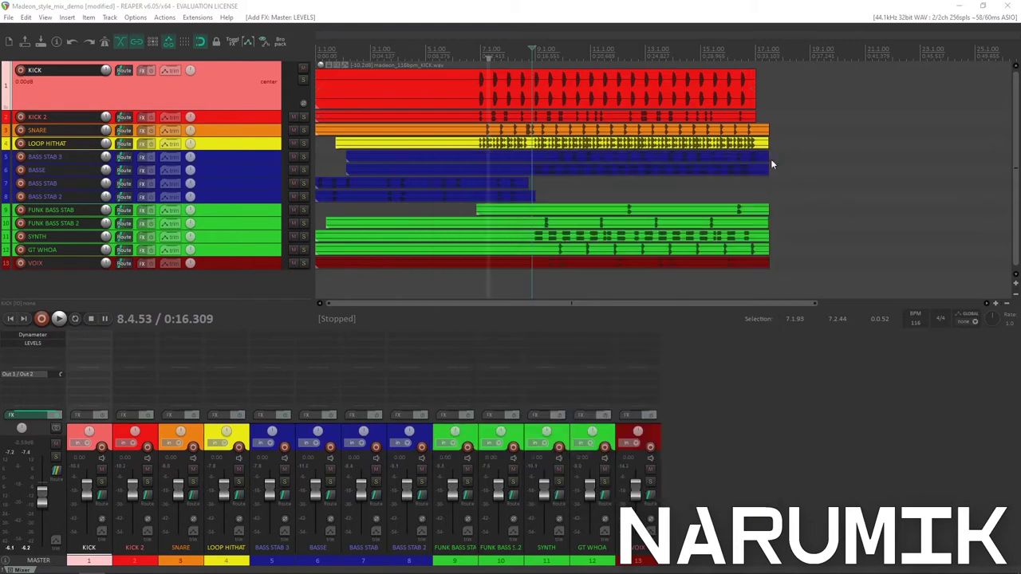
- Select all tracks from KICK 2 through VOIX and place the edit cursor at about 8.2.75
{"action": "scroll", "coordinate": [497, 91], "scroll_direction": "up", "scroll_amount": 3}
{"action": "scroll", "coordinate": [498, 91], "scroll_direction": "down", "scroll_amount": 5}
{"action": "left_click", "coordinate": [459, 60]}
{"action": "scroll", "coordinate": [456, 100], "scroll_direction": "up", "scroll_amount": 2}
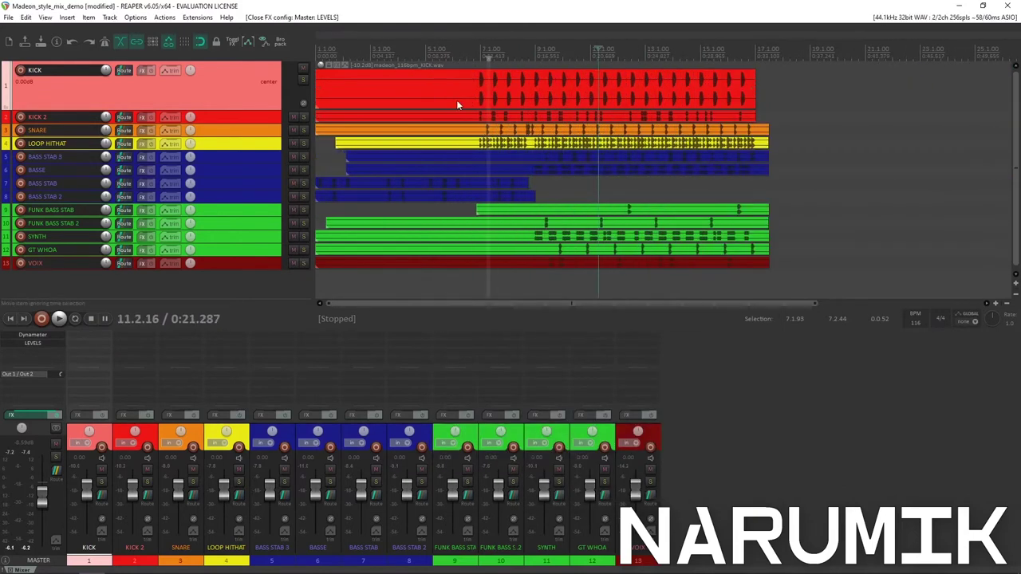
{"action": "left_click", "coordinate": [236, 260]}
{"action": "left_click", "coordinate": [249, 114]}
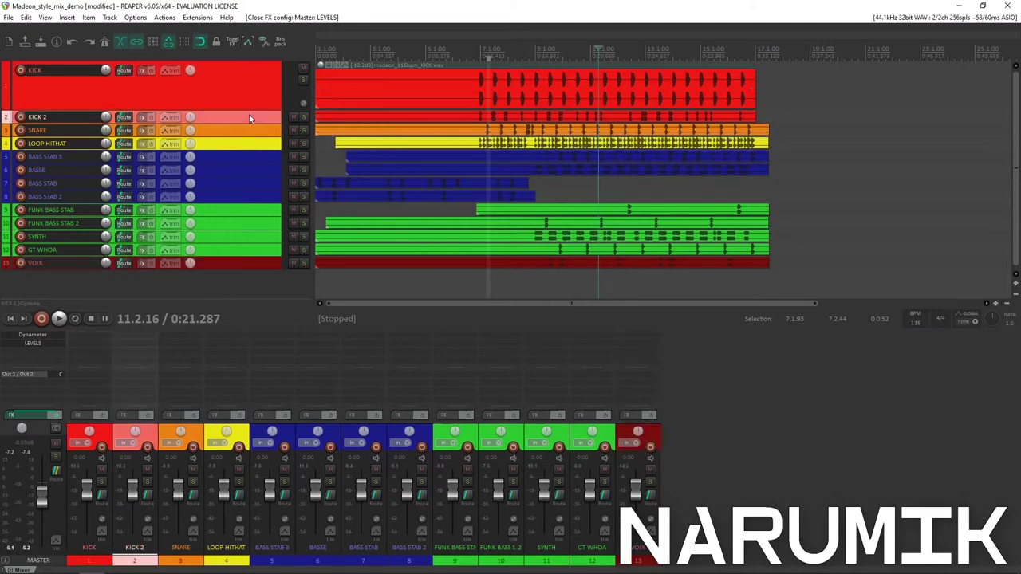
{"action": "left_click", "coordinate": [250, 264], "text": "shift"}
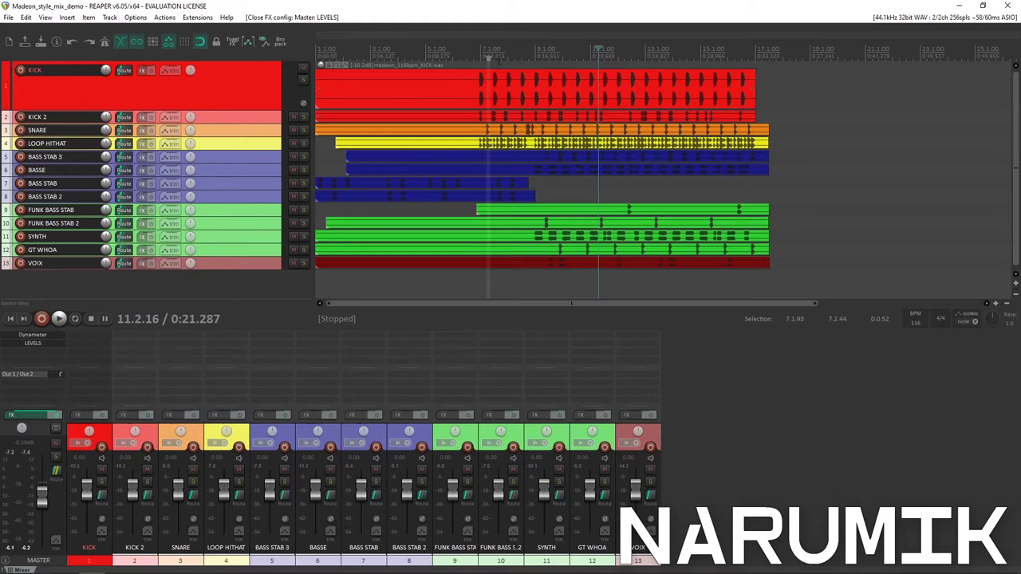
{"action": "left_click", "coordinate": [536, 52]}
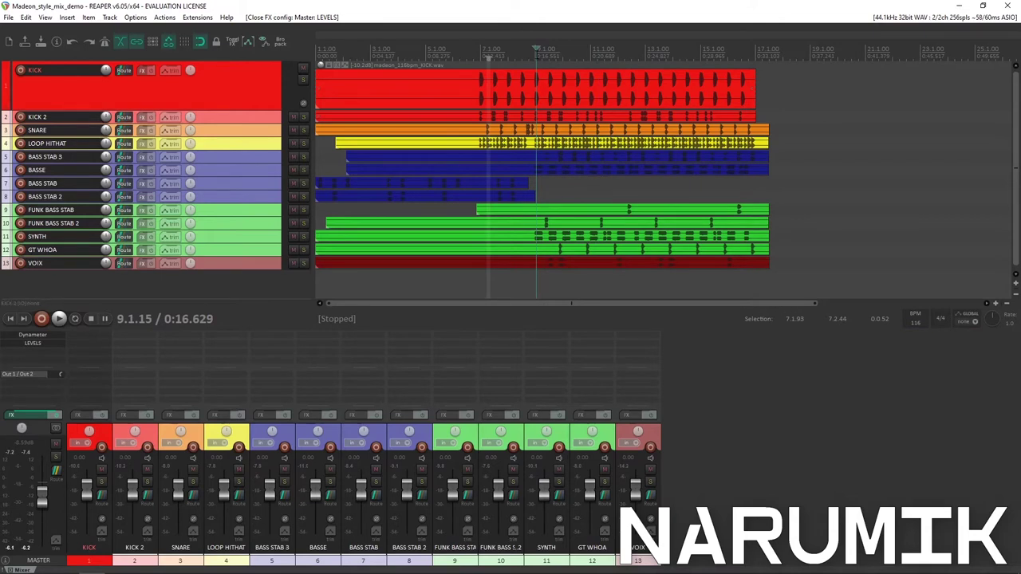
{"action": "left_click", "coordinate": [519, 57]}
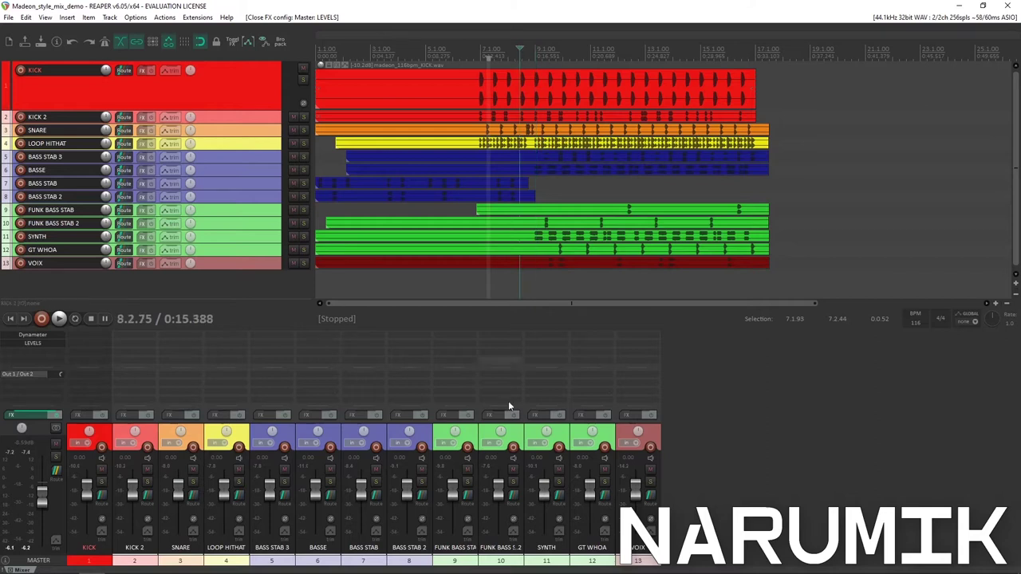
{"action": "left_click", "coordinate": [612, 441]}
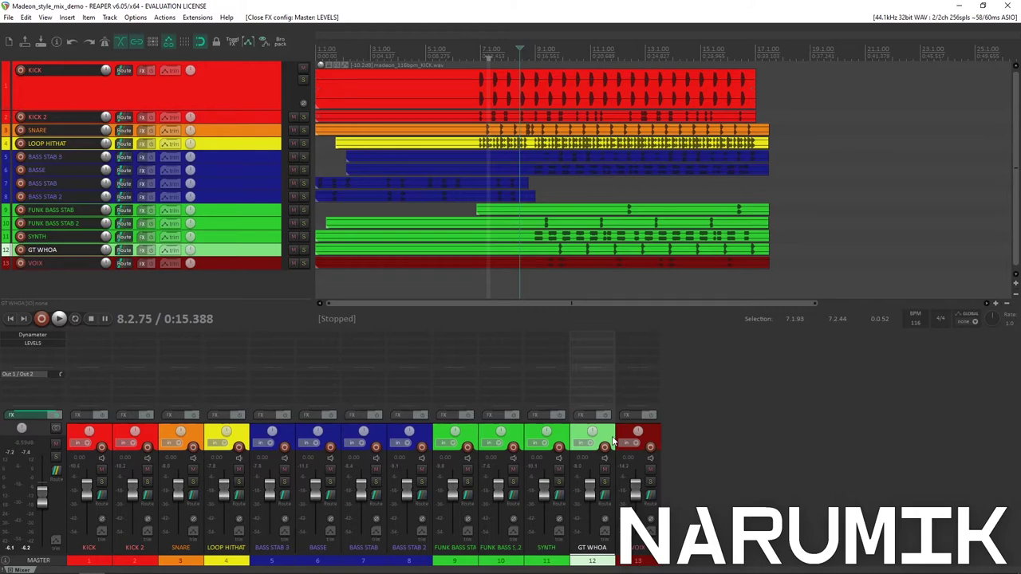
{"action": "scroll", "coordinate": [529, 173], "scroll_direction": "up", "scroll_amount": 4}
{"action": "scroll", "coordinate": [531, 145], "scroll_direction": "down", "scroll_amount": 4}
{"action": "scroll", "coordinate": [531, 144], "scroll_direction": "up", "scroll_amount": 5}
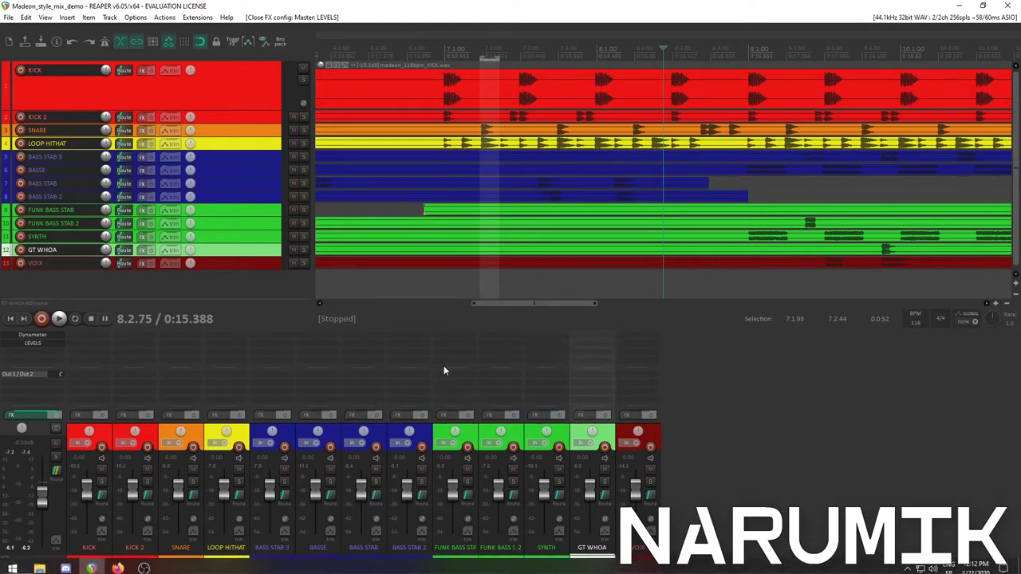
{"action": "left_click", "coordinate": [516, 438]}
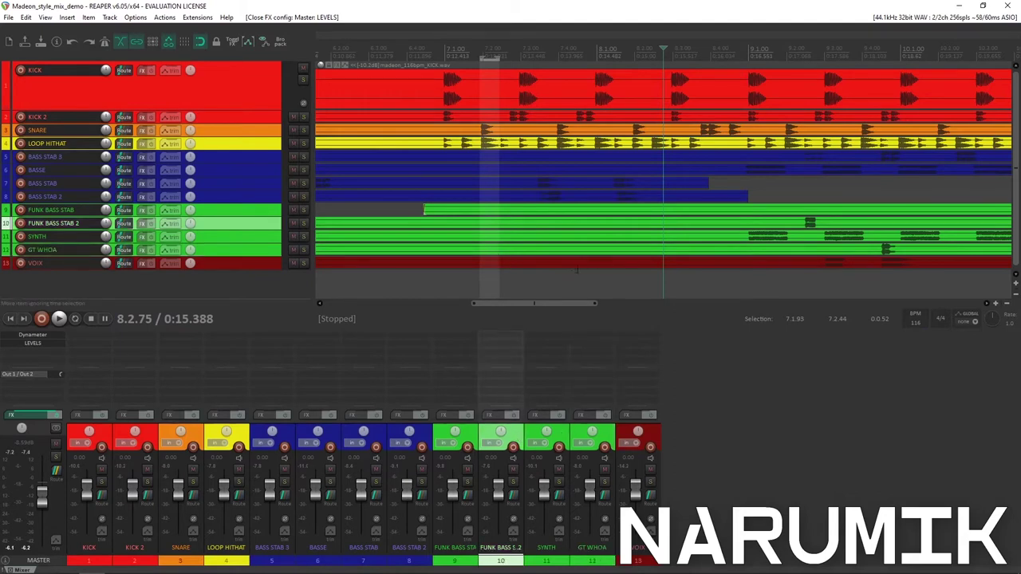
{"action": "scroll", "coordinate": [581, 264], "scroll_direction": "down", "scroll_amount": 3}
{"action": "scroll", "coordinate": [568, 273], "scroll_direction": "down", "scroll_amount": 4}
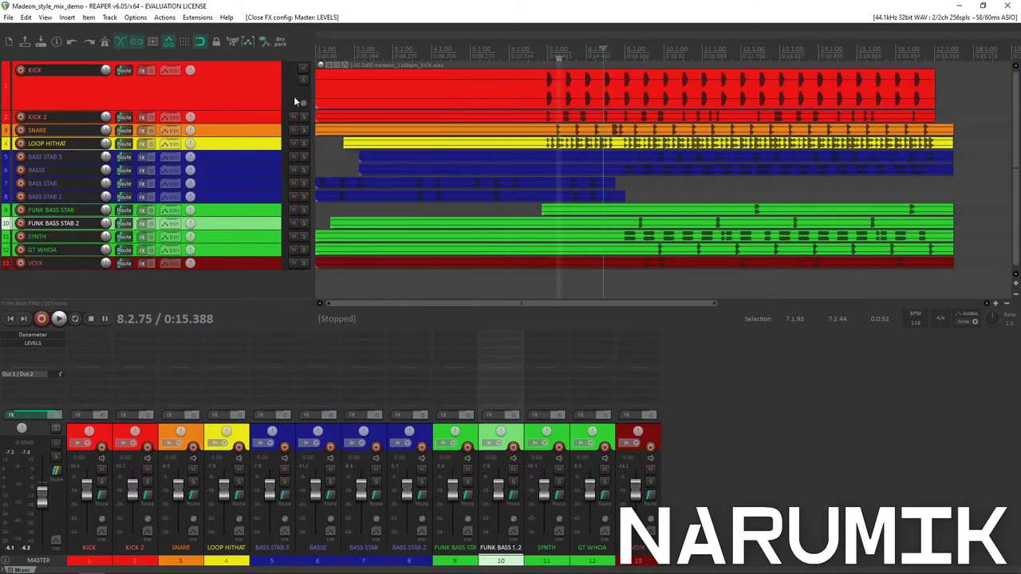
- Select the tracks from KICK 2 through VOIX and check KICK 2's volume
{"action": "left_click", "coordinate": [247, 96]}
{"action": "left_click", "coordinate": [245, 118]}
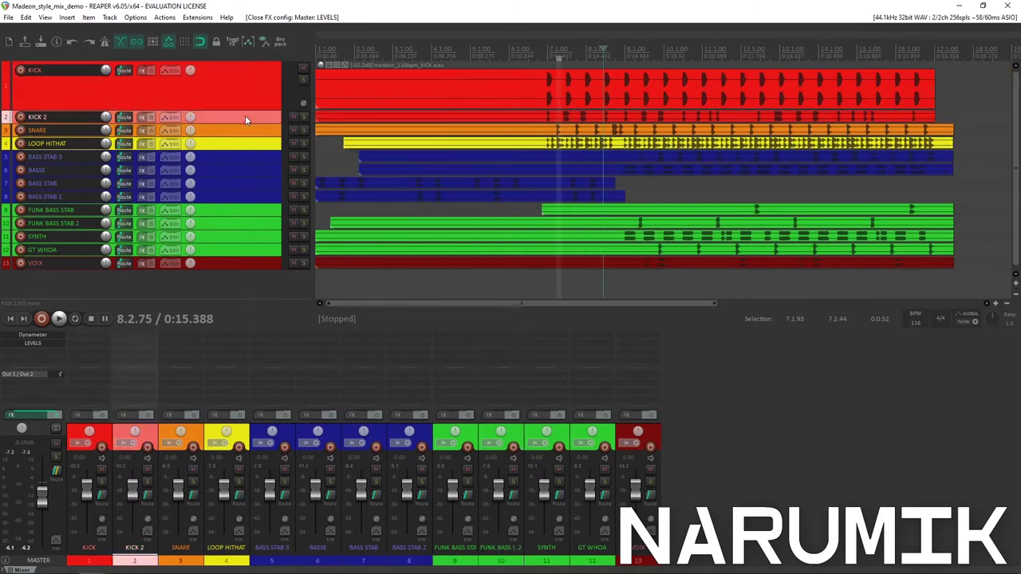
{"action": "left_click", "coordinate": [228, 264], "text": "shift"}
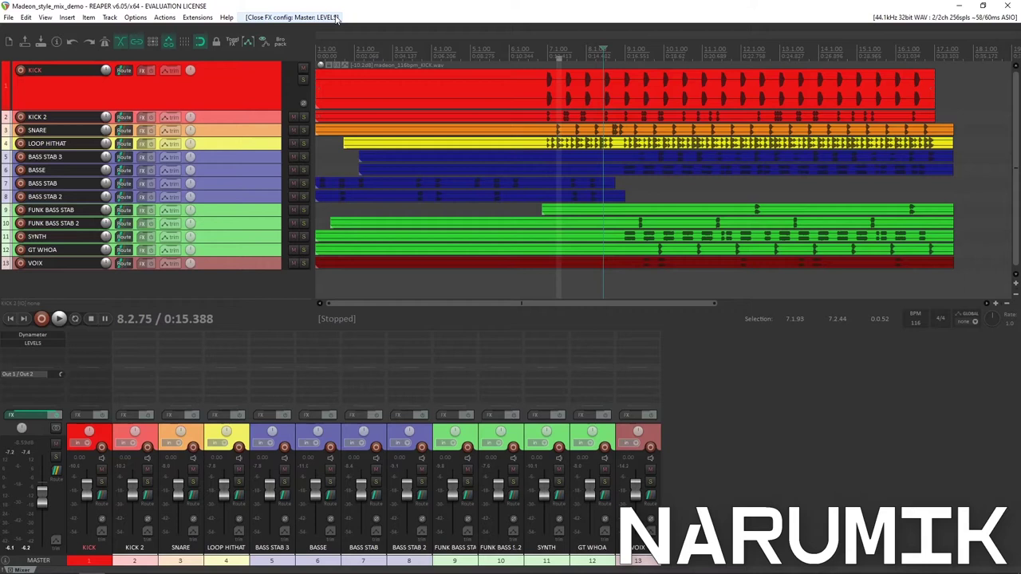
{"action": "mouse_move", "coordinate": [108, 118]}
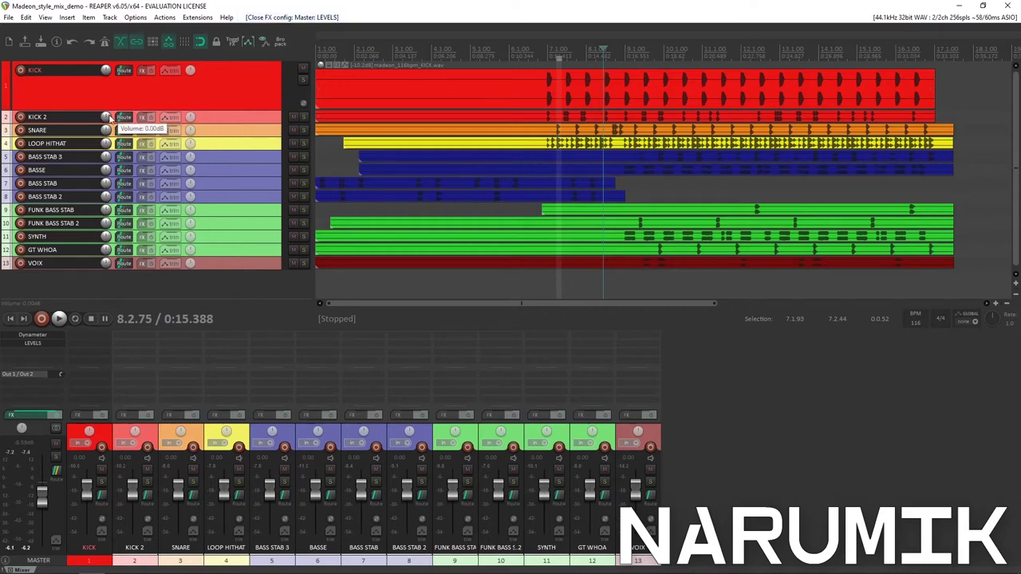
- Solo the KICK and KICK 2 tracks together
{"action": "left_click", "coordinate": [214, 93]}
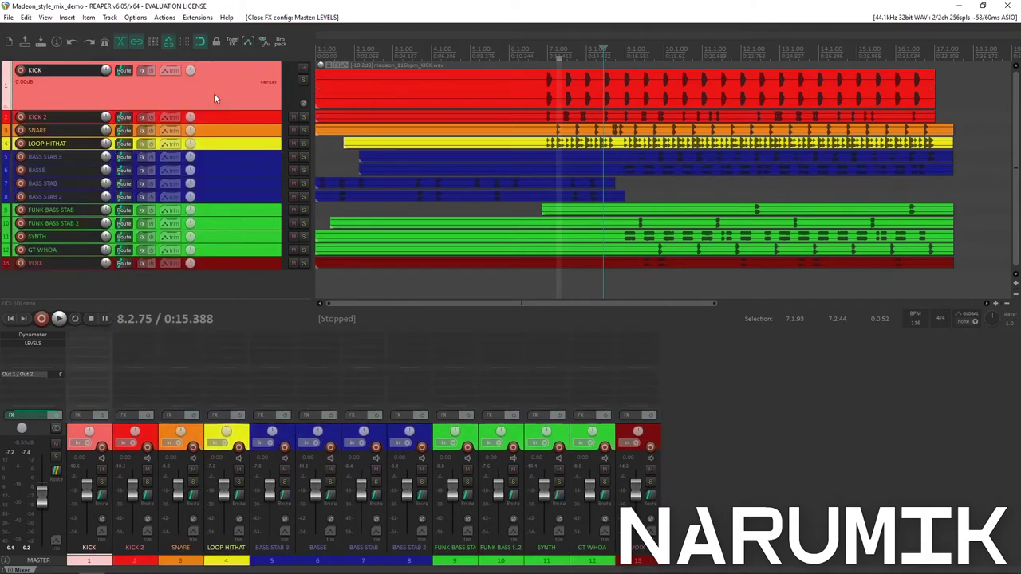
{"action": "left_click", "coordinate": [227, 113], "text": "ctrl"}
{"action": "left_click", "coordinate": [303, 116]}
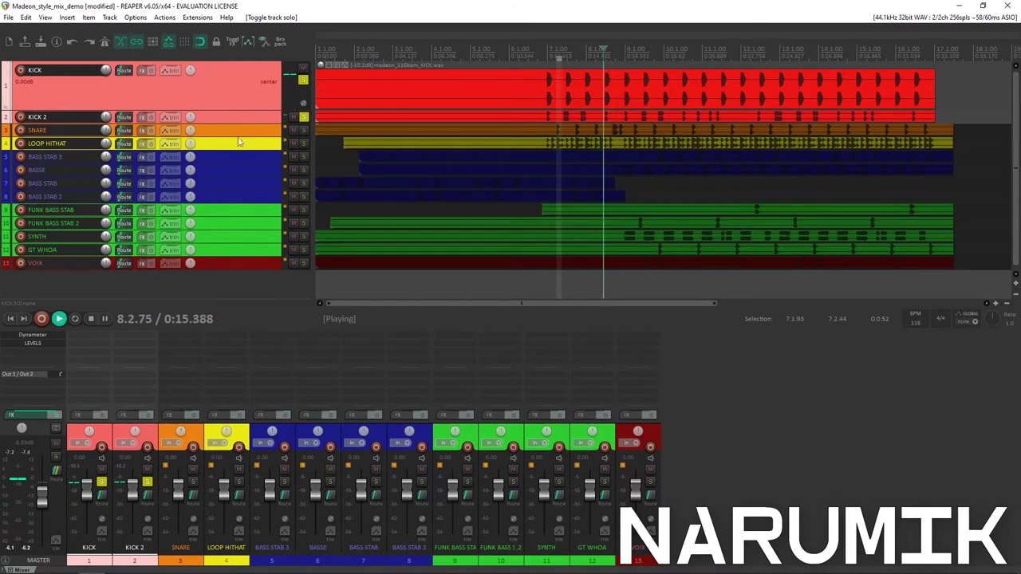
- Play the soloed kicks and reset the master peak meter to read their combined level
{"action": "key", "text": "space"}
{"action": "key", "text": "space"}
{"action": "left_click", "coordinate": [28, 457]}
{"action": "key", "text": "space"}
{"action": "key", "text": "space"}
{"action": "key", "text": "space"}
{"action": "key", "text": "space"}
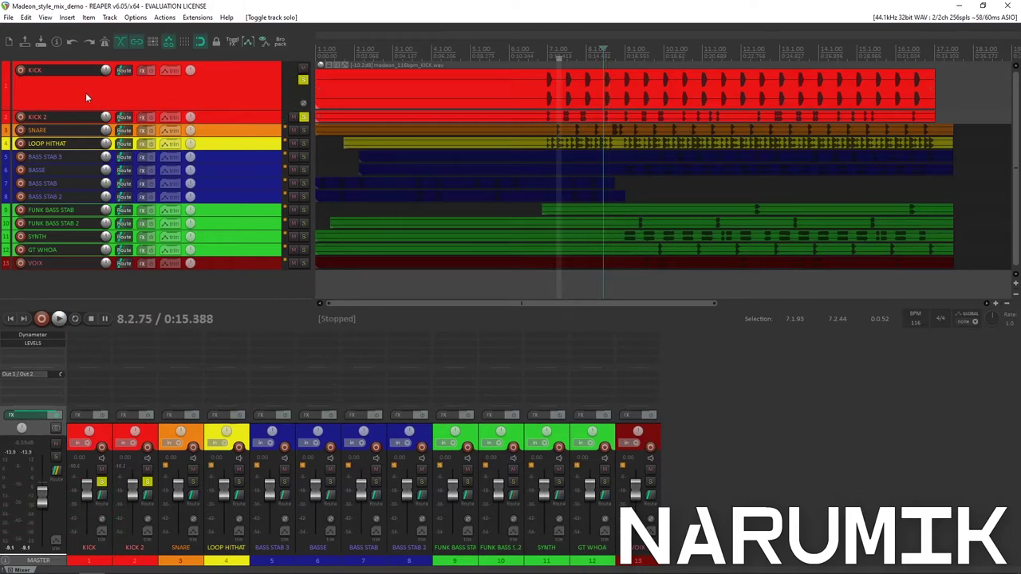
- Unsolo both kick tracks and pull the volume of SNARE through VOIX down to -inf
{"action": "left_click", "coordinate": [261, 131]}
{"action": "left_click", "coordinate": [268, 265], "text": "shift"}
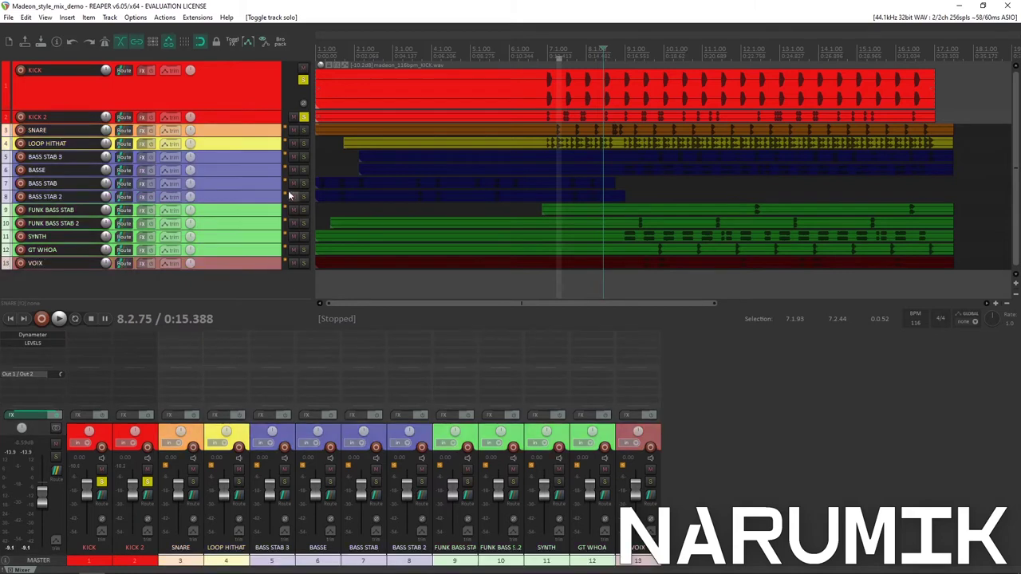
{"action": "left_click", "coordinate": [303, 117]}
{"action": "left_click_drag", "start_coordinate": [182, 484], "coordinate": [199, 567]}
- Set a looping time selection over the main section, from about 8.4.56 to 16.3.92
{"action": "key", "text": "space"}
{"action": "key", "text": "space"}
{"action": "left_click", "coordinate": [667, 62]}
{"action": "scroll", "coordinate": [635, 67], "scroll_direction": "up", "scroll_amount": 4}
{"action": "scroll", "coordinate": [635, 67], "scroll_direction": "down", "scroll_amount": 4}
{"action": "left_click", "coordinate": [617, 49]}
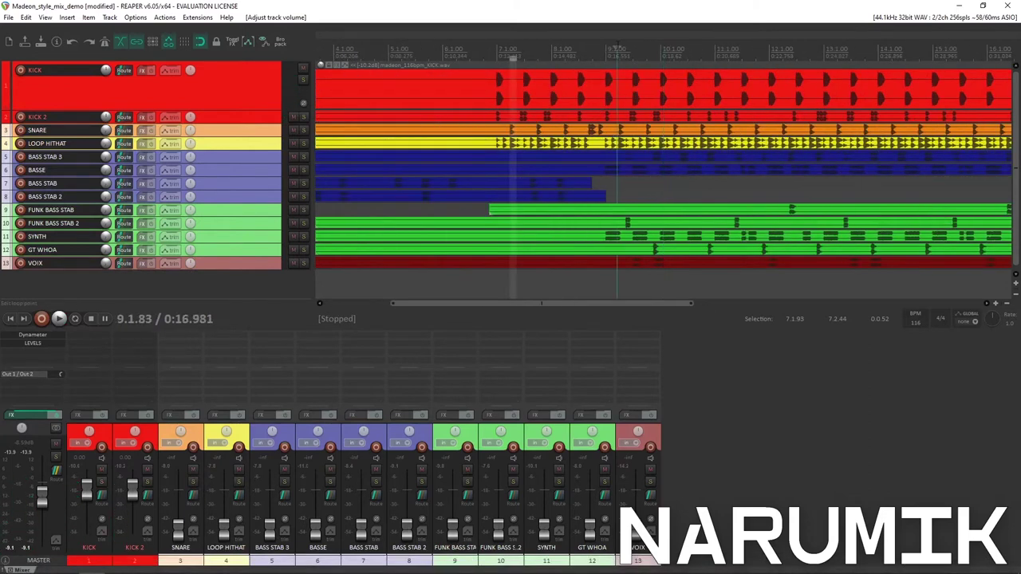
{"action": "left_click", "coordinate": [604, 51]}
{"action": "left_click_drag", "start_coordinate": [600, 53], "coordinate": [748, 77]}
{"action": "scroll", "coordinate": [737, 93], "scroll_direction": "down", "scroll_amount": 3}
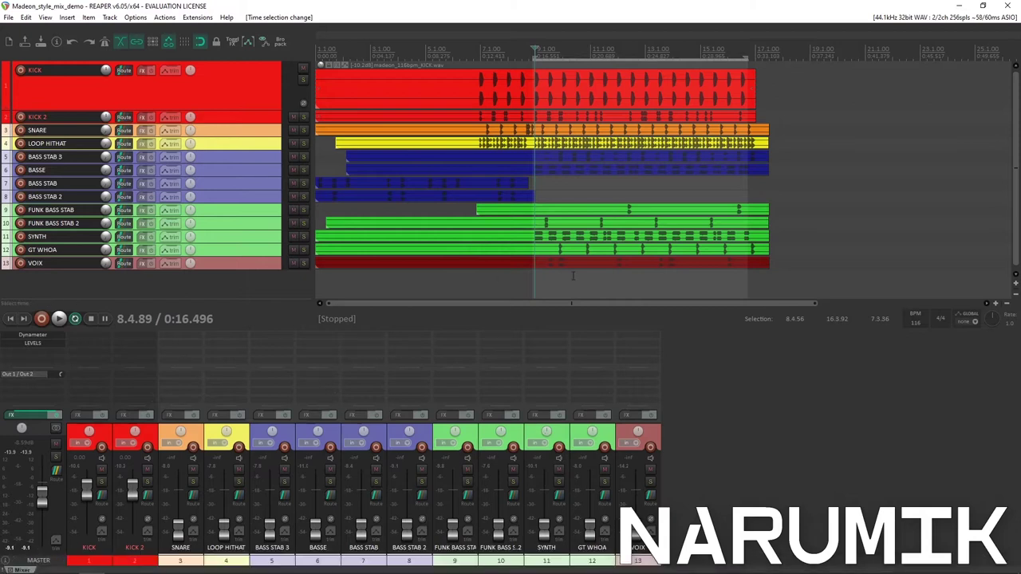
{"action": "scroll", "coordinate": [639, 101], "scroll_direction": "up", "scroll_amount": 3}
{"action": "scroll", "coordinate": [640, 101], "scroll_direction": "down", "scroll_amount": 4}
{"action": "scroll", "coordinate": [640, 100], "scroll_direction": "up", "scroll_amount": 3}
{"action": "scroll", "coordinate": [640, 101], "scroll_direction": "down", "scroll_amount": 3}
{"action": "scroll", "coordinate": [639, 101], "scroll_direction": "up", "scroll_amount": 4}
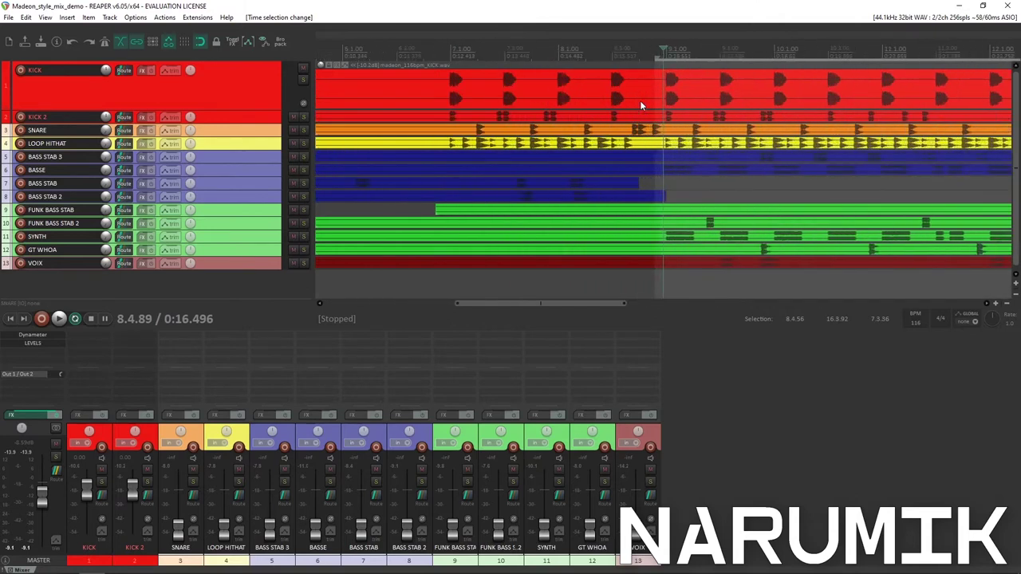
{"action": "scroll", "coordinate": [640, 101], "scroll_direction": "down", "scroll_amount": 2}
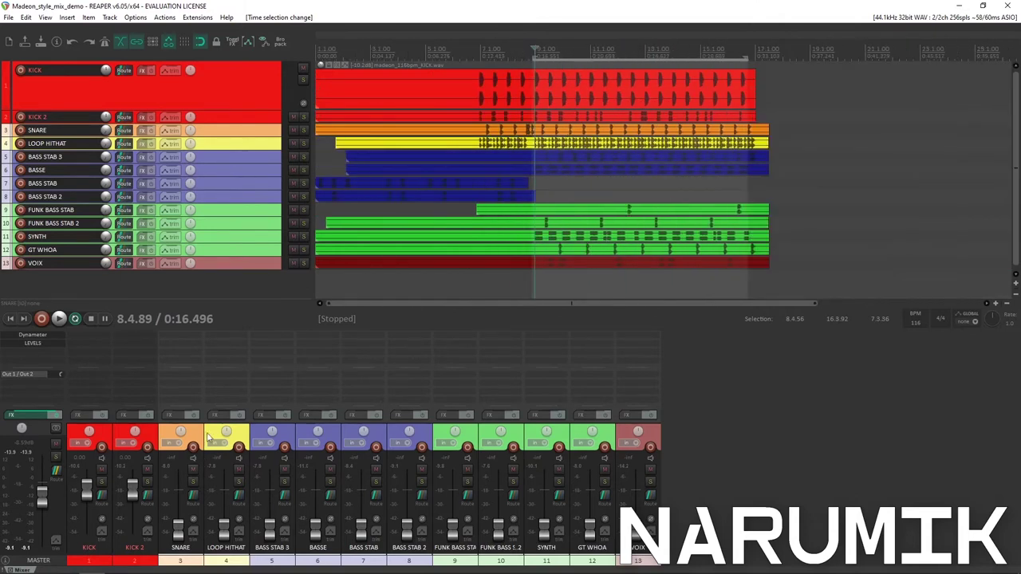
- Play the looped section and raise the SNARE track's volume to -1.79 dB against the kicks
{"action": "left_click", "coordinate": [202, 432]}
{"action": "mouse_move", "coordinate": [176, 525]}
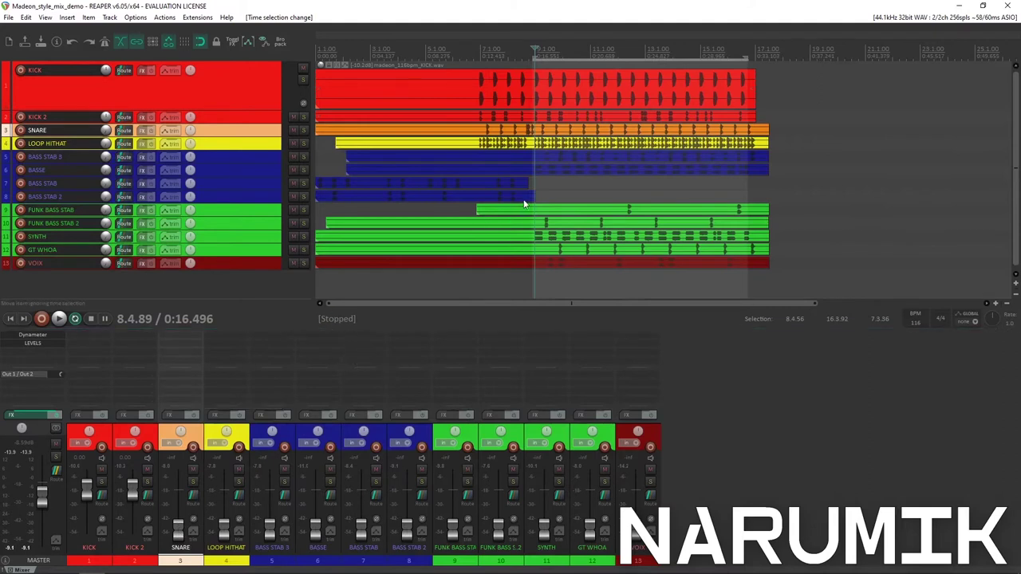
{"action": "scroll", "coordinate": [524, 205], "scroll_direction": "up", "scroll_amount": 3}
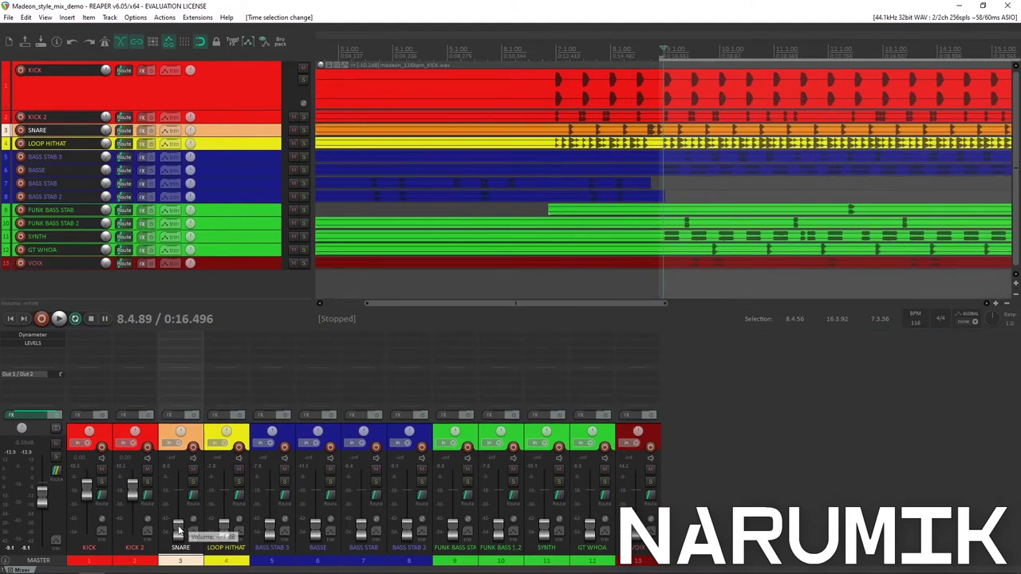
{"action": "key", "text": "space"}
{"action": "left_click_drag", "start_coordinate": [181, 533], "coordinate": [179, 492]}
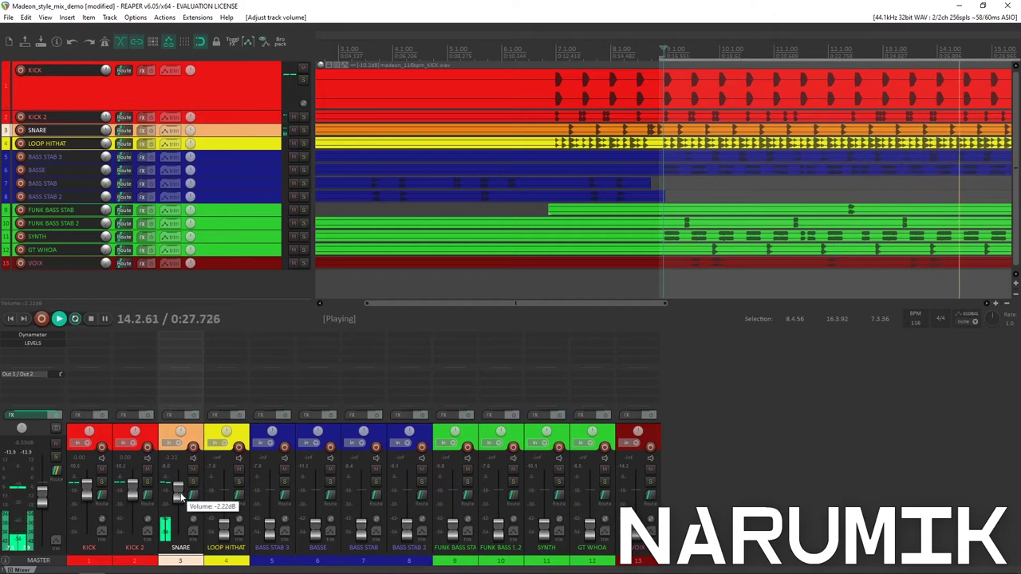
{"action": "scroll", "coordinate": [180, 492], "scroll_direction": "up", "scroll_amount": 2}
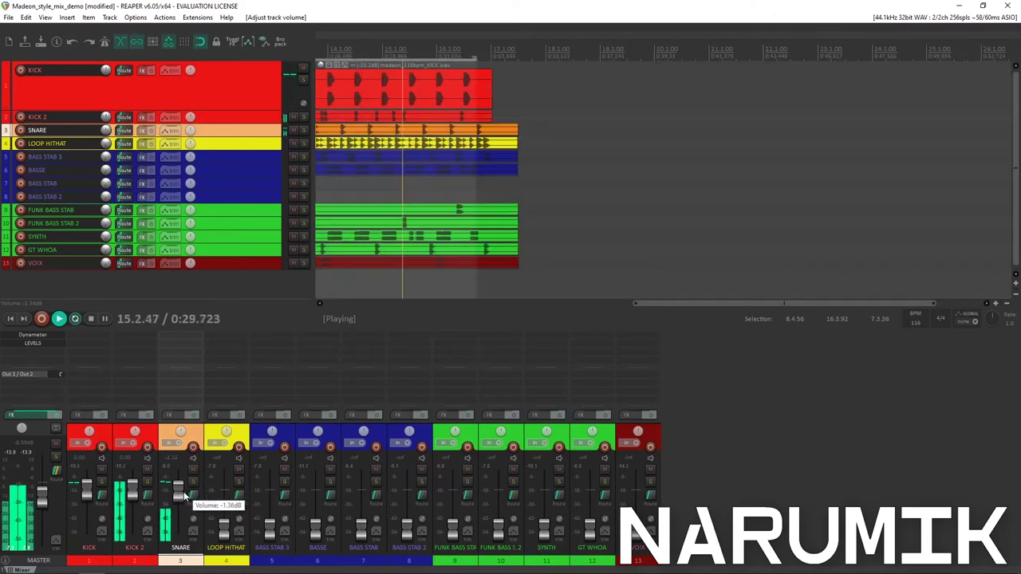
{"action": "scroll", "coordinate": [181, 496], "scroll_direction": "down", "scroll_amount": 1}
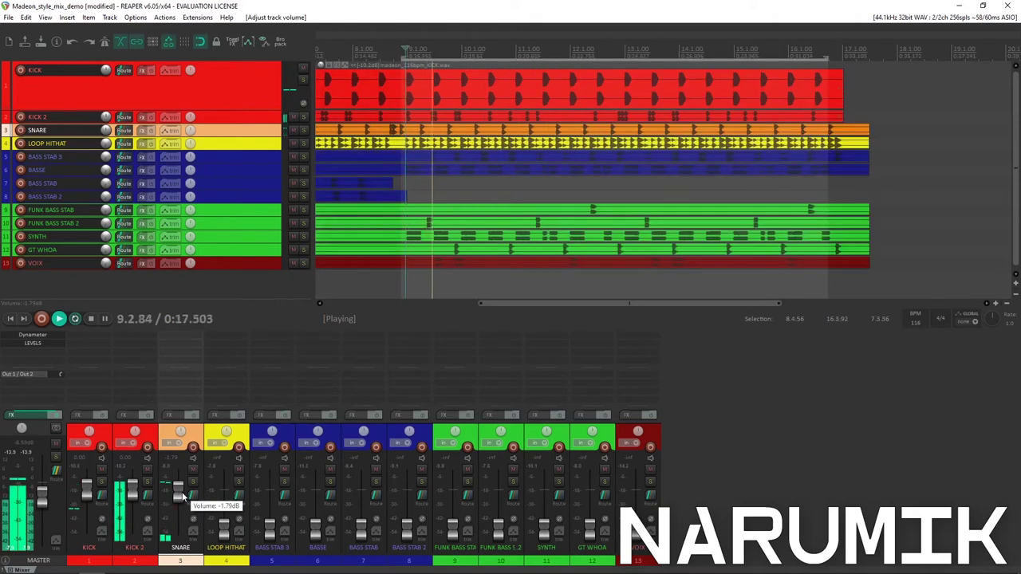
{"action": "key", "text": "space"}
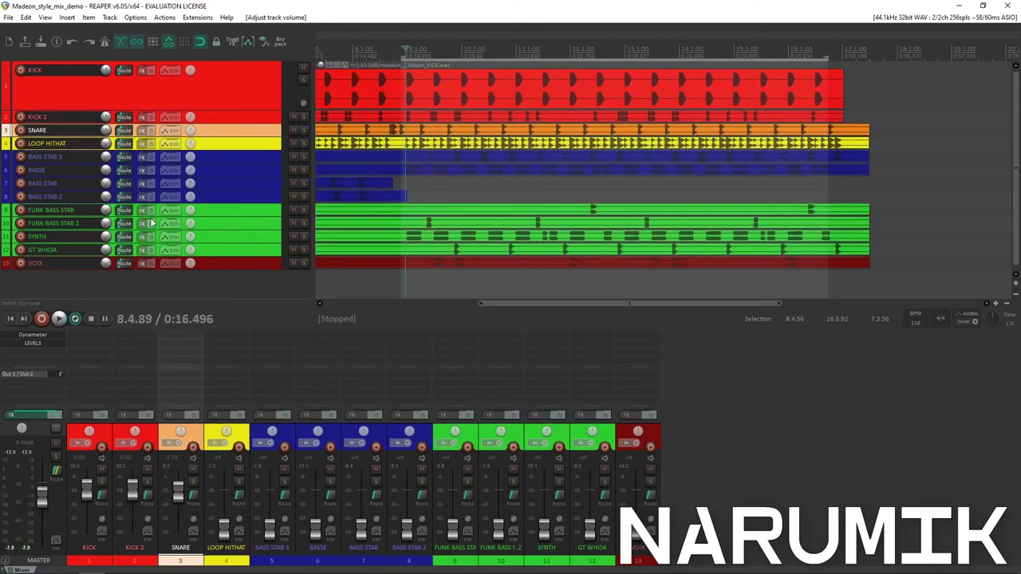
- Select LOOP HITHAT and bring its volume up gradually to about -14.5 dB while the loop plays
{"action": "left_click", "coordinate": [237, 441]}
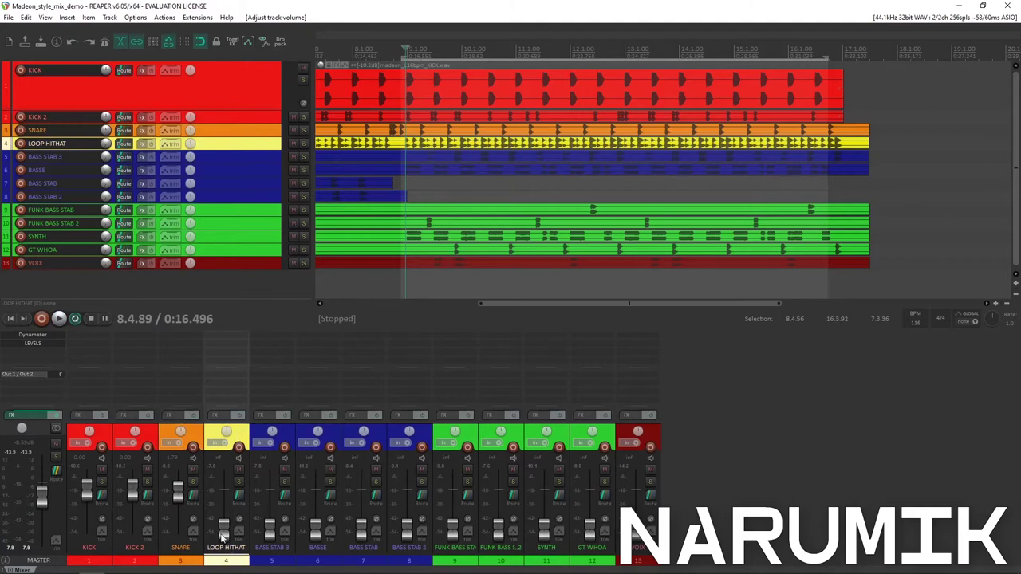
{"action": "key", "text": "space"}
{"action": "scroll", "coordinate": [226, 522], "scroll_direction": "up", "scroll_amount": 5}
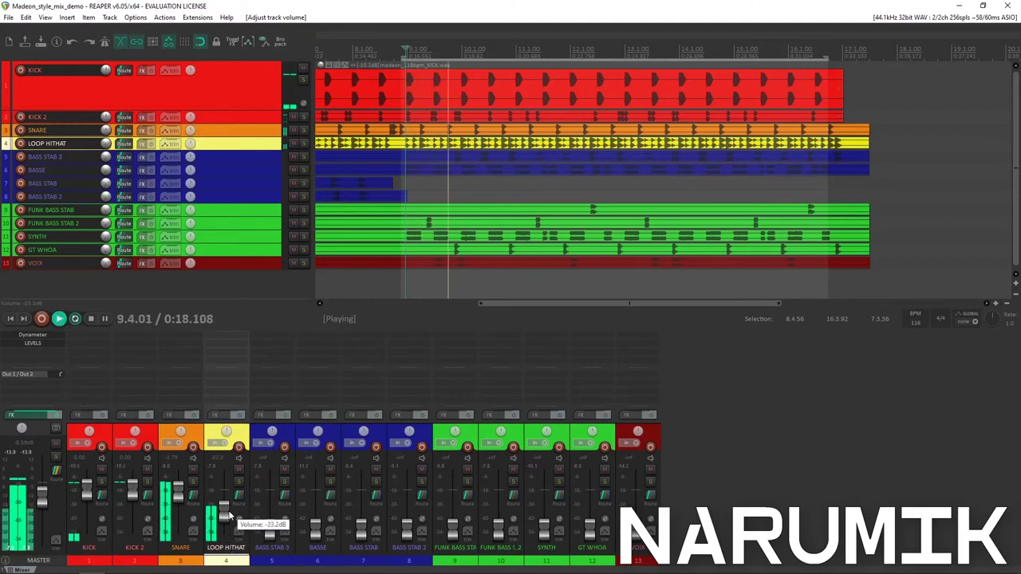
{"action": "scroll", "coordinate": [230, 514], "scroll_direction": "up", "scroll_amount": 3}
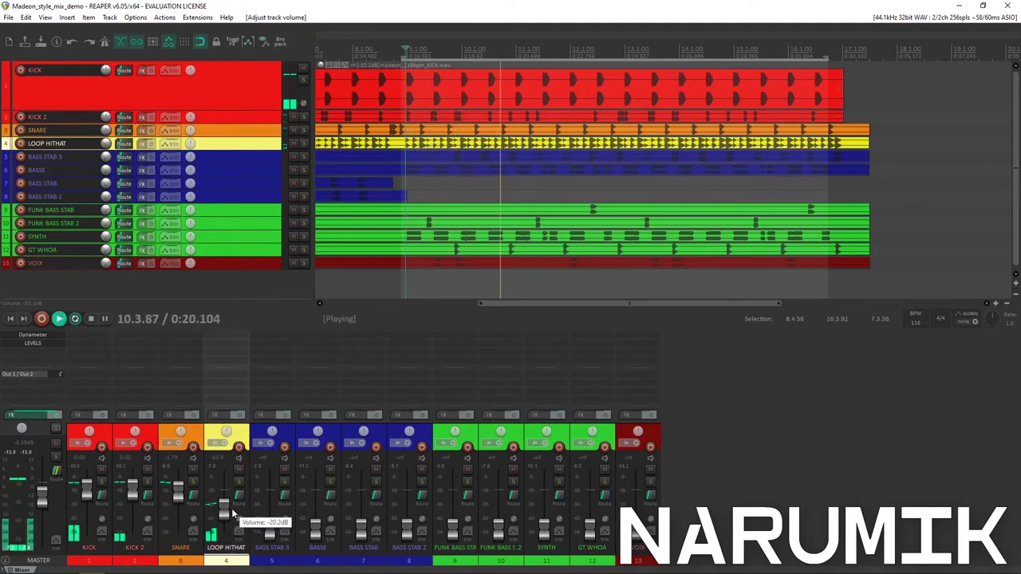
{"action": "scroll", "coordinate": [231, 514], "scroll_direction": "up", "scroll_amount": 2}
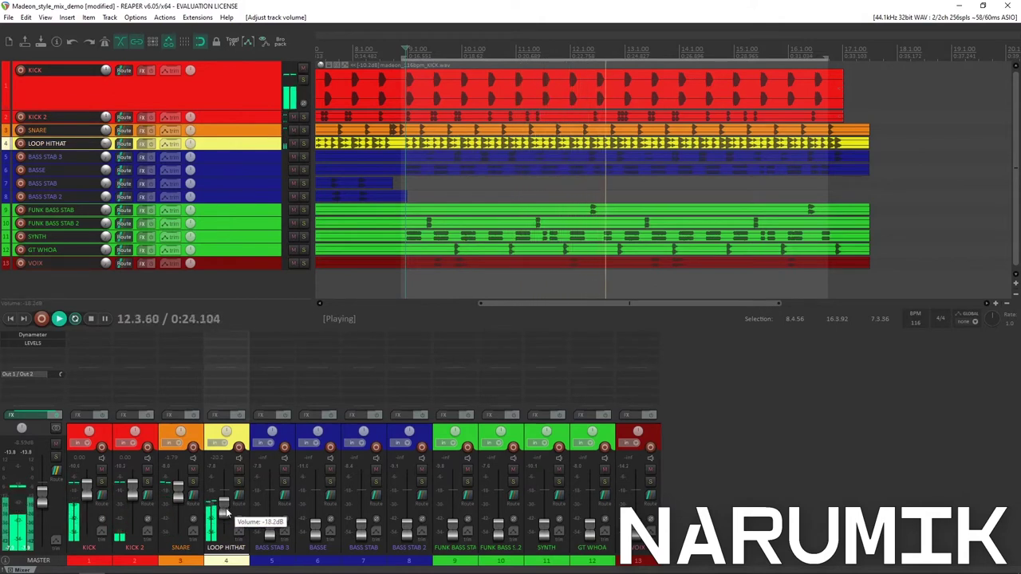
{"action": "scroll", "coordinate": [231, 512], "scroll_direction": "up", "scroll_amount": 3}
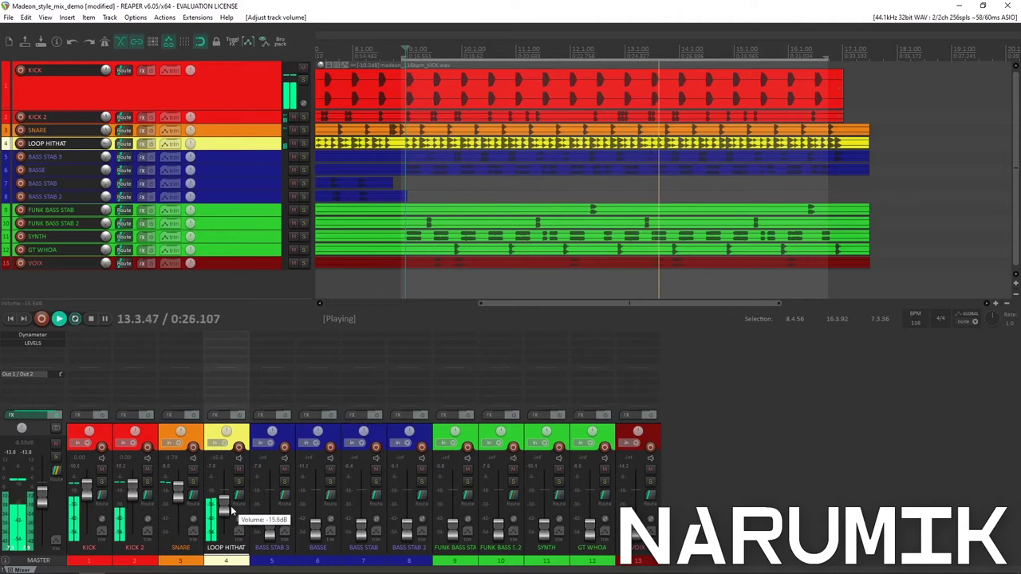
{"action": "scroll", "coordinate": [229, 510], "scroll_direction": "down", "scroll_amount": 2}
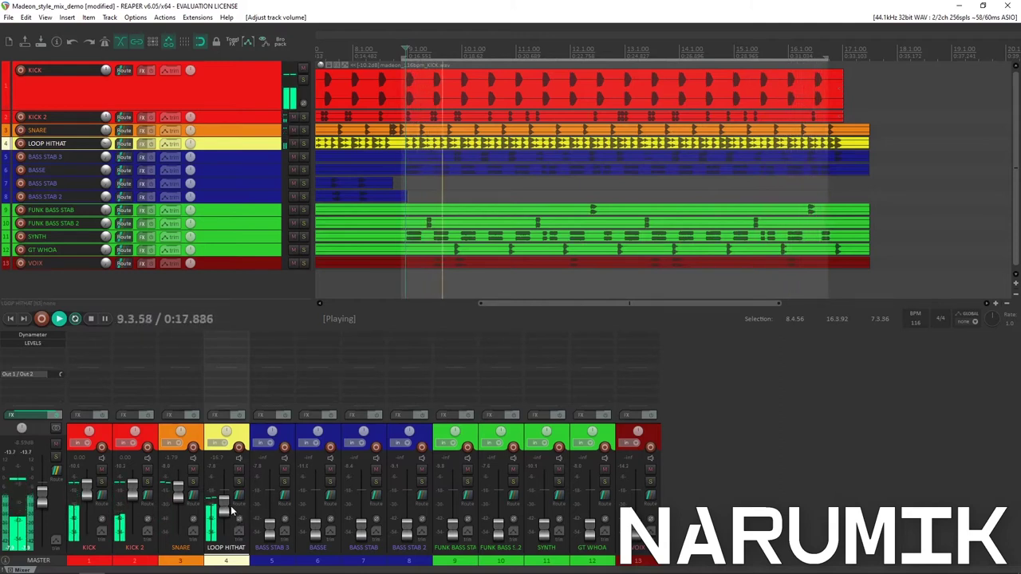
{"action": "scroll", "coordinate": [231, 510], "scroll_direction": "up", "scroll_amount": 3}
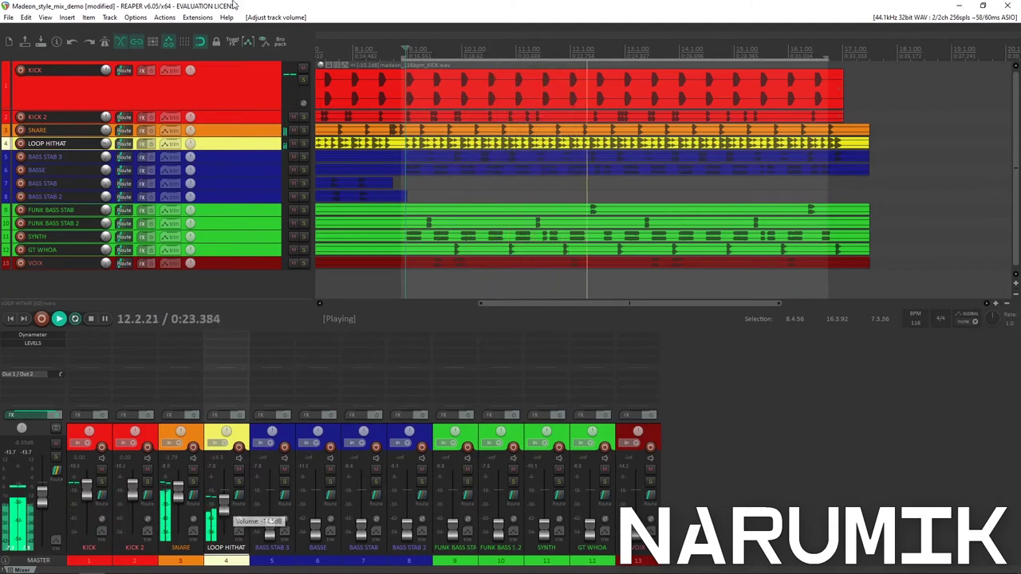
{"action": "key", "text": "space"}
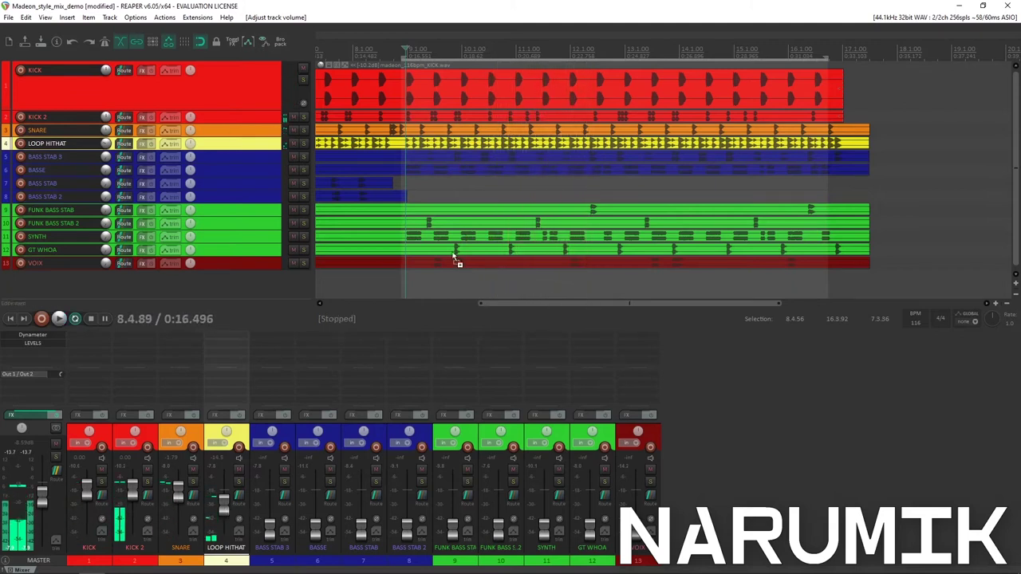
- Select BASS STAB 3, return the edit cursor to the loop start and enlarge the track's height in the arrangement
{"action": "left_click", "coordinate": [267, 431]}
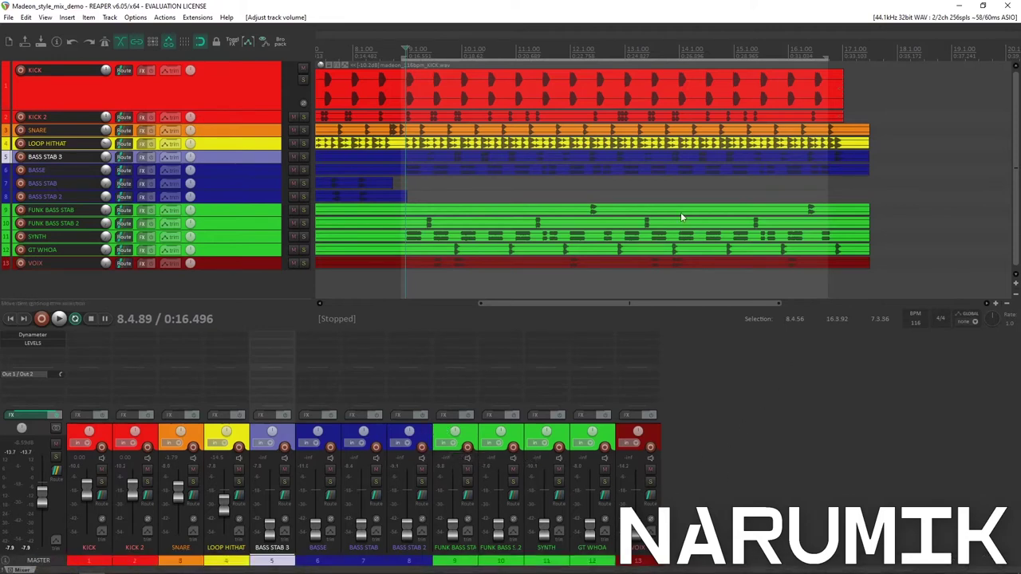
{"action": "scroll", "coordinate": [681, 212], "scroll_direction": "down", "scroll_amount": 3}
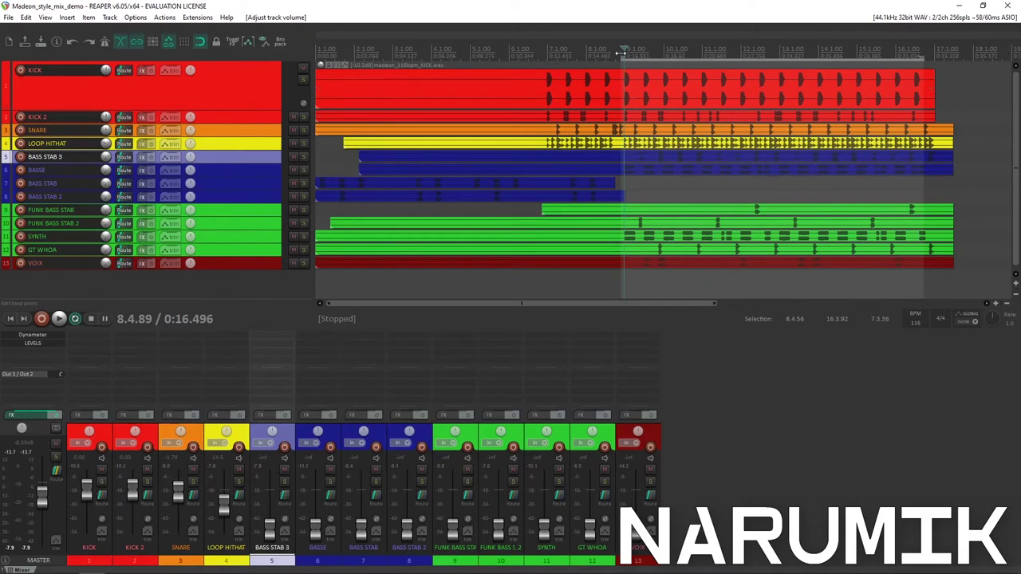
{"action": "scroll", "coordinate": [764, 138], "scroll_direction": "up", "scroll_amount": 3}
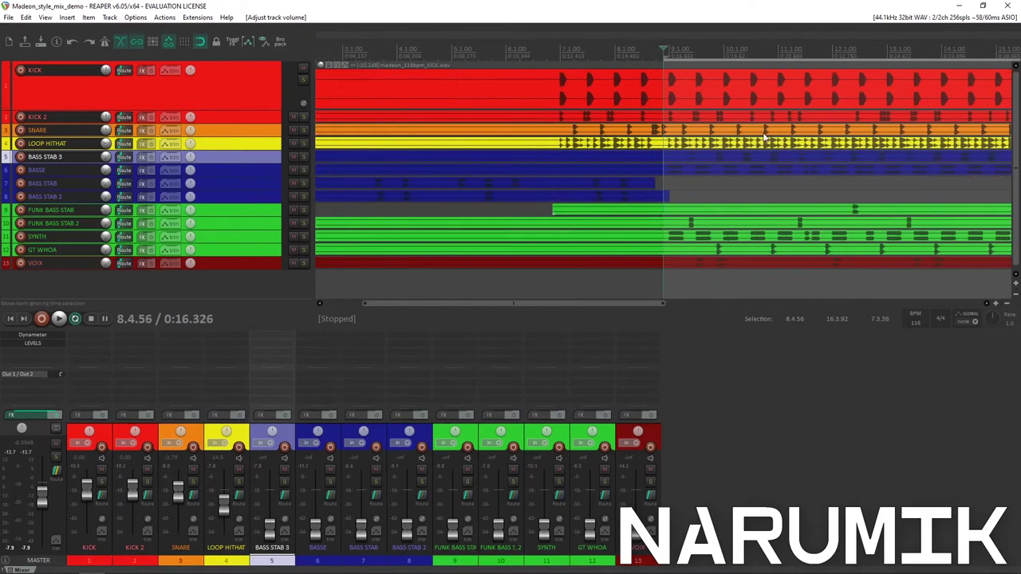
{"action": "scroll", "coordinate": [747, 157], "scroll_direction": "up", "scroll_amount": 2}
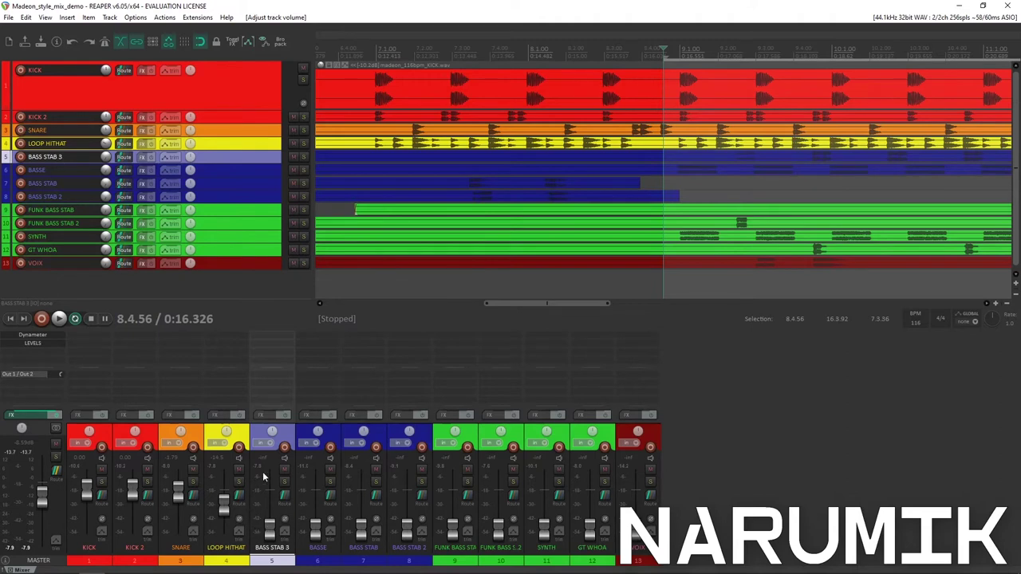
{"action": "scroll", "coordinate": [595, 230], "scroll_direction": "down", "scroll_amount": 3}
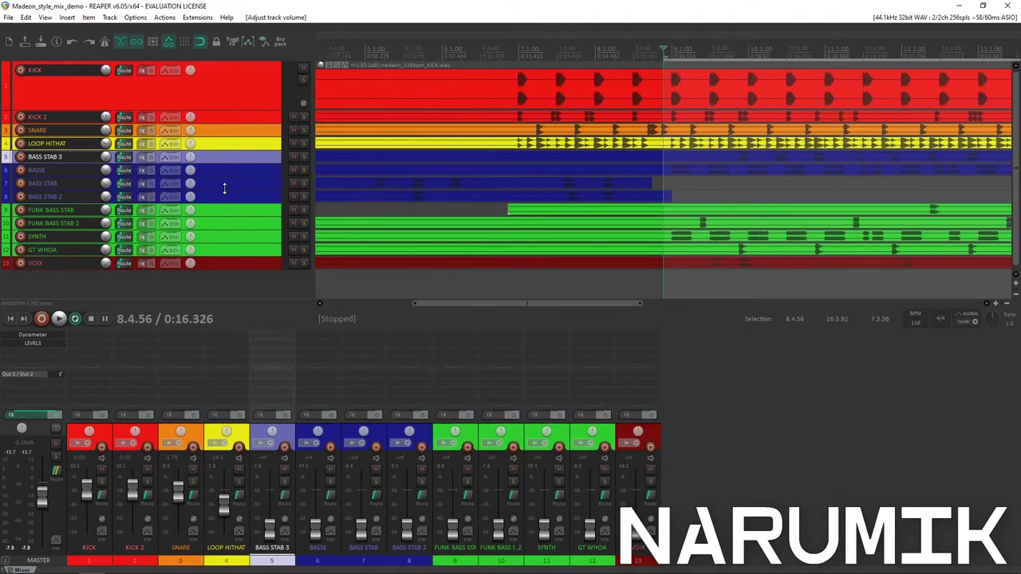
{"action": "left_click_drag", "start_coordinate": [227, 162], "coordinate": [225, 222]}
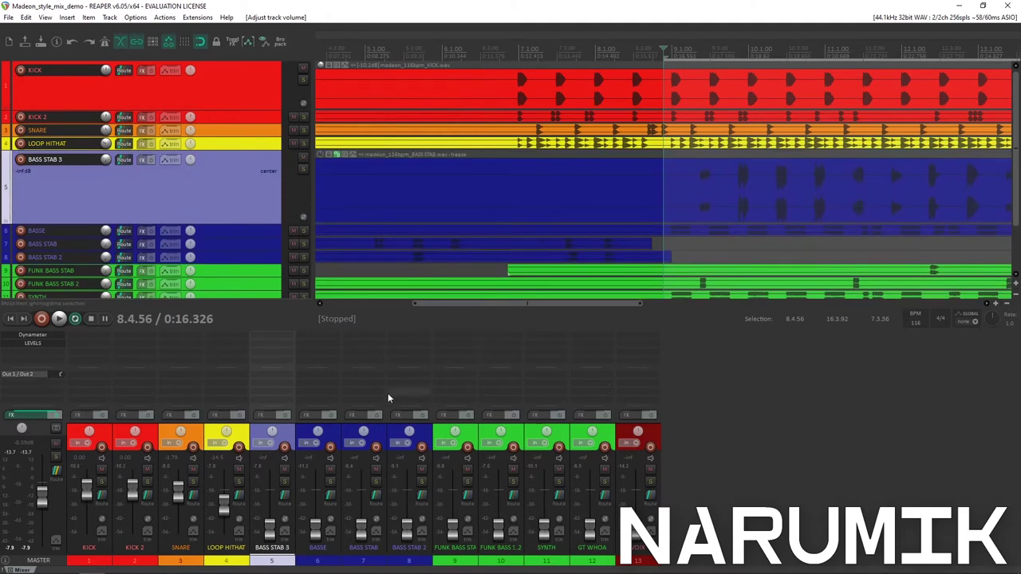
- Play the loop and raise the BASS STAB 3 track's volume to -3.92 dB
{"action": "key", "text": "space"}
{"action": "left_click_drag", "start_coordinate": [271, 526], "coordinate": [288, 495]}
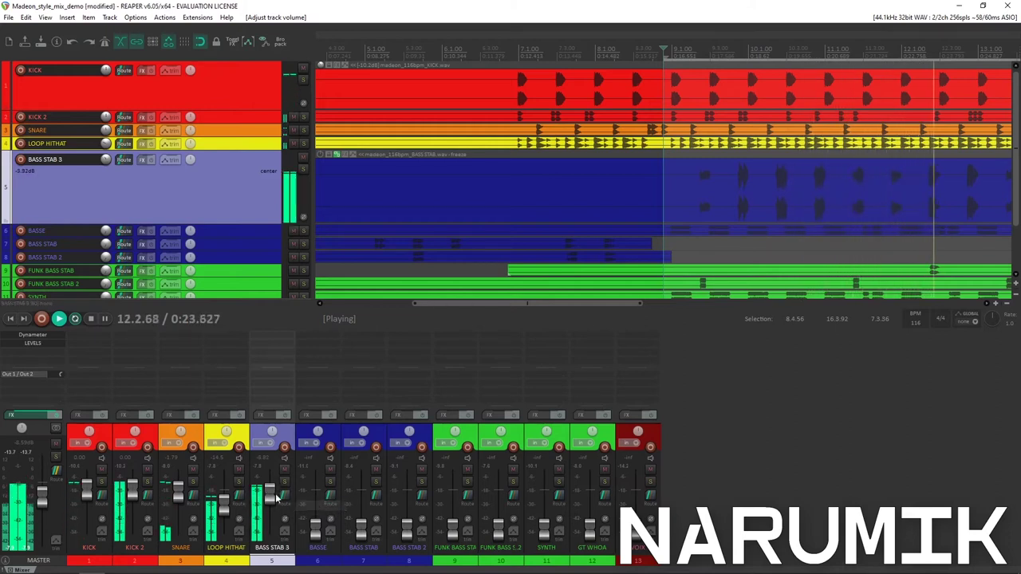
{"action": "key", "text": "space"}
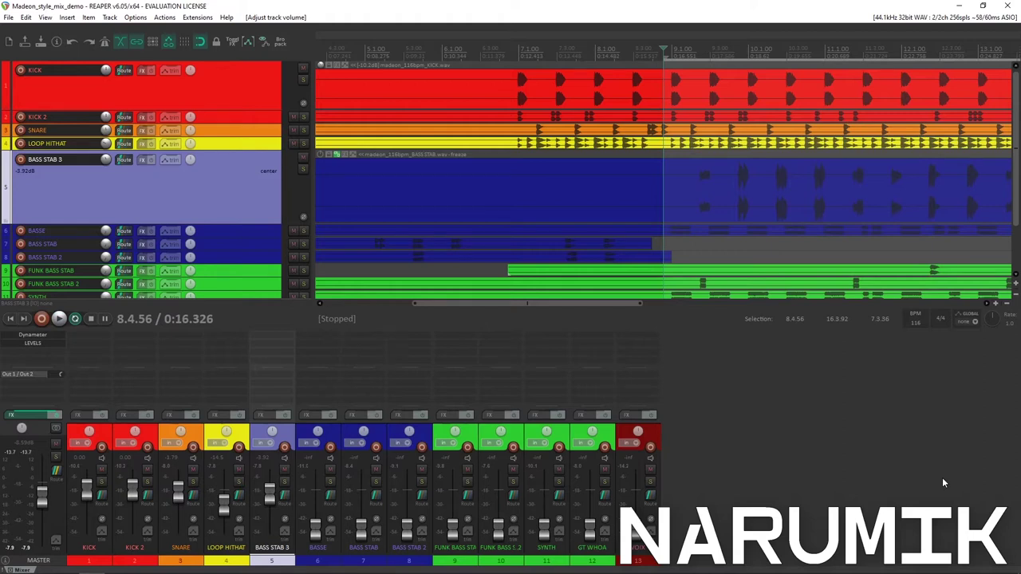
- Select the BASS STAB 3 item and play the mix from its first stab in bar 9
{"action": "scroll", "coordinate": [778, 251], "scroll_direction": "down", "scroll_amount": 2}
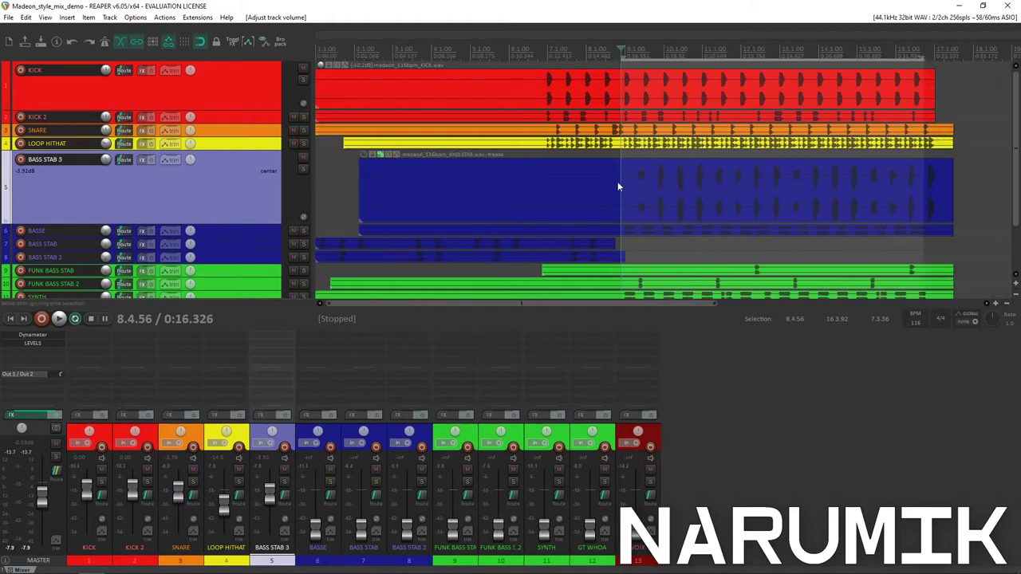
{"action": "left_click", "coordinate": [654, 177]}
{"action": "scroll", "coordinate": [655, 176], "scroll_direction": "up", "scroll_amount": 4}
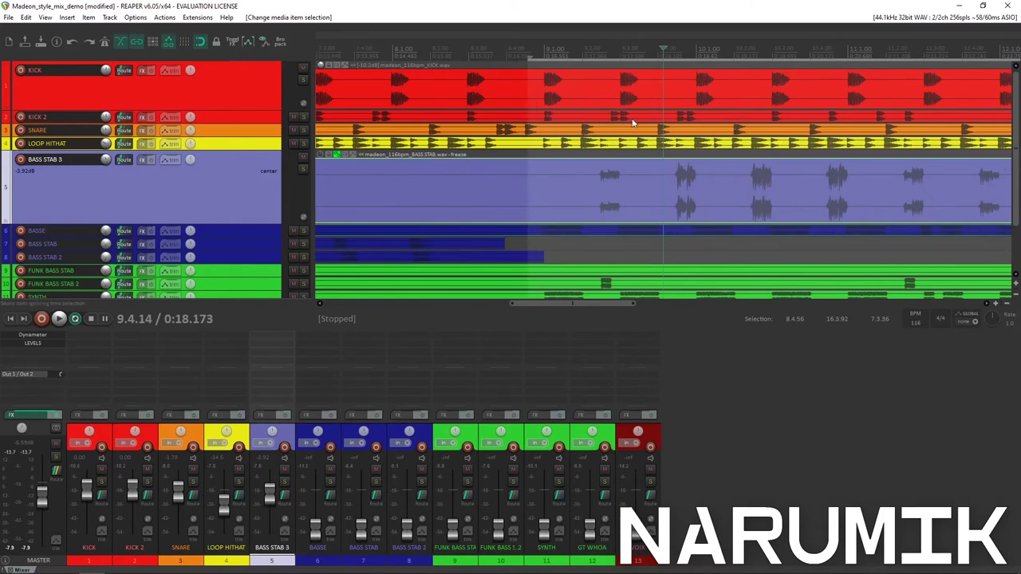
{"action": "scroll", "coordinate": [604, 225], "scroll_direction": "down", "scroll_amount": 2}
{"action": "left_click", "coordinate": [633, 190]}
{"action": "key", "text": "space"}
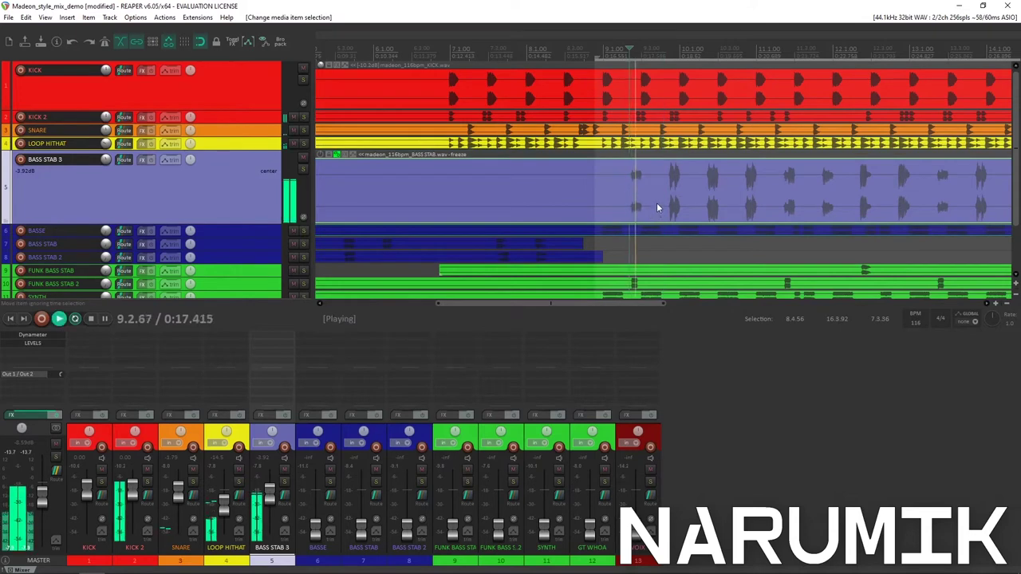
{"action": "scroll", "coordinate": [665, 189], "scroll_direction": "up", "scroll_amount": 3}
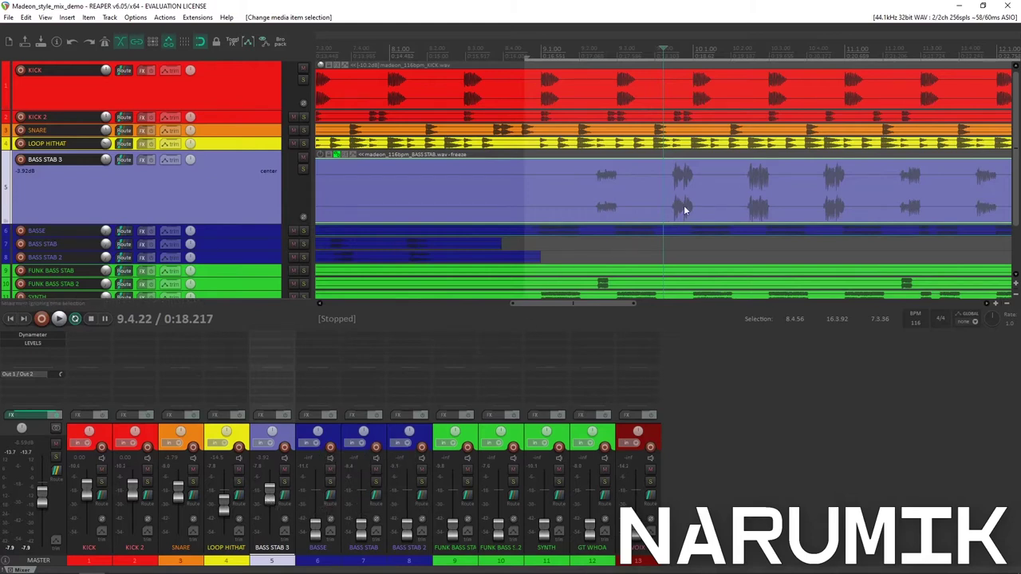
- Audition short passages of the mix around the first bass stabs, starting from 9.1.64 and 9.3.97
{"action": "scroll", "coordinate": [683, 209], "scroll_direction": "down", "scroll_amount": 3}
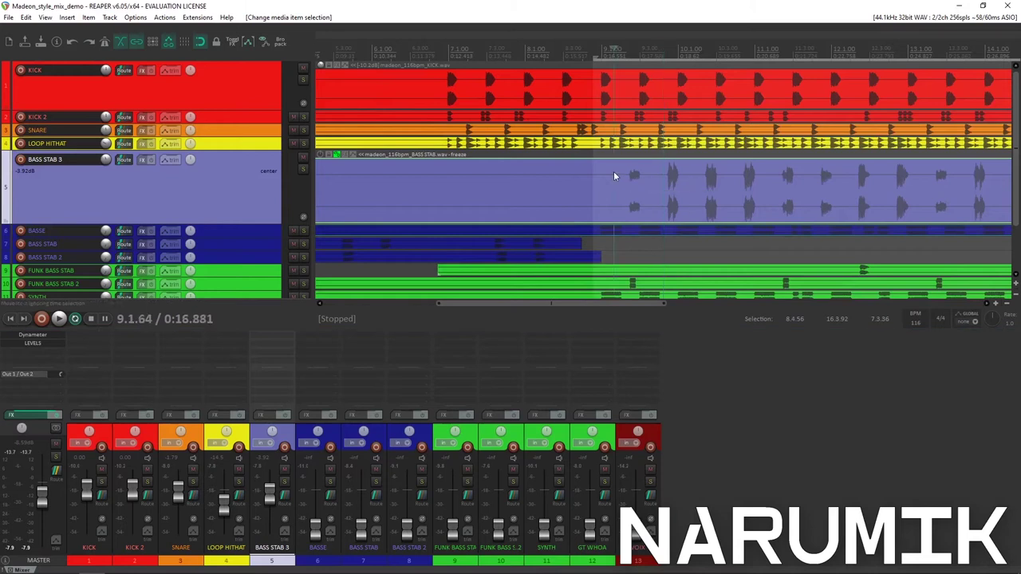
{"action": "key", "text": "space"}
{"action": "key", "text": "space"}
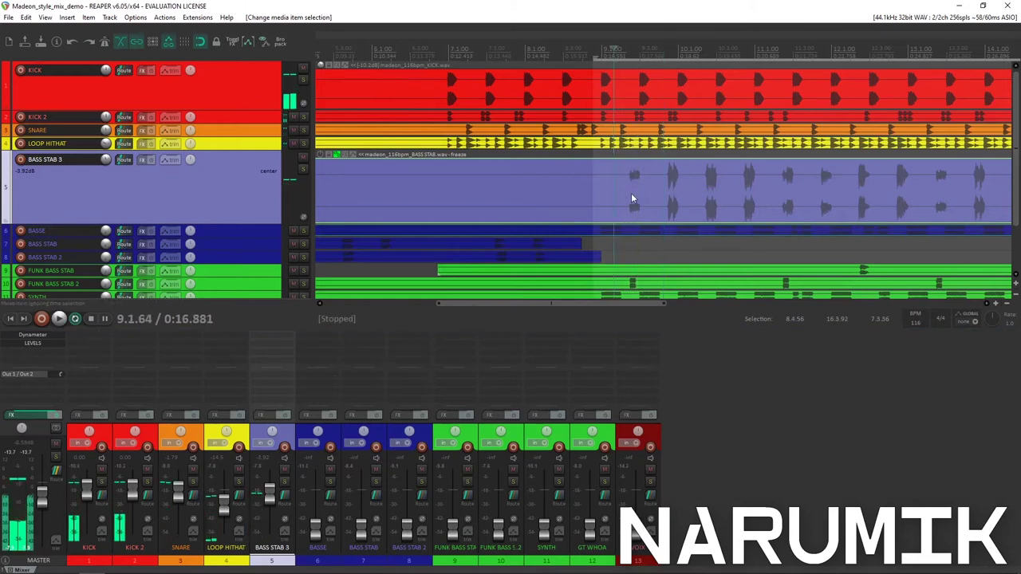
{"action": "left_click", "coordinate": [658, 192]}
{"action": "key", "text": "space"}
{"action": "key", "text": "space"}
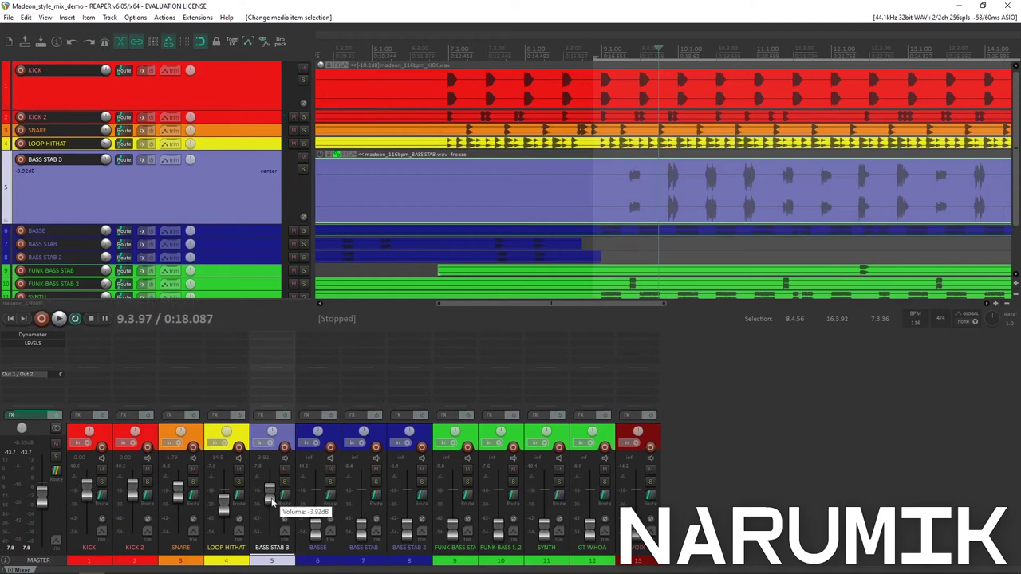
- Fine-tune the BASS STAB 3 track's volume to -5.43 dB while repeatedly replaying the passage from 9.3.97
{"action": "left_click_drag", "start_coordinate": [267, 503], "coordinate": [269, 503]}
{"action": "key", "text": "space"}
{"action": "key", "text": "space"}
{"action": "key", "text": "space"}
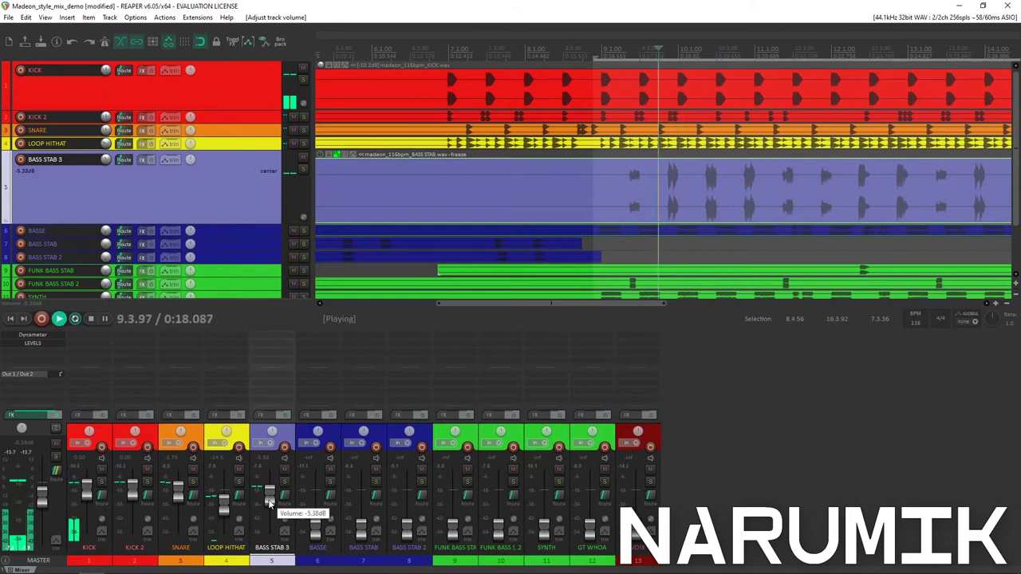
{"action": "key", "text": "space"}
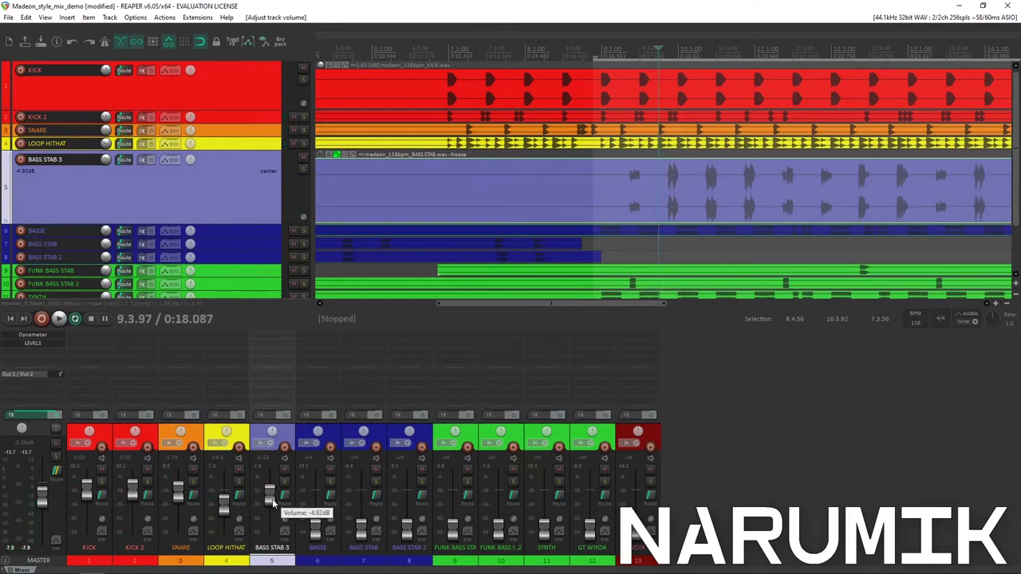
{"action": "key", "text": "space"}
{"action": "key", "text": "space"}
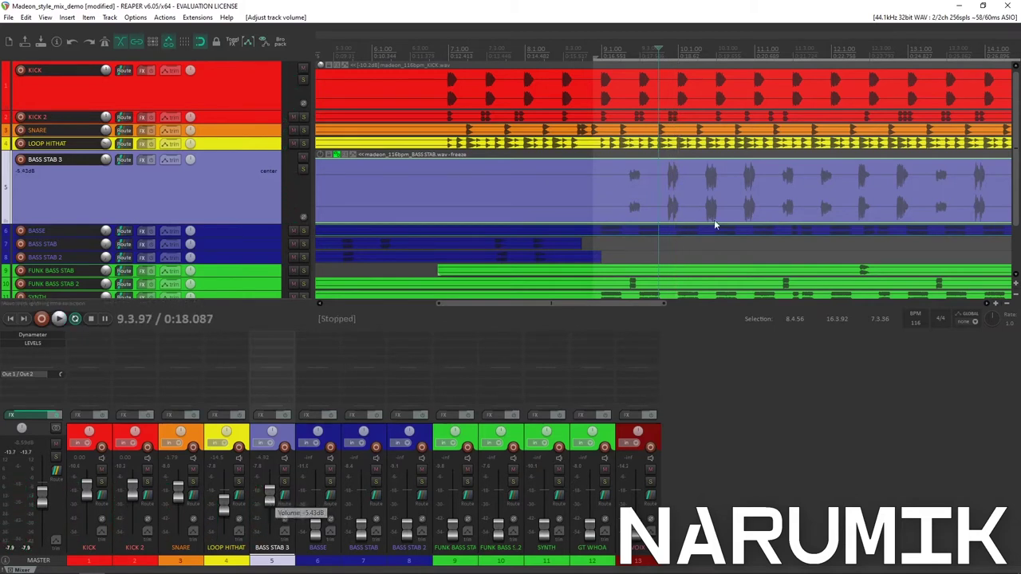
- Replay the stab at 9.3.97 in short bursts to judge BASS STAB 3 against the drums
{"action": "key", "text": "space"}
{"action": "key", "text": "space"}
{"action": "key", "text": "space"}
{"action": "key", "text": "space"}
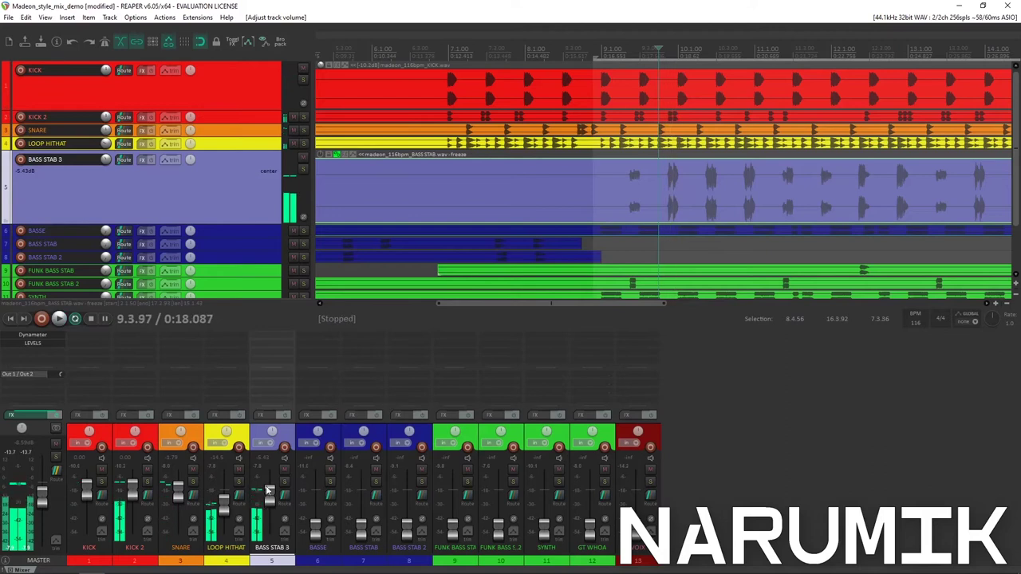
- Settle the BASS STAB 3 track's volume at -4.97 dB while replaying its stabs from 9.3.97 and 10.2.11
{"action": "key", "text": "space"}
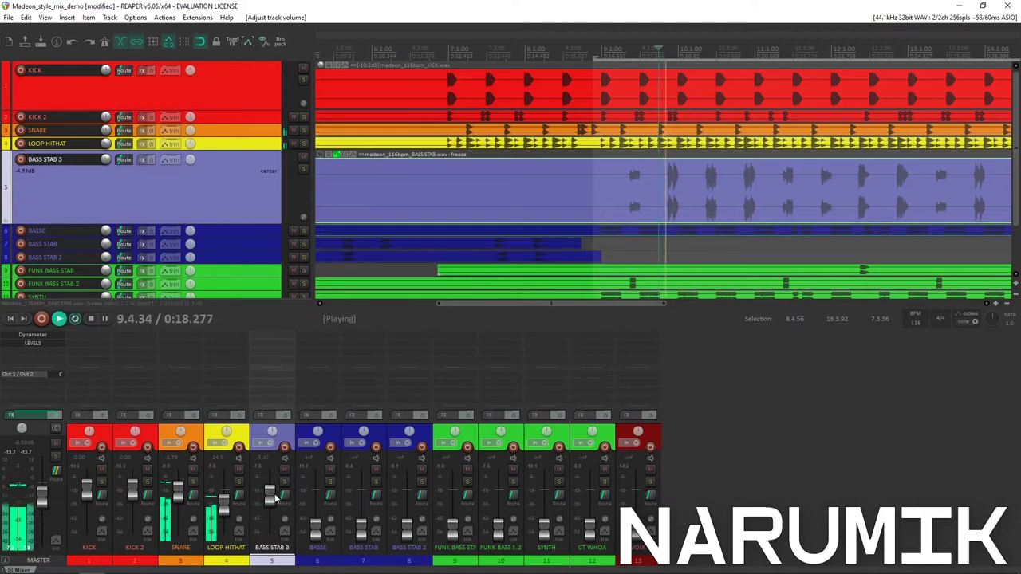
{"action": "key", "text": "space"}
{"action": "key", "text": "space"}
{"action": "key", "text": "space"}
{"action": "key", "text": "space"}
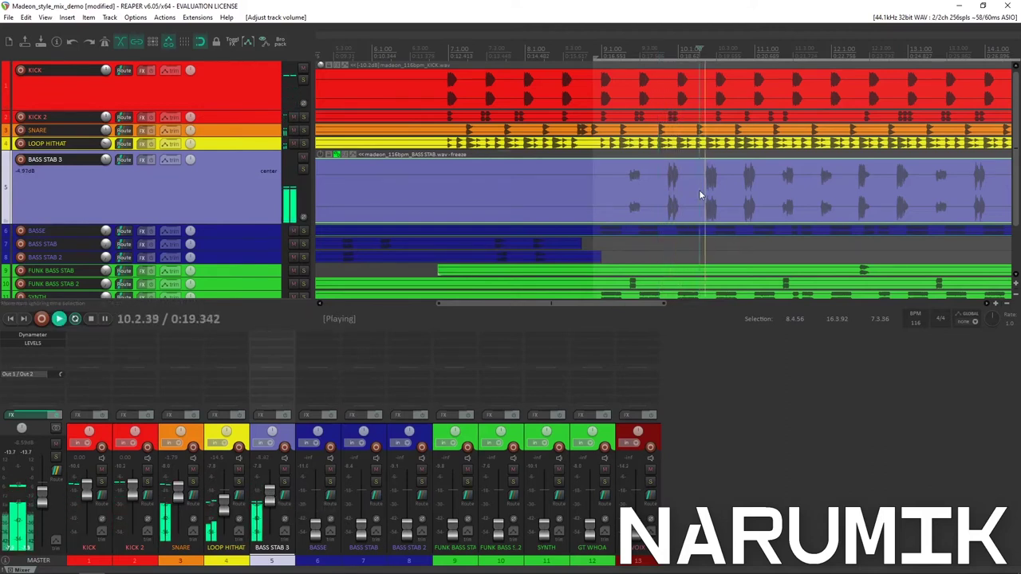
{"action": "key", "text": "space"}
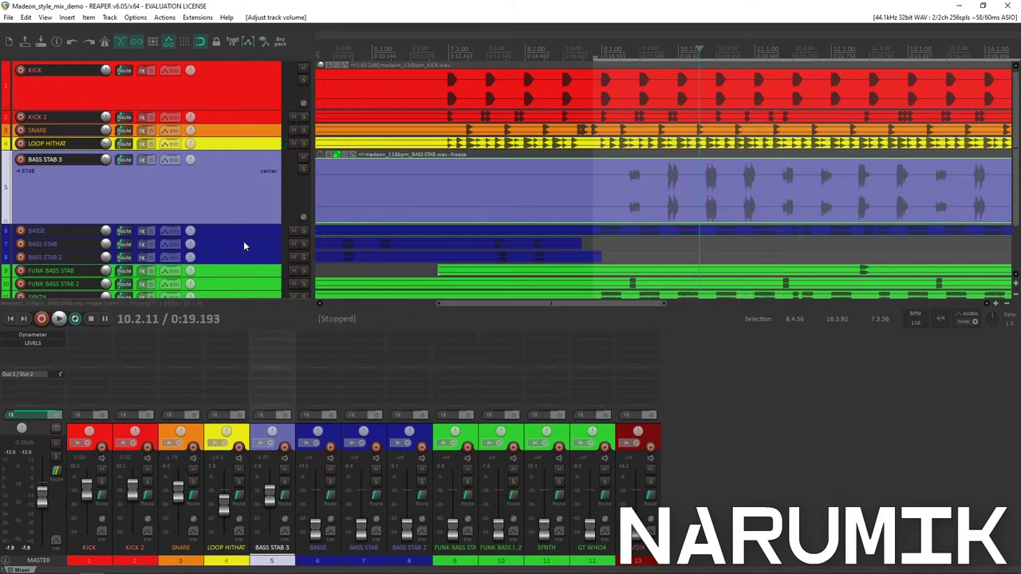
- Enlarge the BASSE track and raise its volume to -2.12 dB while playing the mix from 9.4.83
{"action": "left_click_drag", "start_coordinate": [250, 236], "coordinate": [248, 292]}
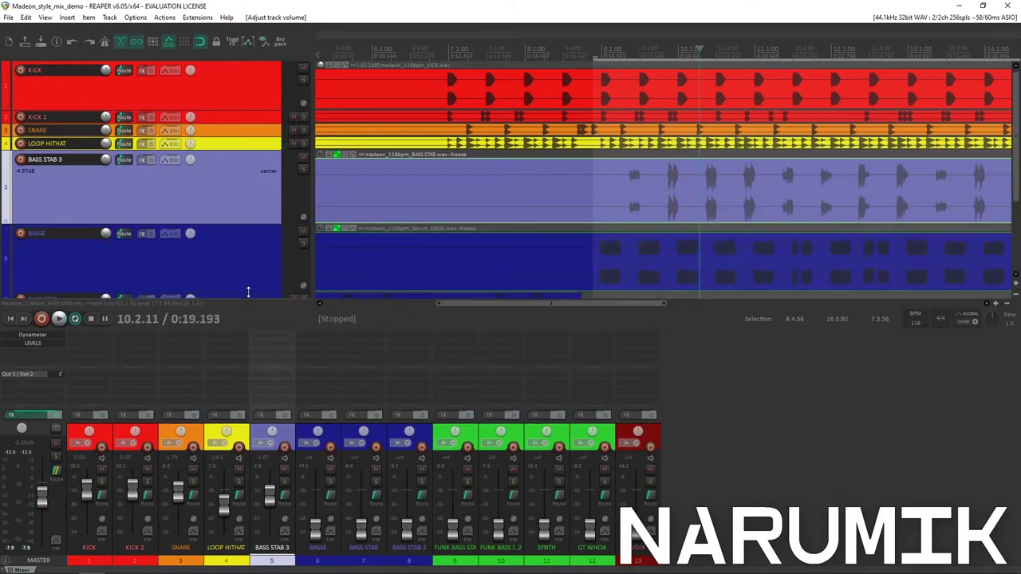
{"action": "left_click", "coordinate": [674, 249]}
{"action": "key", "text": "space"}
{"action": "left_click_drag", "start_coordinate": [316, 533], "coordinate": [332, 496]}
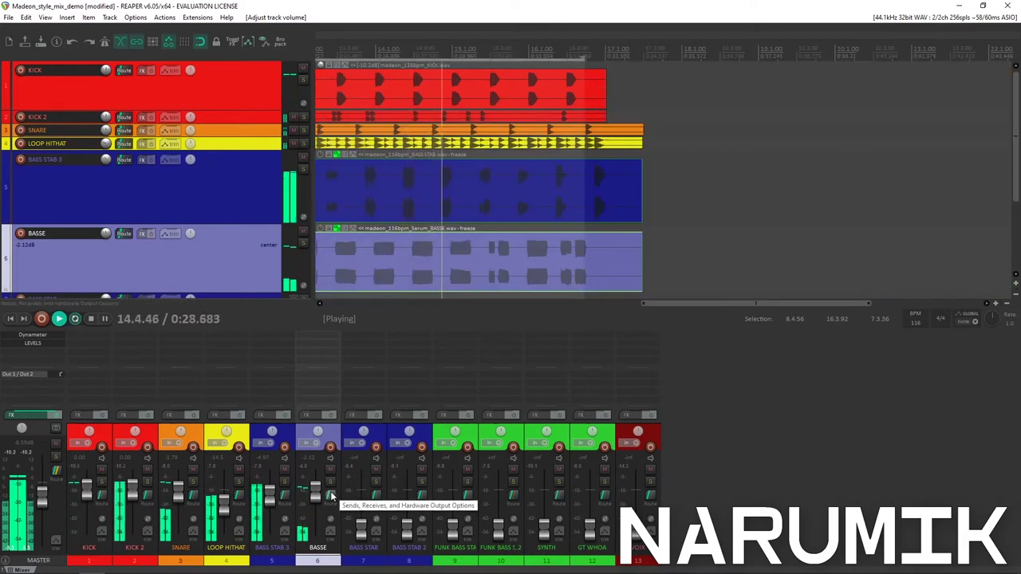
{"action": "key", "text": "space"}
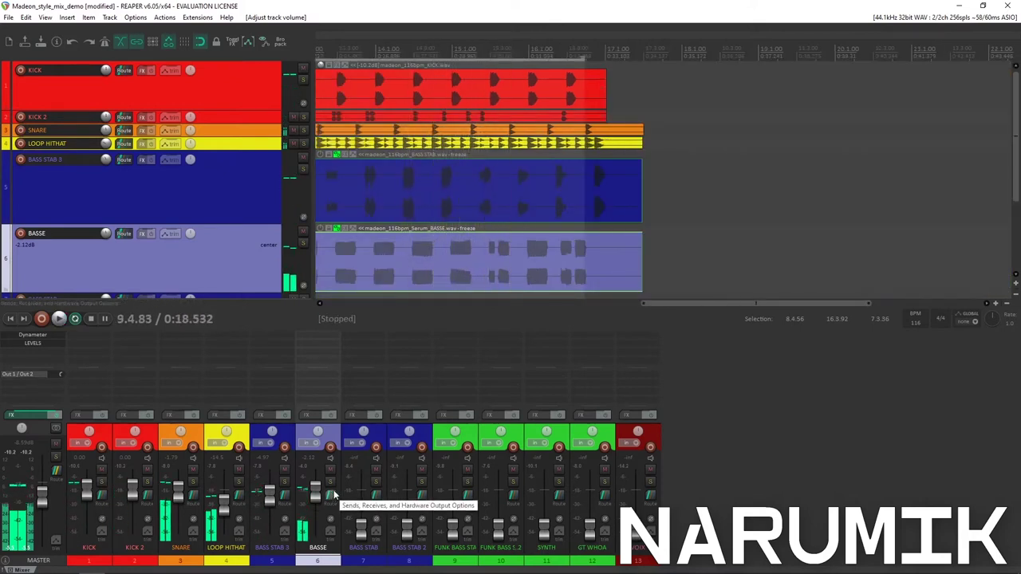
{"action": "scroll", "coordinate": [448, 279], "scroll_direction": "down", "scroll_amount": 5}
{"action": "key", "text": "space"}
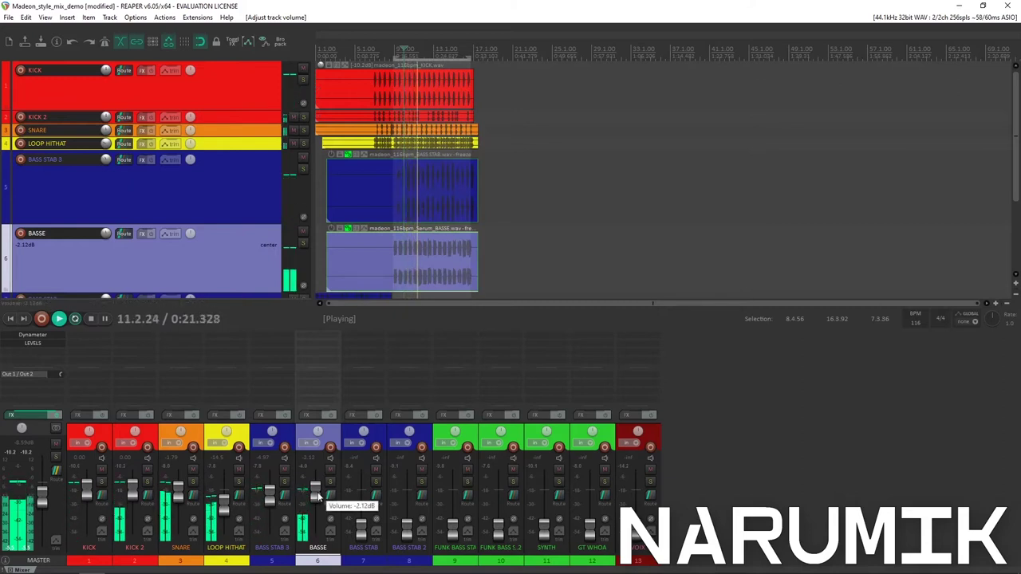
{"action": "key", "text": "space"}
- Select the BASS STAB item, enlarge its track and place the play cursor at 7.2.93, before the stabs
{"action": "scroll", "coordinate": [524, 196], "scroll_direction": "down", "scroll_amount": 5}
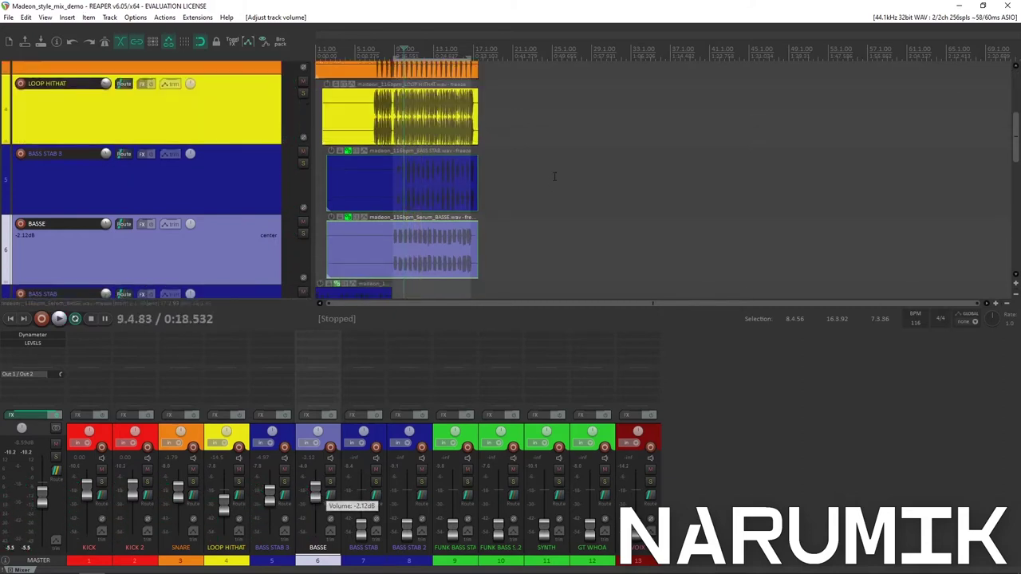
{"action": "left_click", "coordinate": [367, 152]}
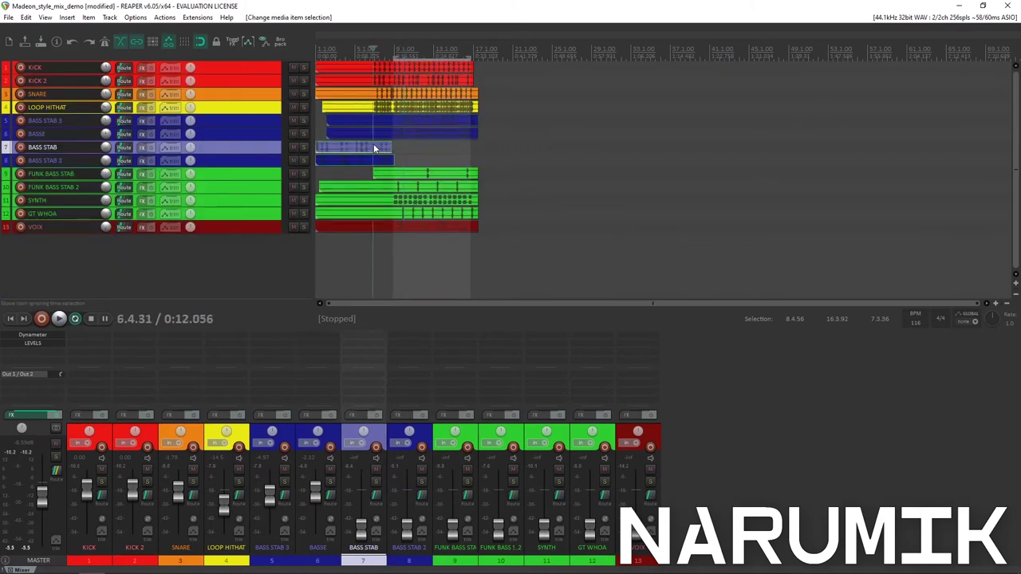
{"action": "scroll", "coordinate": [351, 167], "scroll_direction": "up", "scroll_amount": 4}
{"action": "left_click_drag", "start_coordinate": [270, 154], "coordinate": [272, 204]}
{"action": "scroll", "coordinate": [492, 167], "scroll_direction": "up", "scroll_amount": 5}
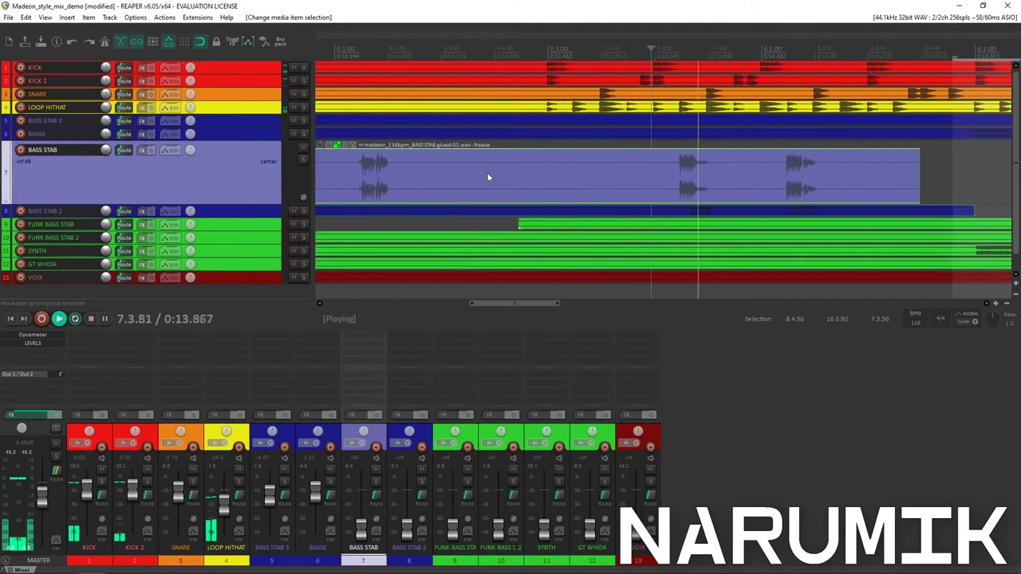
- Set the BASS STAB track's volume to -5.12 dB while repeatedly replaying the stab after 7.2.93
{"action": "key", "text": "space"}
{"action": "left_click_drag", "start_coordinate": [360, 536], "coordinate": [363, 500]}
{"action": "key", "text": "space"}
{"action": "key", "text": "space"}
{"action": "key", "text": "space"}
{"action": "key", "text": "space"}
{"action": "key", "text": "space"}
{"action": "key", "text": "space"}
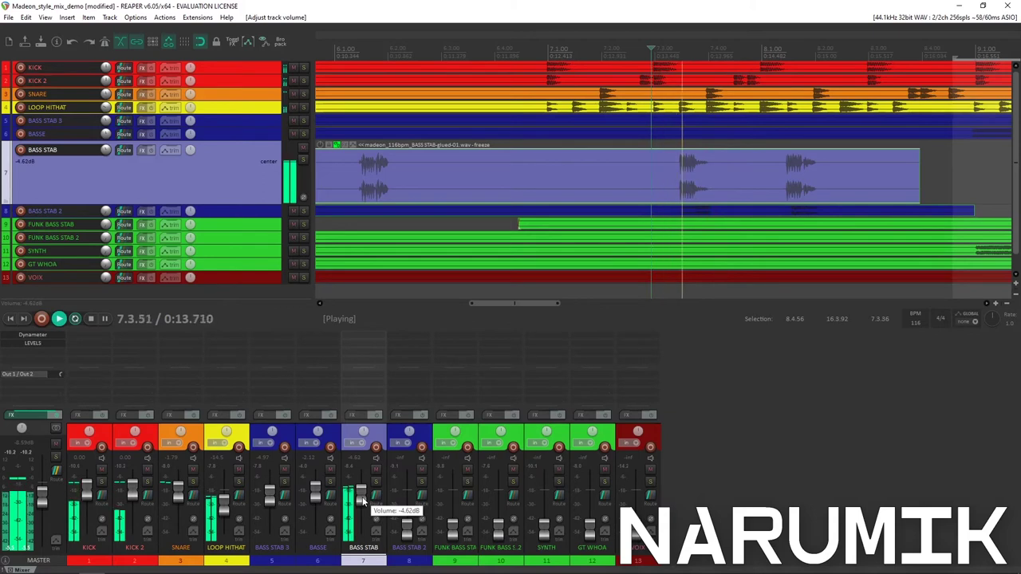
{"action": "key", "text": "space"}
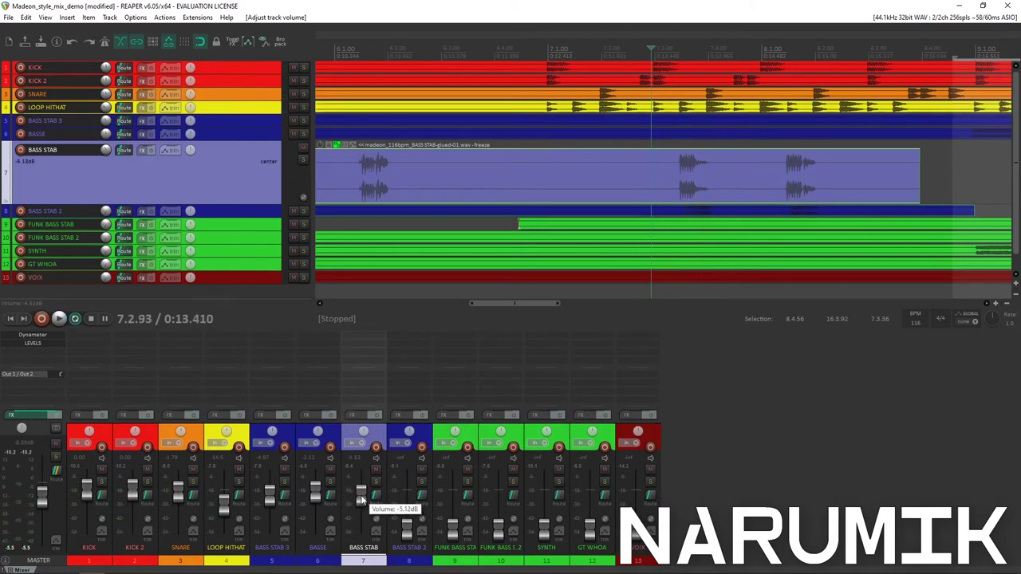
{"action": "key", "text": "space"}
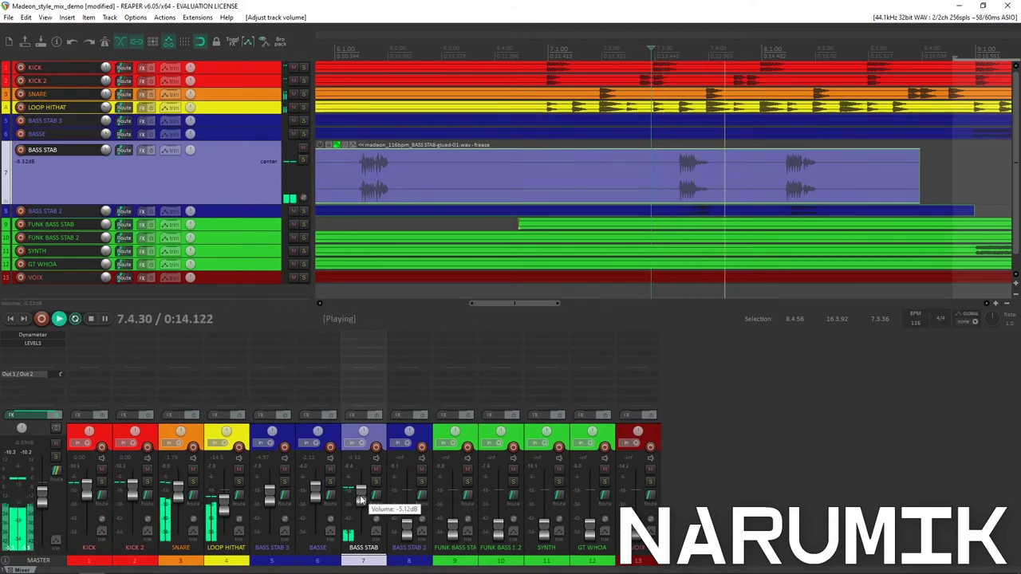
{"action": "key", "text": "space"}
- Enlarge the BASS STAB 2 track and set its volume to -5.48 dB while playing the mix from 7.2.93
{"action": "scroll", "coordinate": [579, 206], "scroll_direction": "down", "scroll_amount": 4}
{"action": "left_click", "coordinate": [278, 213]}
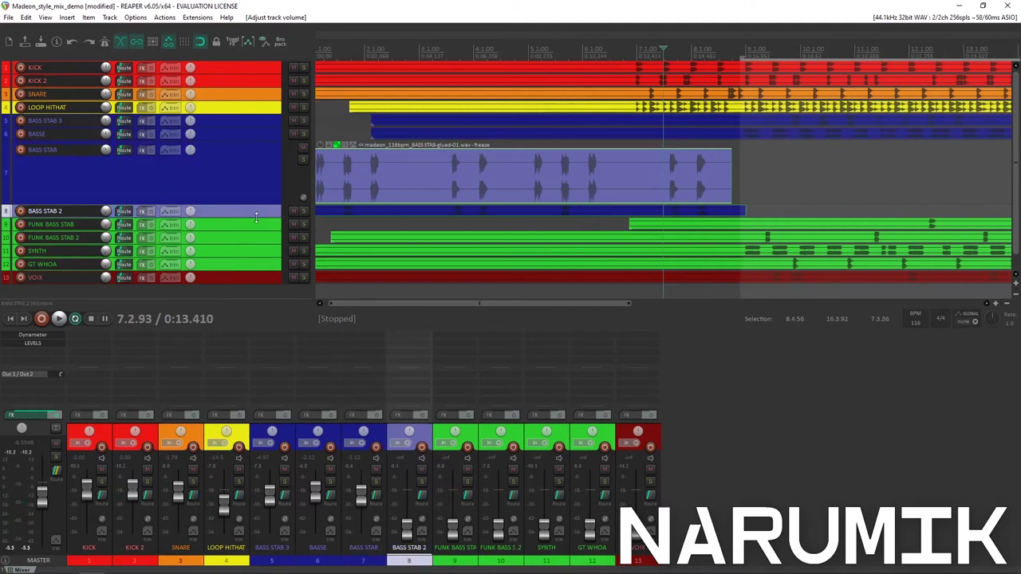
{"action": "scroll", "coordinate": [541, 237], "scroll_direction": "up", "scroll_amount": 5}
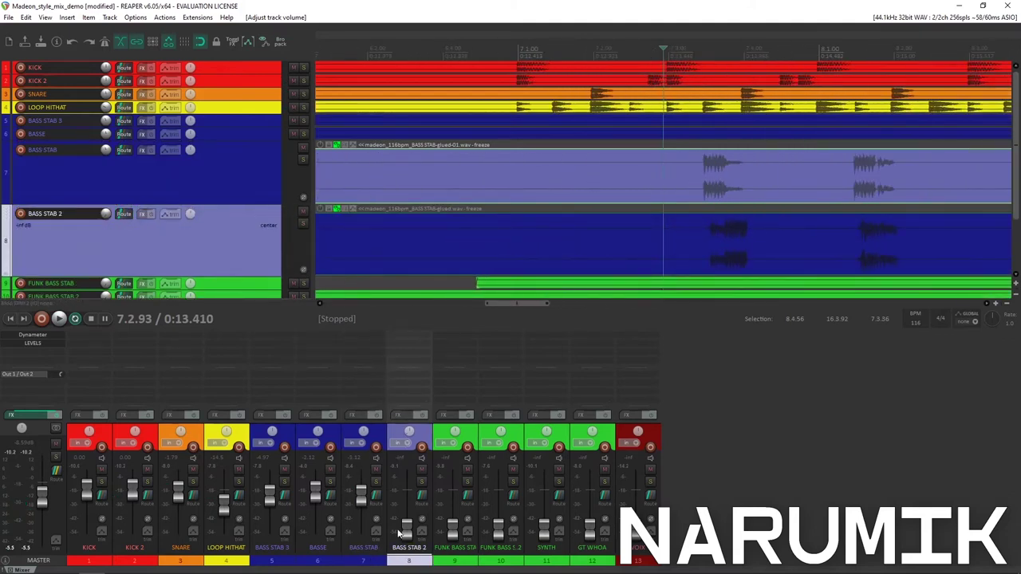
{"action": "scroll", "coordinate": [410, 498], "scroll_direction": "up", "scroll_amount": 4}
{"action": "key", "text": "space"}
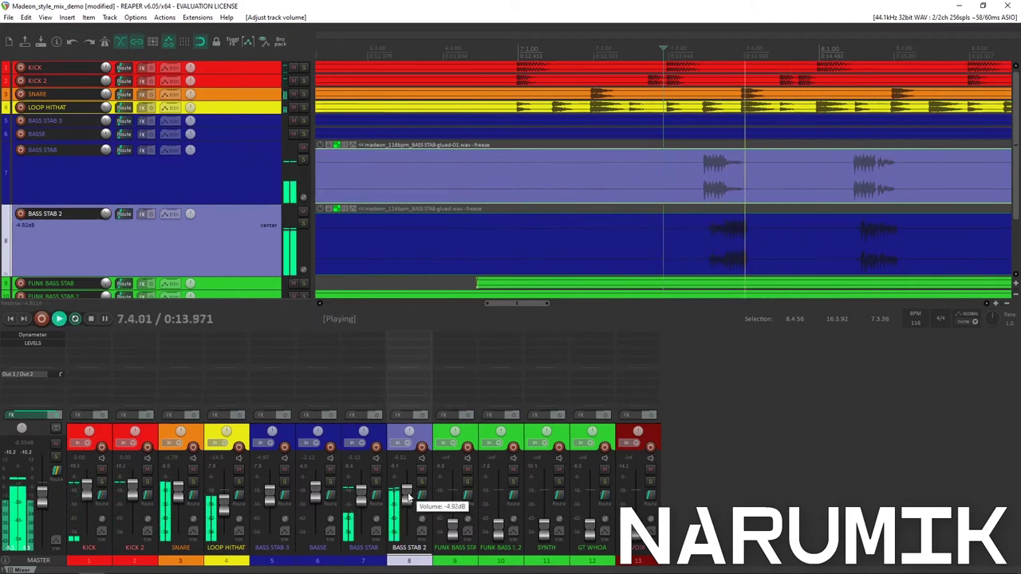
{"action": "scroll", "coordinate": [408, 498], "scroll_direction": "down", "scroll_amount": 2}
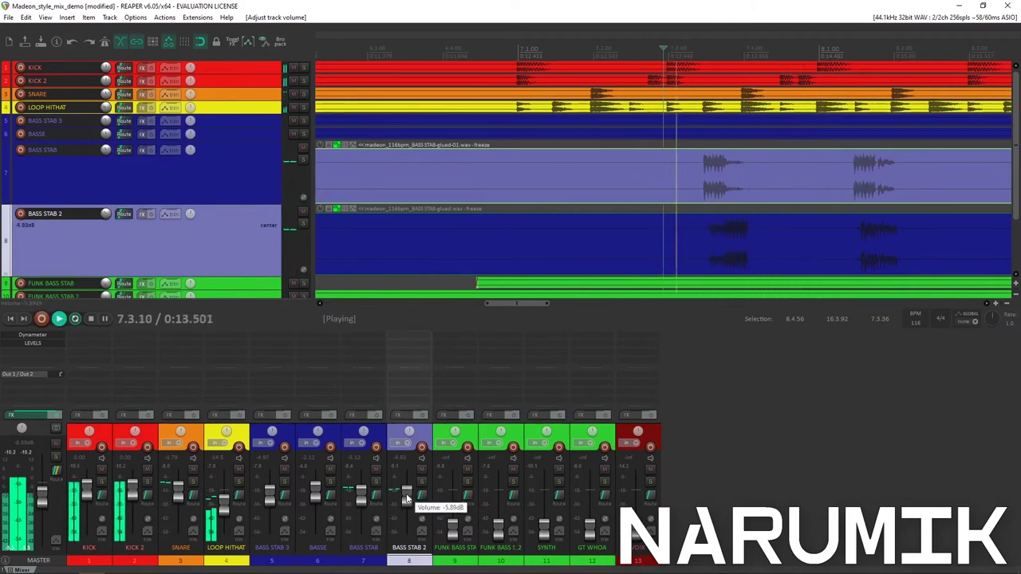
{"action": "scroll", "coordinate": [406, 499], "scroll_direction": "down", "scroll_amount": 1}
{"action": "scroll", "coordinate": [407, 499], "scroll_direction": "up", "scroll_amount": 2}
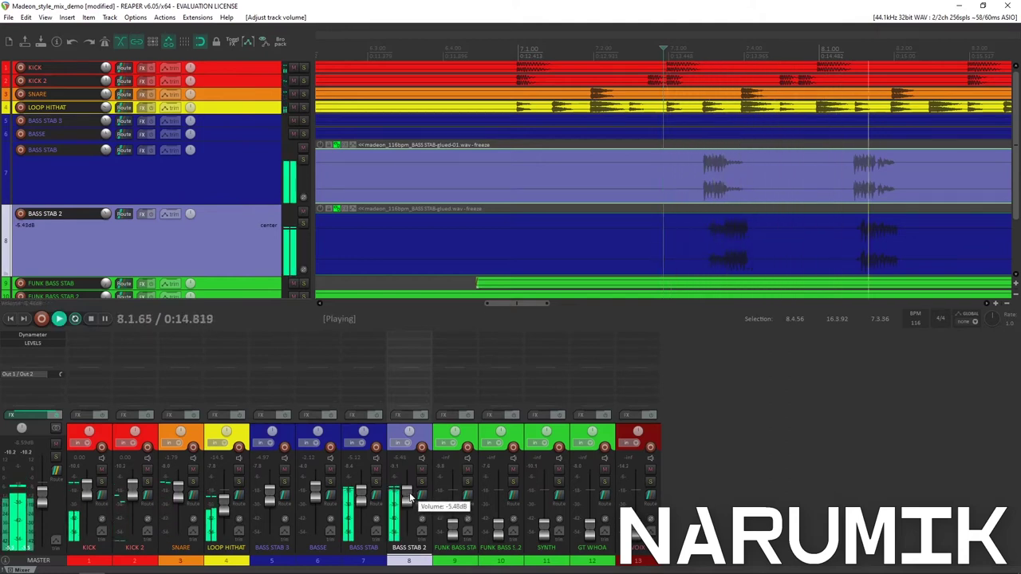
- Let the mix play on into bar 10 to hear the basses against the drums, and stop playback
{"action": "scroll", "coordinate": [660, 236], "scroll_direction": "down", "scroll_amount": 5}
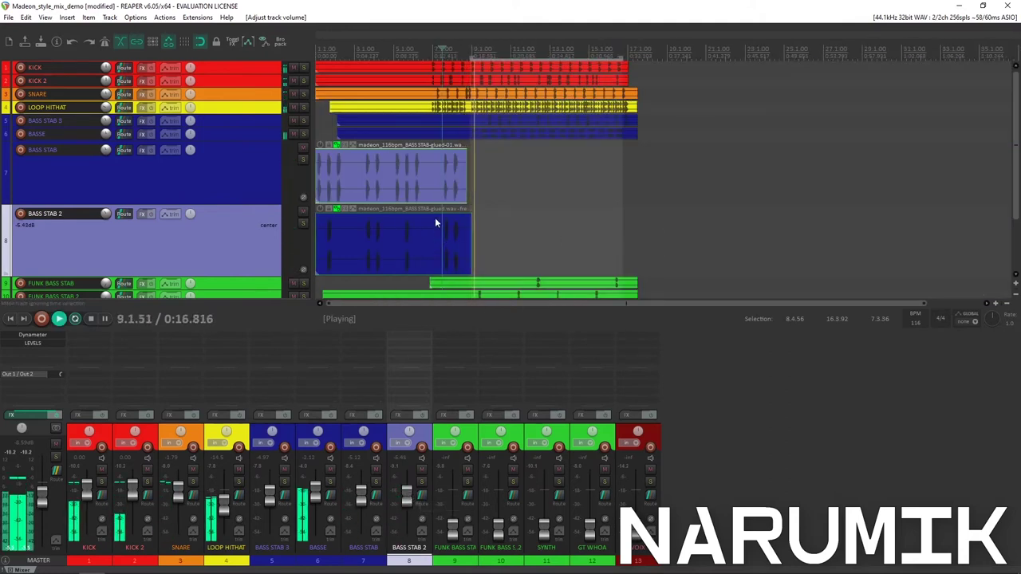
{"action": "scroll", "coordinate": [435, 193], "scroll_direction": "down", "scroll_amount": 2}
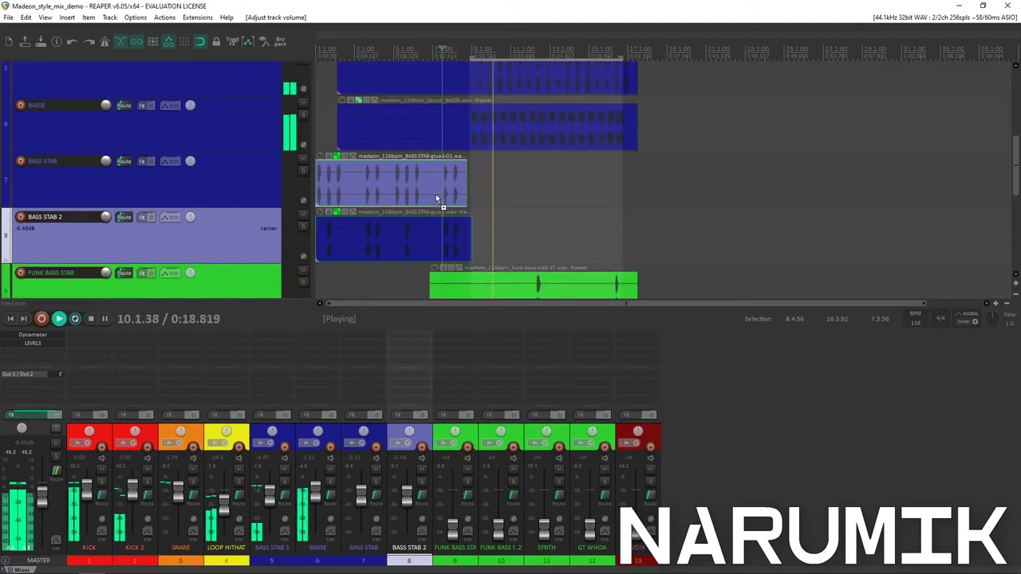
{"action": "key", "text": "space"}
{"action": "scroll", "coordinate": [485, 192], "scroll_direction": "down", "scroll_amount": 1}
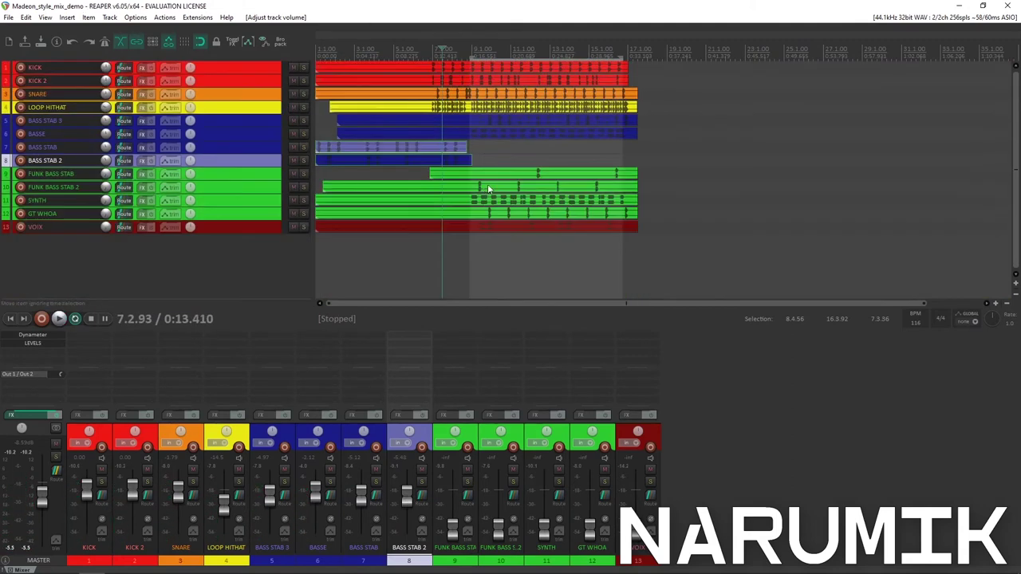
- Select the FUNK BASS STAB item and place the play cursor at 12.1.85, just before its stab
{"action": "left_click", "coordinate": [515, 176]}
{"action": "scroll", "coordinate": [514, 176], "scroll_direction": "up", "scroll_amount": 3}
{"action": "left_click", "coordinate": [722, 174]}
{"action": "scroll", "coordinate": [727, 183], "scroll_direction": "up", "scroll_amount": 3}
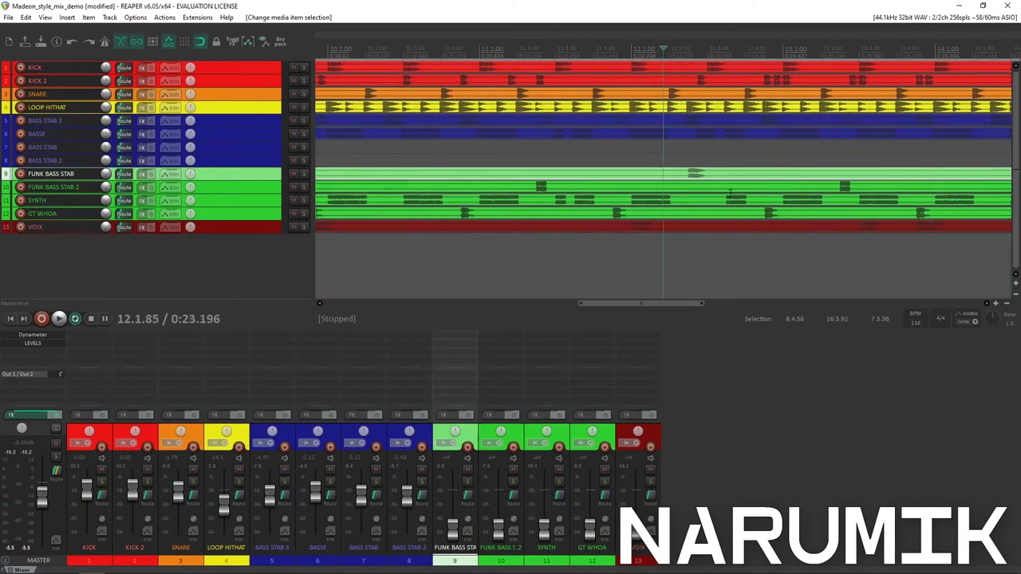
- Bring up the FUNK BASS STAB track's volume while replaying its stab from 12.1.85
{"action": "key", "text": "space"}
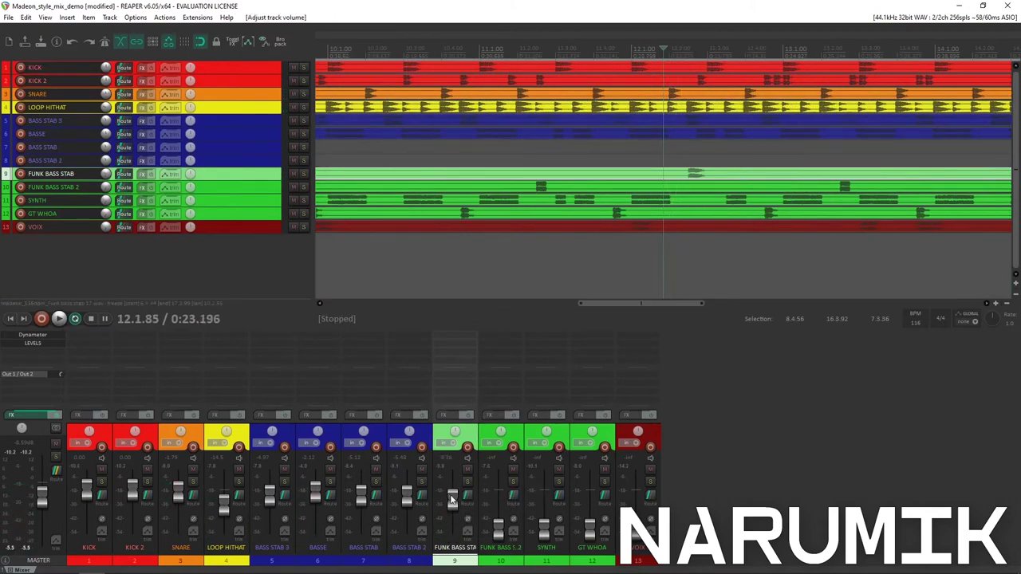
{"action": "key", "text": "space"}
{"action": "mouse_move", "coordinate": [452, 503]}
{"action": "left_mouse_down"}
{"action": "mouse_move", "coordinate": [455, 485]}
{"action": "mouse_move", "coordinate": [456, 512]}
{"action": "mouse_move", "coordinate": [456, 501]}
{"action": "left_mouse_up"}
{"action": "key", "text": "space"}
{"action": "key", "text": "space"}
{"action": "key", "text": "space"}
{"action": "key", "text": "space"}
- Refine the FUNK BASS STAB track's volume to -12.2 dB while replaying its stab in bar 16 from 16.1.99
{"action": "scroll", "coordinate": [547, 260], "scroll_direction": "down", "scroll_amount": 5}
{"action": "key", "text": "space"}
{"action": "scroll", "coordinate": [734, 183], "scroll_direction": "up", "scroll_amount": 4}
{"action": "key", "text": "space"}
{"action": "key", "text": "space"}
{"action": "left_click_drag", "start_coordinate": [453, 493], "coordinate": [454, 497]}
{"action": "key", "text": "space"}
{"action": "key", "text": "space"}
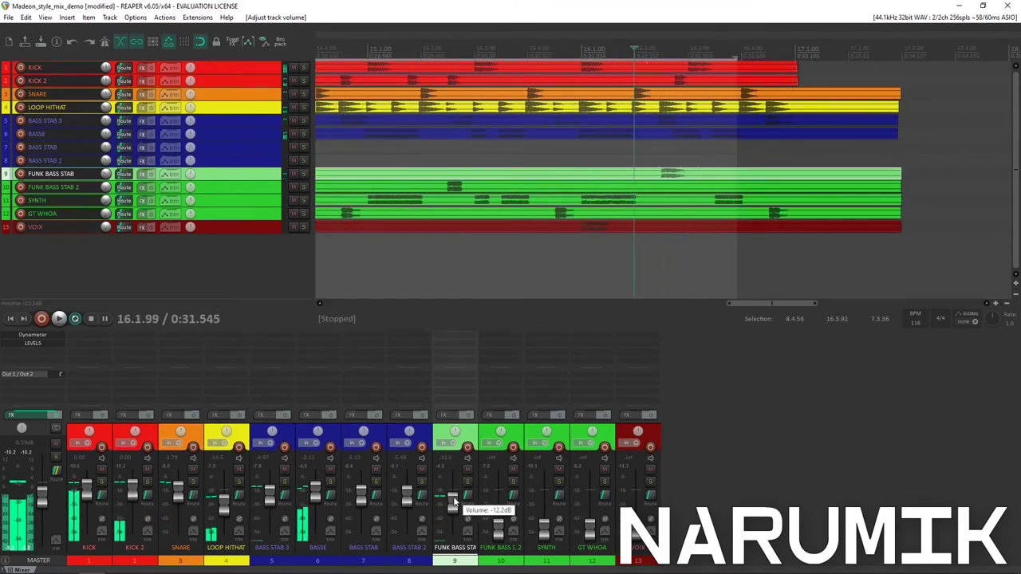
{"action": "key", "text": "space"}
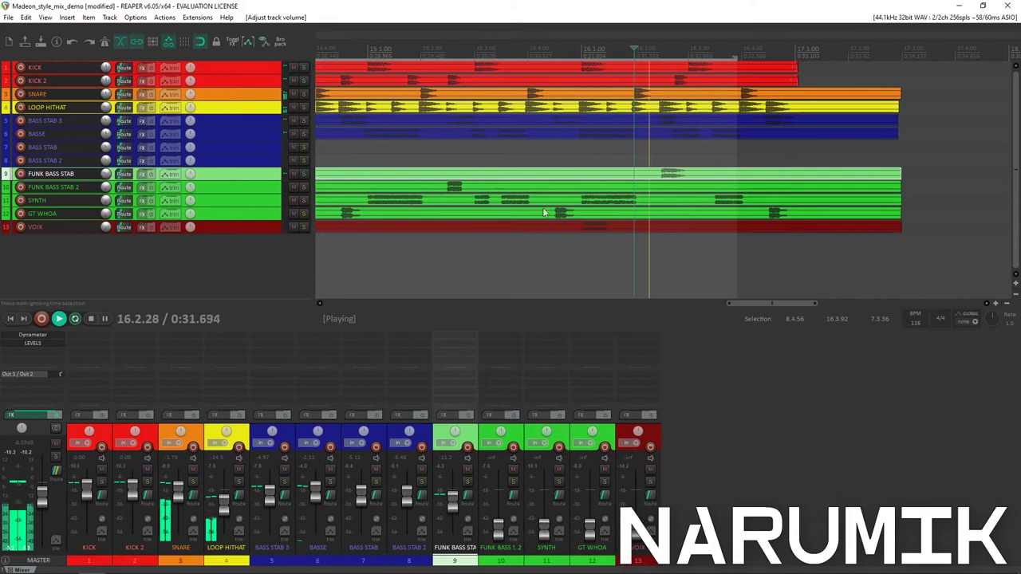
{"action": "key", "text": "space"}
- Enlarge the FUNK BASS STAB 2 track, select its item and place the play cursor at 11.2.32
{"action": "scroll", "coordinate": [545, 206], "scroll_direction": "down", "scroll_amount": 5}
{"action": "left_click", "coordinate": [212, 189]}
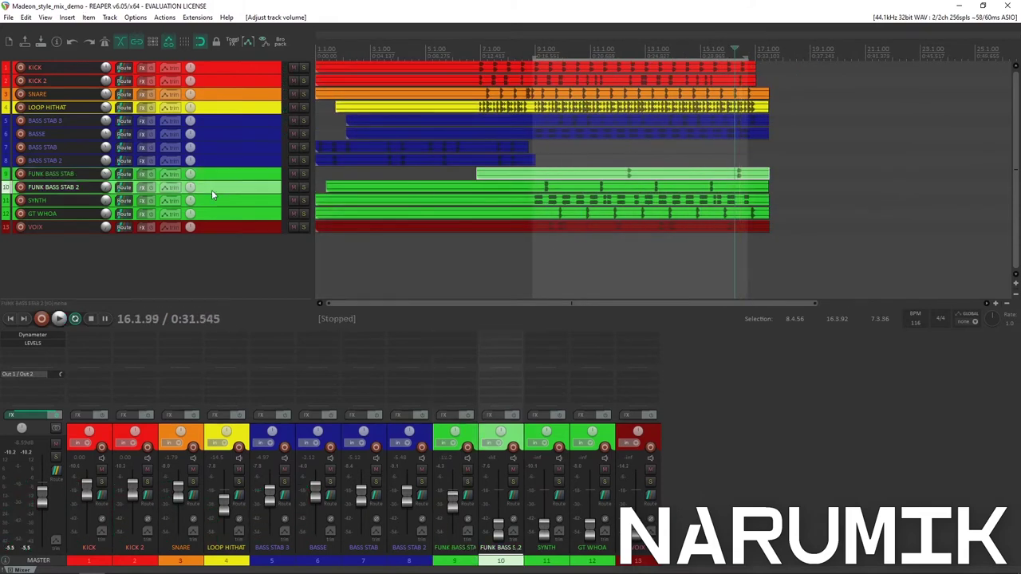
{"action": "left_click_drag", "start_coordinate": [247, 193], "coordinate": [247, 229]}
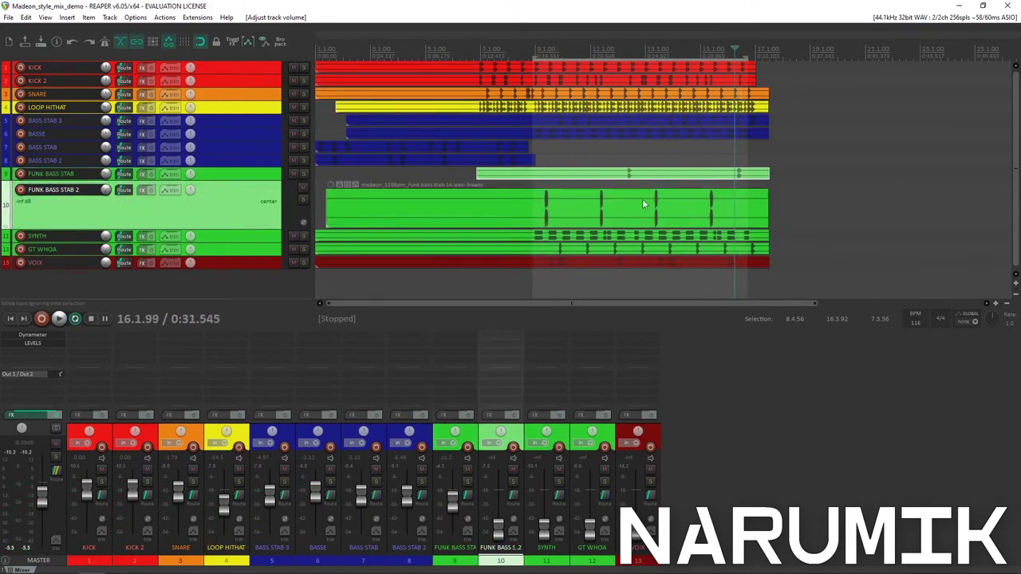
{"action": "left_click", "coordinate": [594, 212]}
{"action": "scroll", "coordinate": [656, 194], "scroll_direction": "up", "scroll_amount": 8}
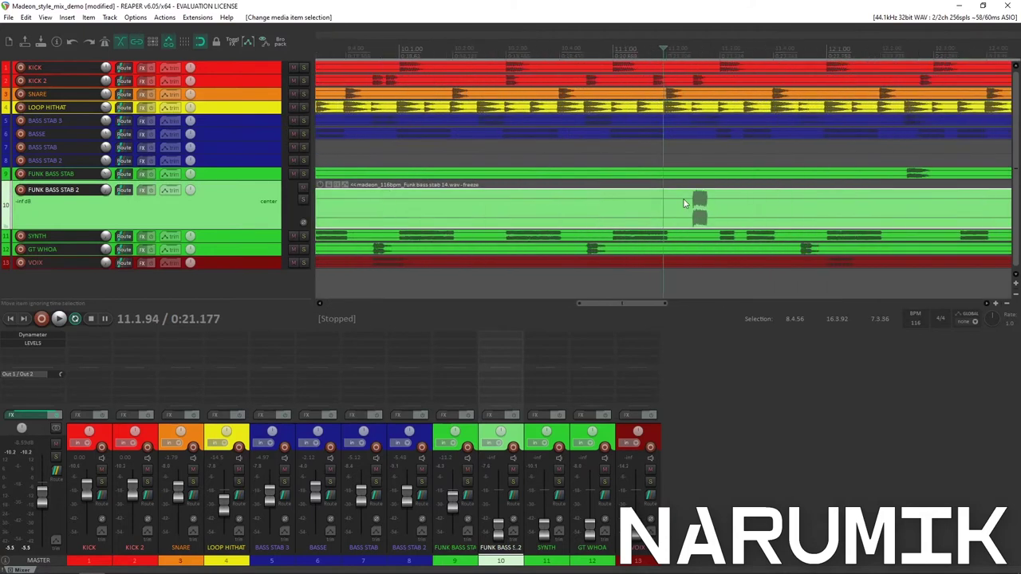
{"action": "scroll", "coordinate": [683, 203], "scroll_direction": "up", "scroll_amount": 2}
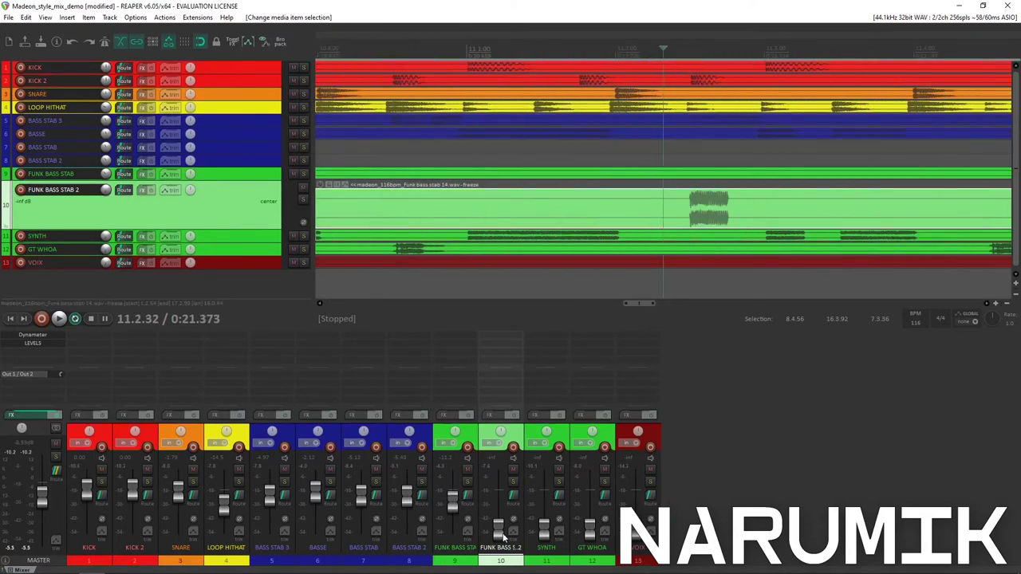
- Raise the FUNK BASS STAB 2 track's volume to -9.47 dB while replaying its stab from 11.2.32
{"action": "key", "text": "space"}
{"action": "left_click_drag", "start_coordinate": [504, 520], "coordinate": [498, 504]}
{"action": "key", "text": "space"}
{"action": "key", "text": "space"}
{"action": "key", "text": "space"}
{"action": "key", "text": "space"}
{"action": "key", "text": "space"}
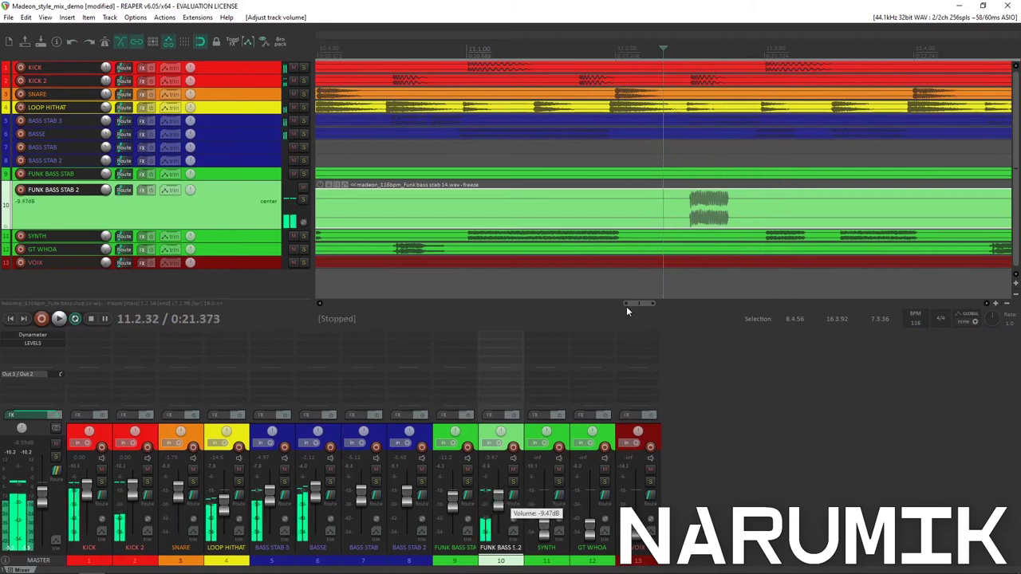
- Replay the mix from the earlier point 10.4.66 and raise the FUNK BASS STAB 2 volume to -6.93 dB
{"action": "left_click", "coordinate": [417, 201]}
{"action": "key", "text": "space"}
{"action": "key", "text": "space"}
{"action": "key", "text": "space"}
{"action": "left_click_drag", "start_coordinate": [500, 498], "coordinate": [507, 497]}
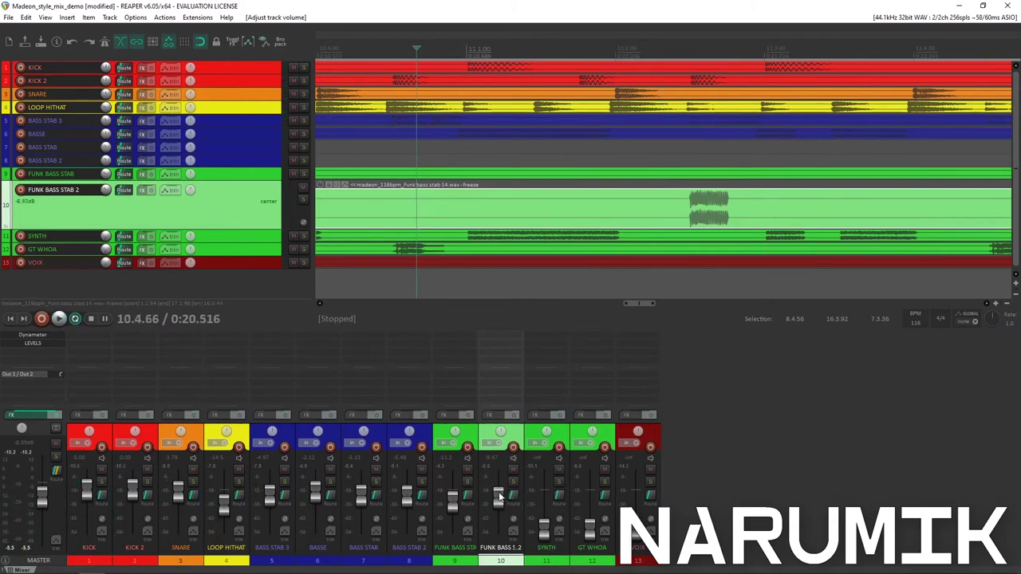
{"action": "key", "text": "space"}
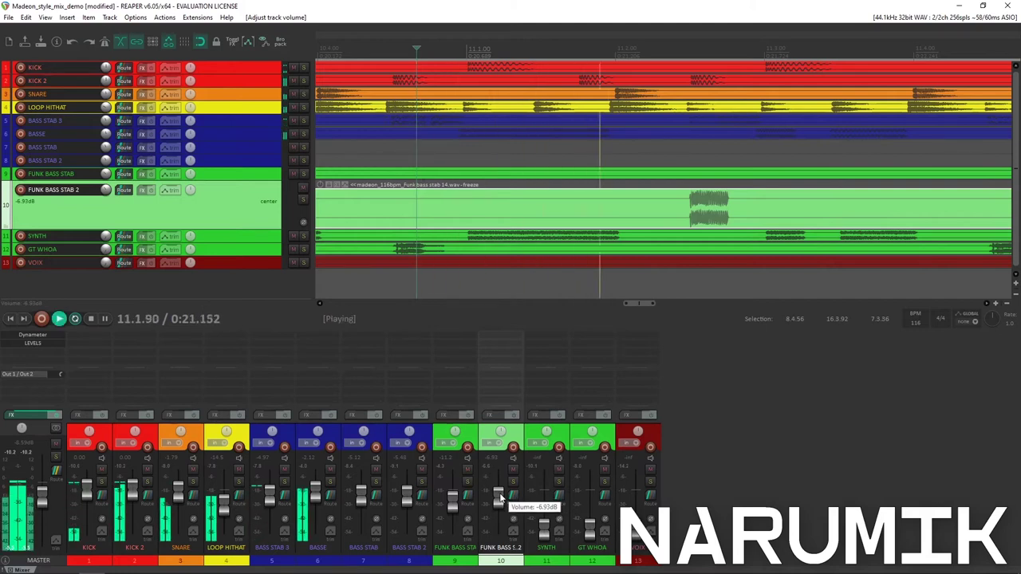
{"action": "key", "text": "space"}
- Lower the FUNK BASS STAB 2 track's volume to -9.03 dB, checking it with short replays from 10.4.66
{"action": "left_click_drag", "start_coordinate": [497, 499], "coordinate": [499, 500]}
{"action": "key", "text": "space"}
{"action": "key", "text": "space"}
{"action": "key", "text": "space"}
{"action": "key", "text": "space"}
{"action": "key", "text": "space"}
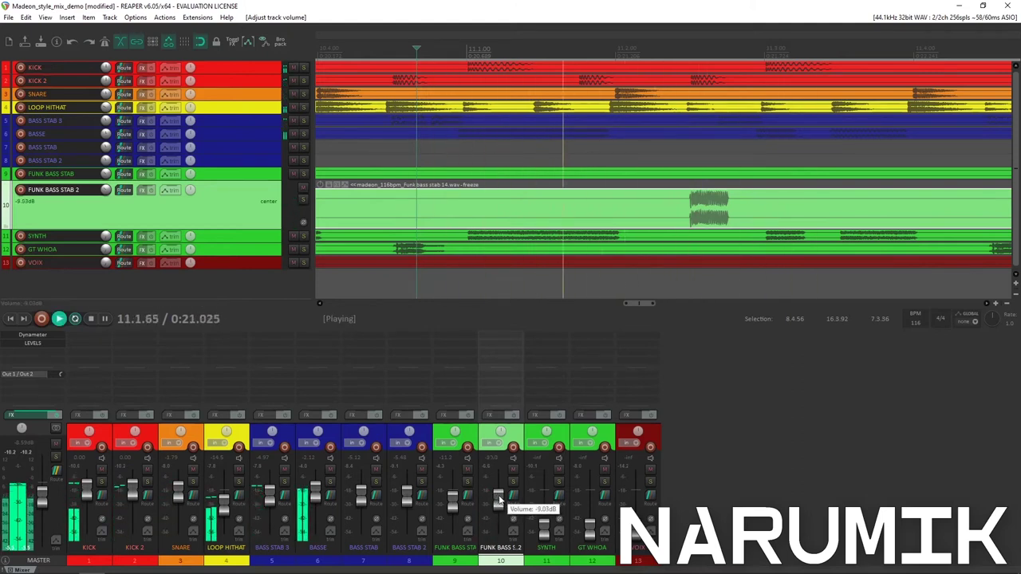
{"action": "key", "text": "space"}
- Place the play cursor at 9.4.31 on the SYNTH item and raise the SYNTH track's volume to -5.43 dB during playback
{"action": "scroll", "coordinate": [567, 222], "scroll_direction": "down", "scroll_amount": 3}
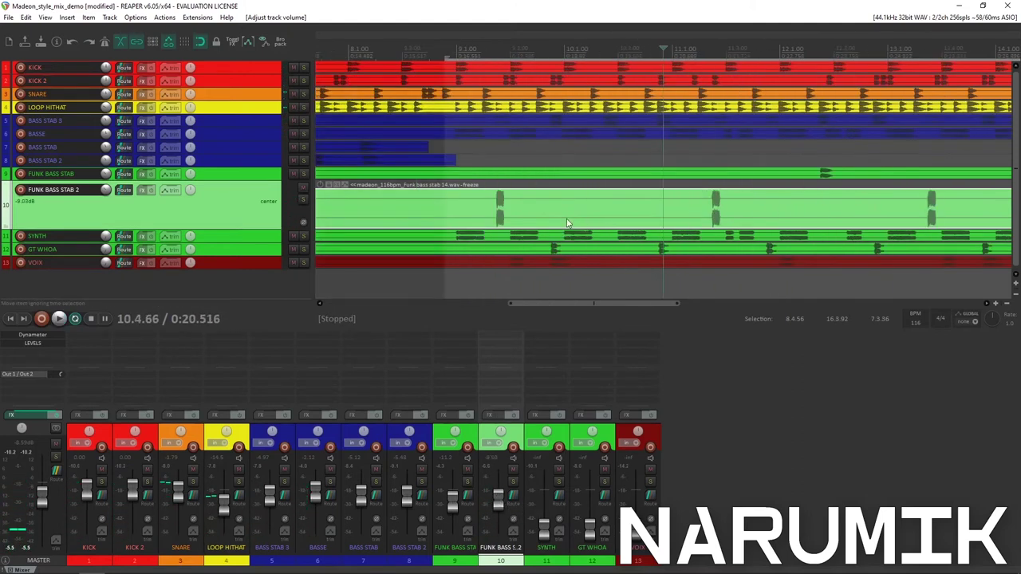
{"action": "left_click", "coordinate": [547, 237]}
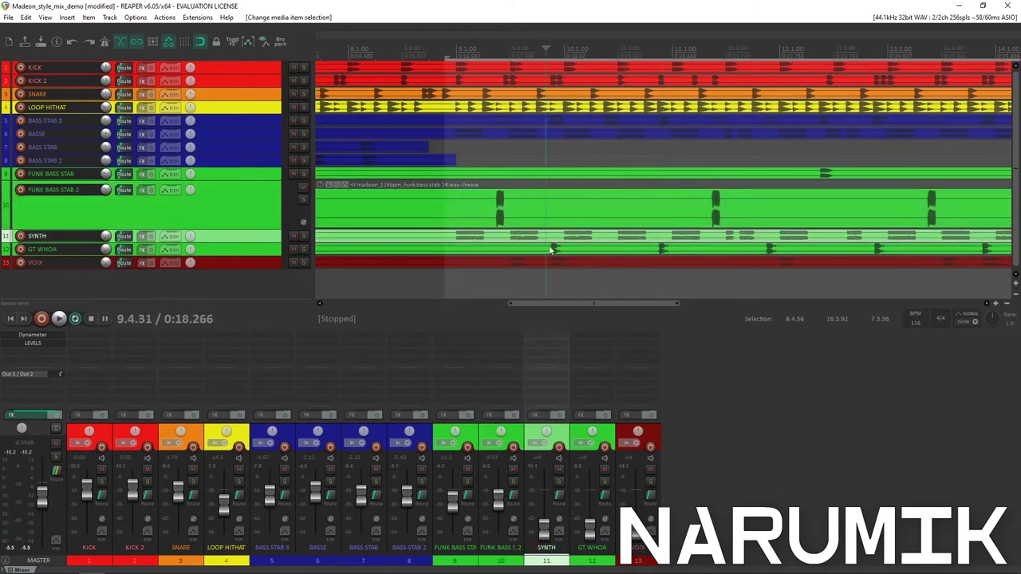
{"action": "key", "text": "space"}
{"action": "left_click_drag", "start_coordinate": [542, 511], "coordinate": [552, 502]}
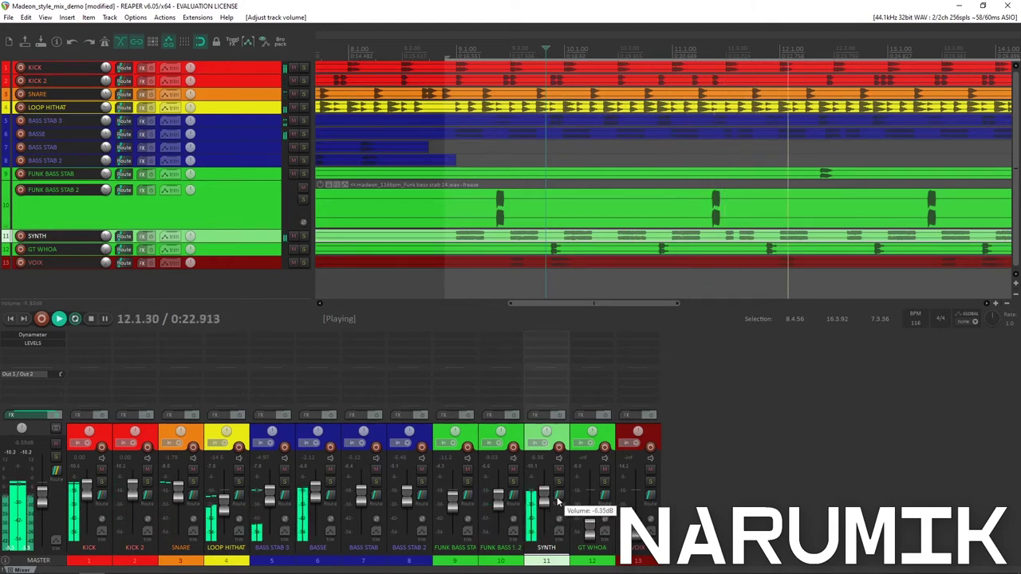
{"action": "left_click_drag", "start_coordinate": [557, 501], "coordinate": [559, 499]}
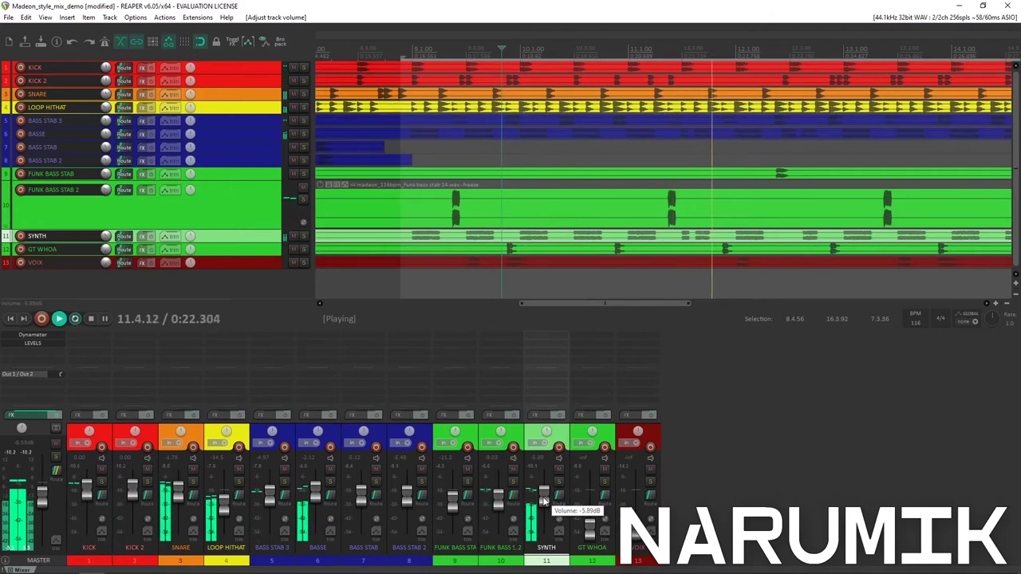
{"action": "left_click_drag", "start_coordinate": [545, 501], "coordinate": [548, 502]}
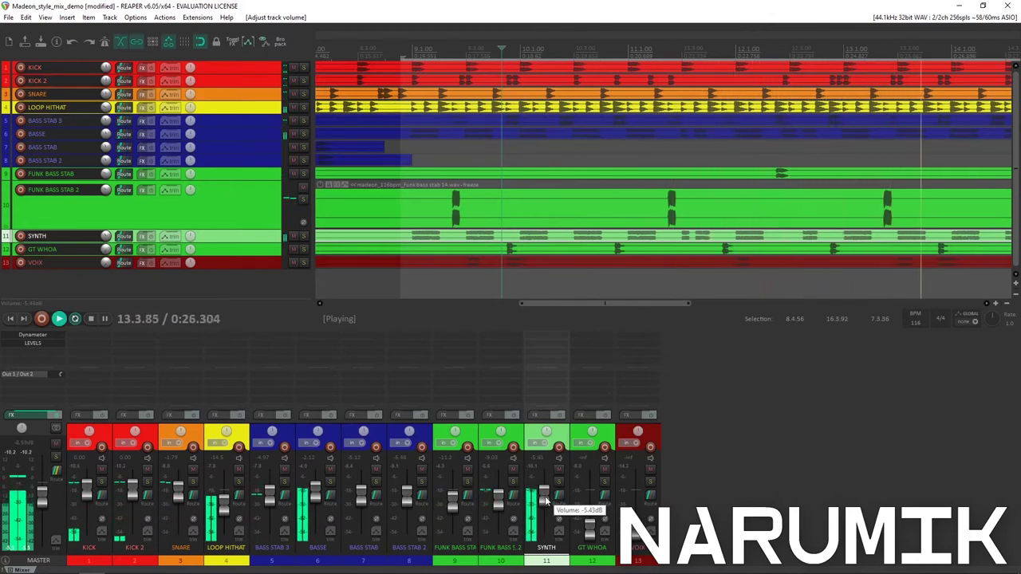
{"action": "key", "text": "space"}
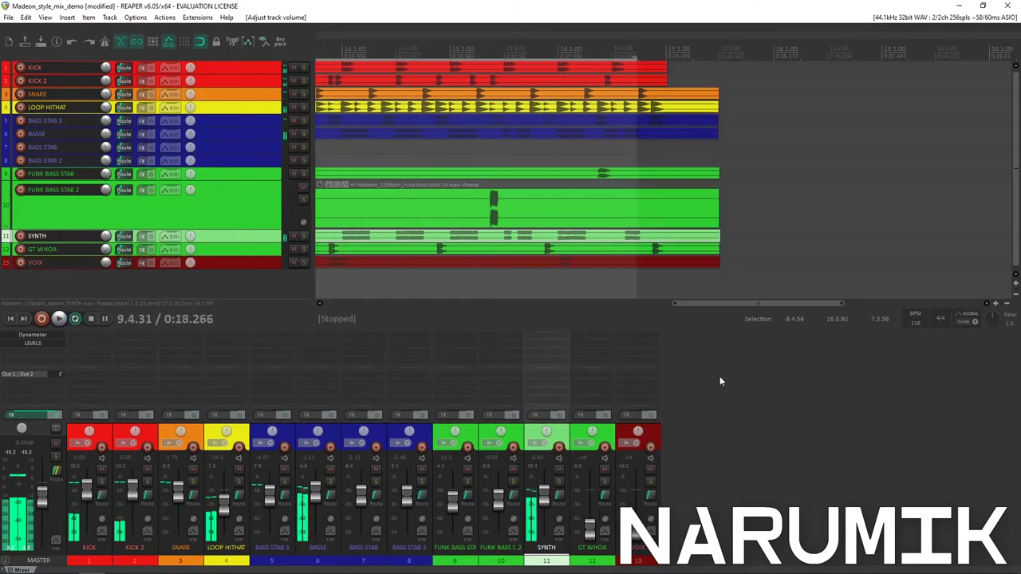
- Enlarge the GT WHOA track and raise its volume to -12.72 dB while playing from 9.4.39
{"action": "scroll", "coordinate": [606, 212], "scroll_direction": "down", "scroll_amount": 3}
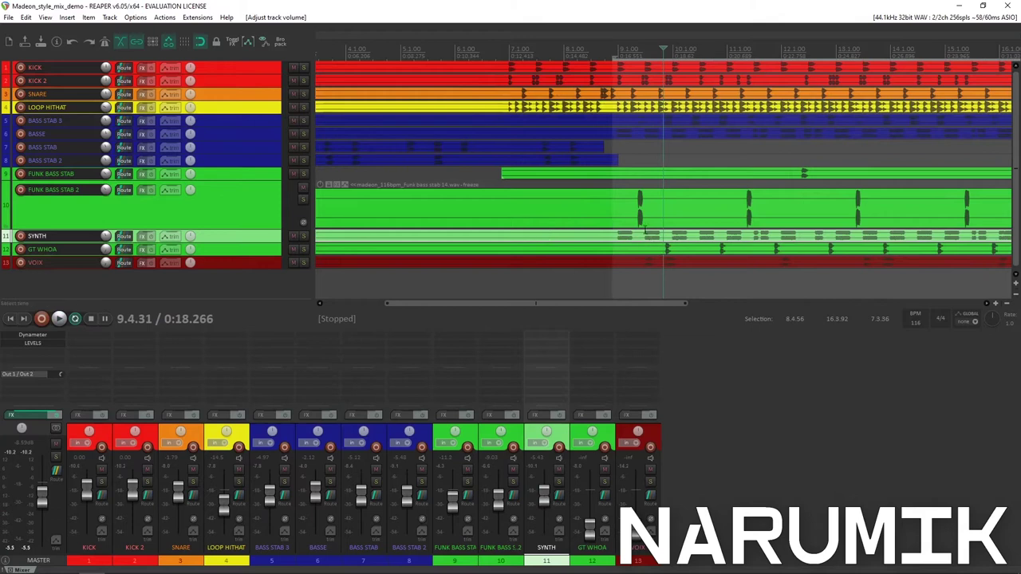
{"action": "left_click", "coordinate": [640, 238]}
{"action": "left_click", "coordinate": [255, 254]}
{"action": "mouse_move", "coordinate": [250, 253]}
{"action": "left_mouse_down"}
{"action": "mouse_move", "coordinate": [253, 295]}
{"action": "mouse_move", "coordinate": [255, 262]}
{"action": "left_mouse_up"}
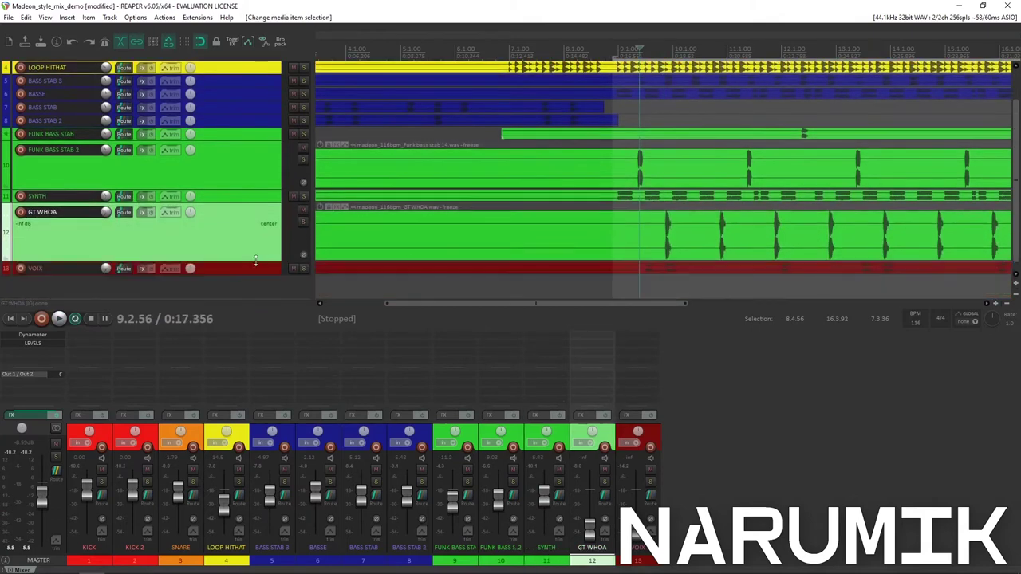
{"action": "left_click", "coordinate": [664, 247]}
{"action": "scroll", "coordinate": [663, 247], "scroll_direction": "up", "scroll_amount": 5}
{"action": "left_click_drag", "start_coordinate": [587, 525], "coordinate": [594, 508]}
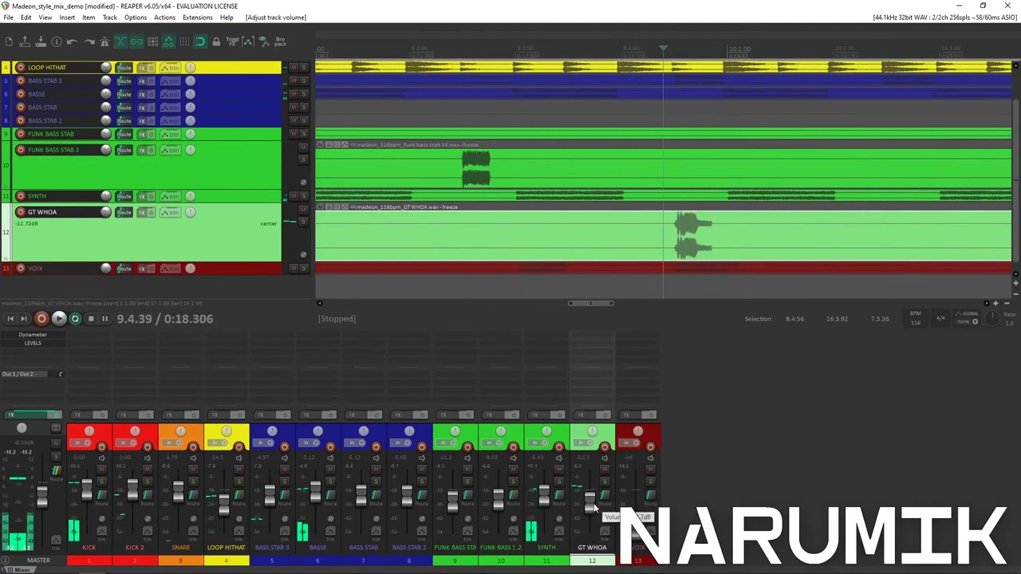
{"action": "key", "text": "space"}
{"action": "scroll", "coordinate": [707, 230], "scroll_direction": "down", "scroll_amount": 5}
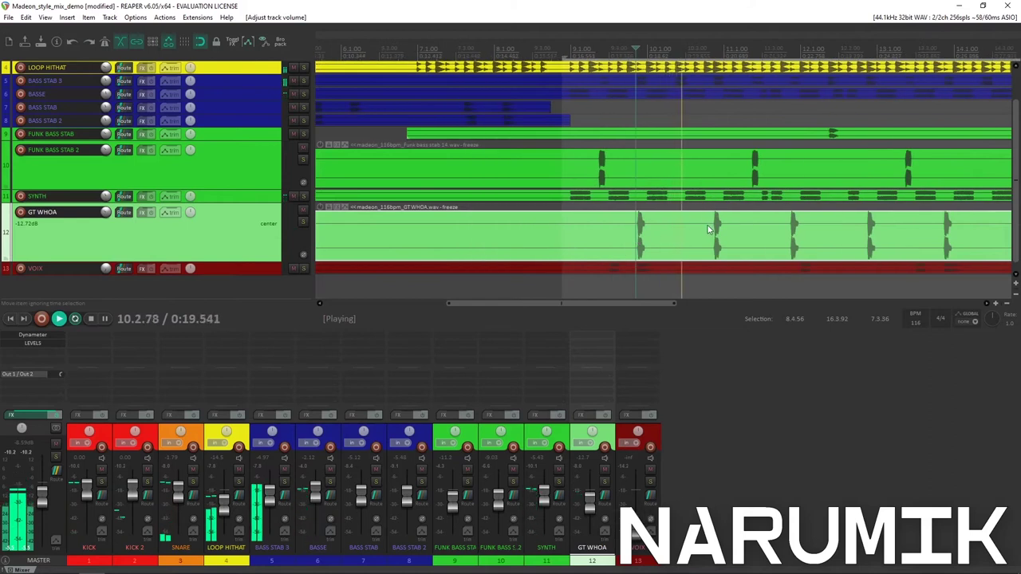
{"action": "key", "text": "space"}
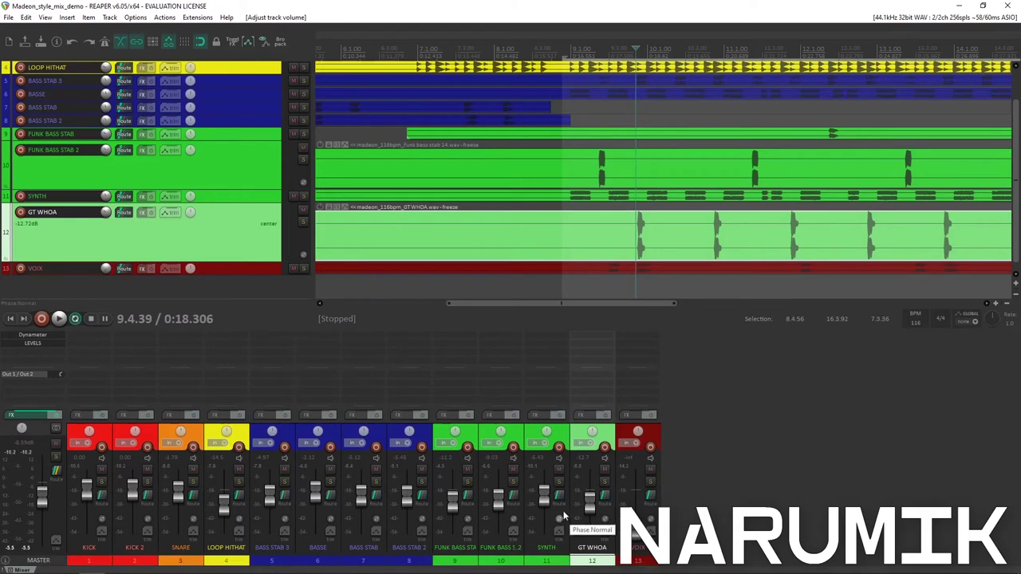
- Replay the GT WHOA hits in the mix from 9.4.93 and from 10.4.38 to judge their level
{"action": "scroll", "coordinate": [652, 261], "scroll_direction": "up", "scroll_amount": 3}
{"action": "left_click", "coordinate": [619, 252]}
{"action": "key", "text": "space"}
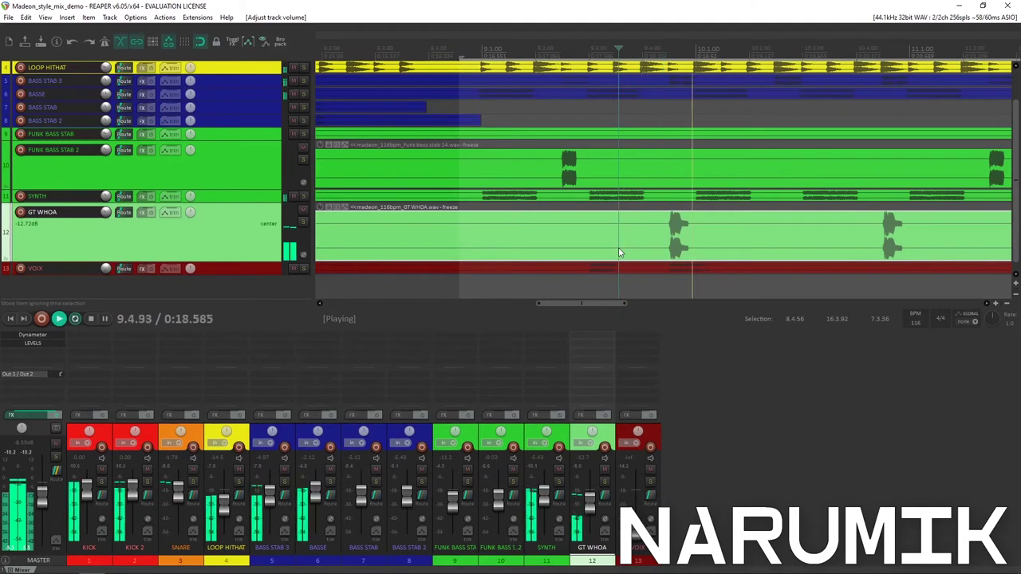
{"action": "key", "text": "space"}
{"action": "scroll", "coordinate": [725, 238], "scroll_direction": "down", "scroll_amount": 3}
{"action": "scroll", "coordinate": [726, 237], "scroll_direction": "down", "scroll_amount": 2}
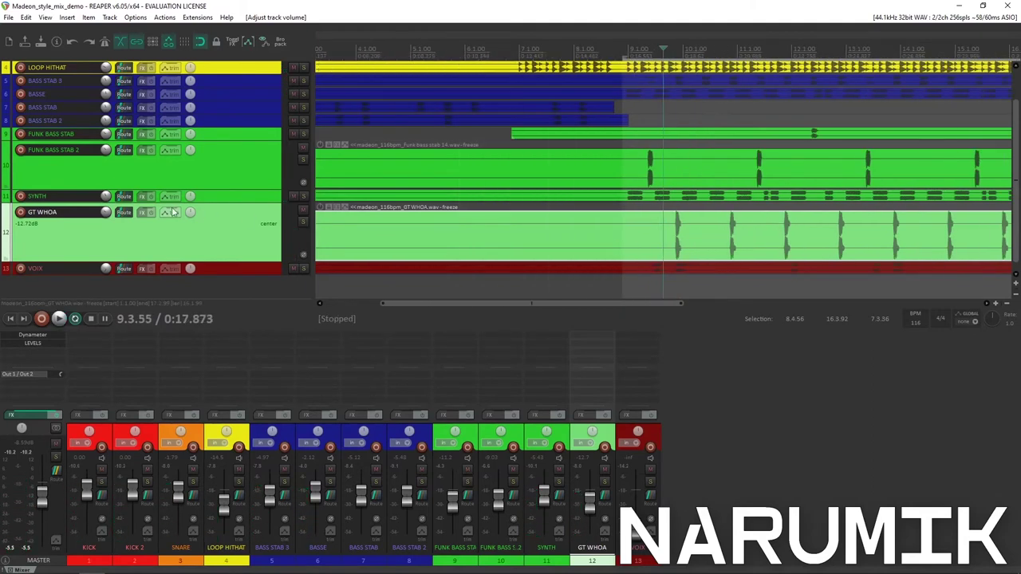
{"action": "left_click", "coordinate": [729, 245]}
{"action": "scroll", "coordinate": [726, 241], "scroll_direction": "up", "scroll_amount": 4}
{"action": "key", "text": "space"}
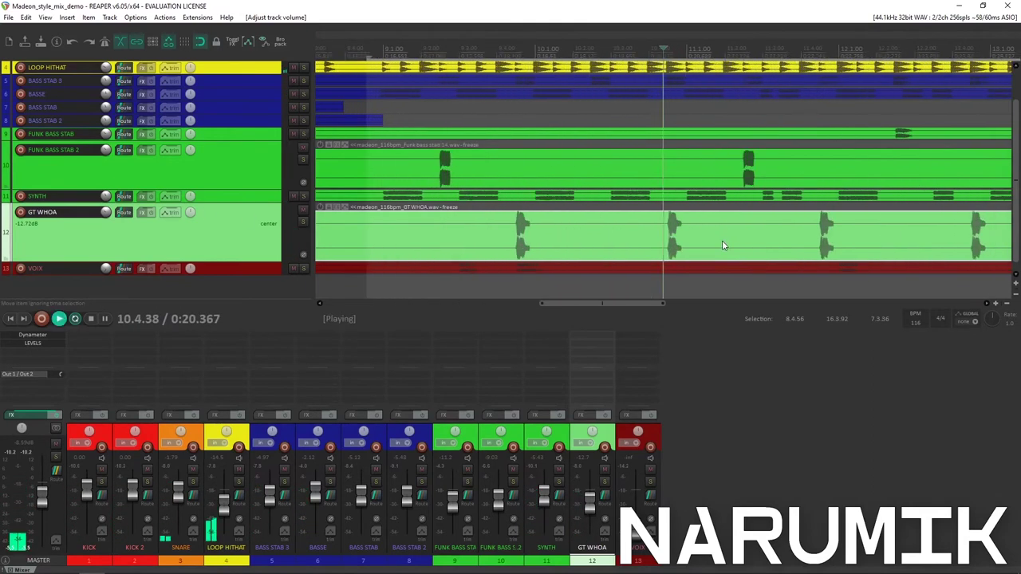
{"action": "key", "text": "space"}
- Try a louder GT WHOA level, lower the track to -15.15 dB and replay from 10.4.38 to compare
{"action": "left_click_drag", "start_coordinate": [590, 507], "coordinate": [593, 500]}
{"action": "key", "text": "space"}
{"action": "scroll", "coordinate": [592, 503], "scroll_direction": "up", "scroll_amount": 2}
{"action": "key", "text": "space"}
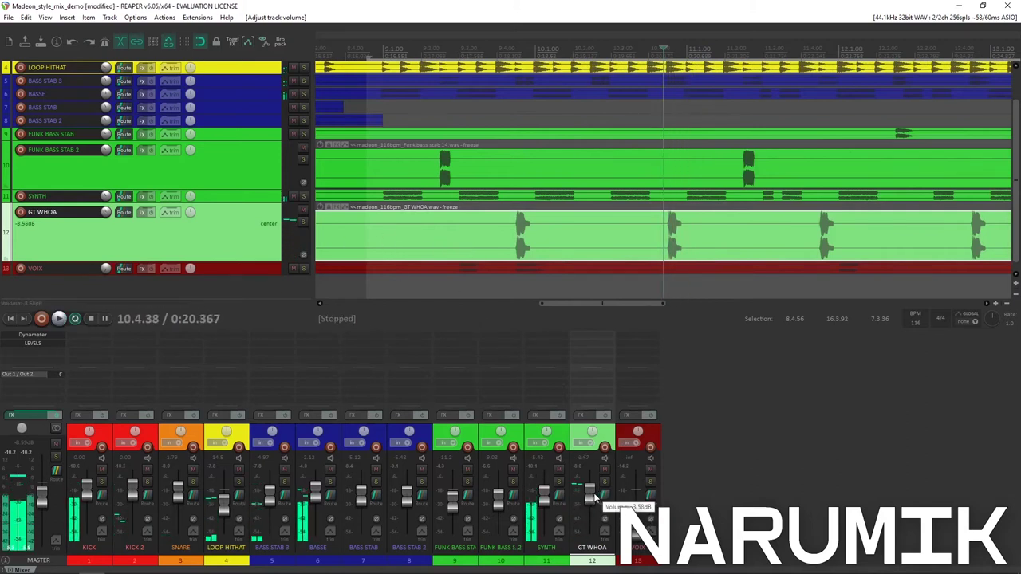
{"action": "scroll", "coordinate": [590, 498], "scroll_direction": "down", "scroll_amount": 5}
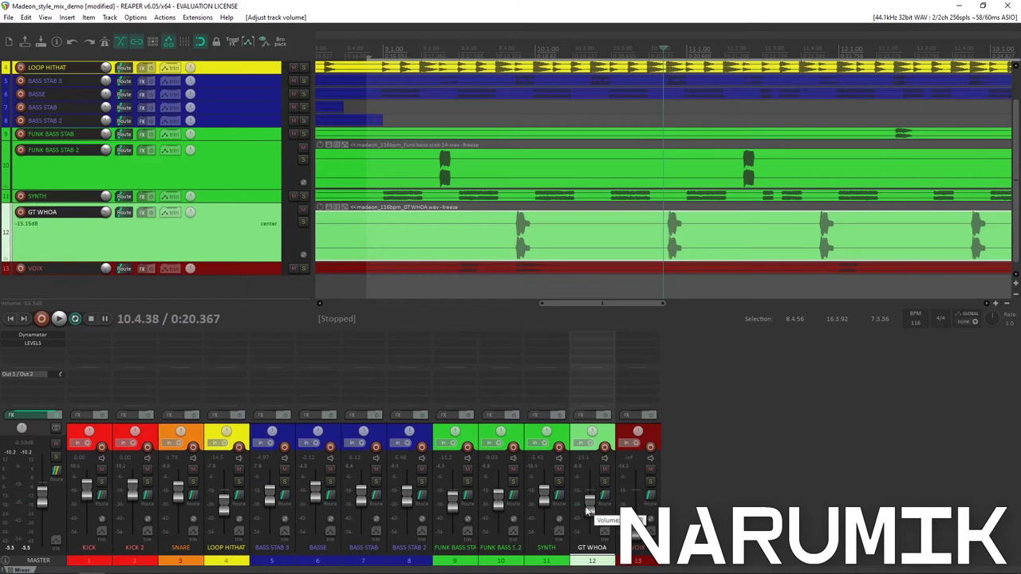
{"action": "key", "text": "space"}
{"action": "scroll", "coordinate": [586, 232], "scroll_direction": "down", "scroll_amount": 3}
{"action": "key", "text": "space"}
{"action": "key", "text": "space"}
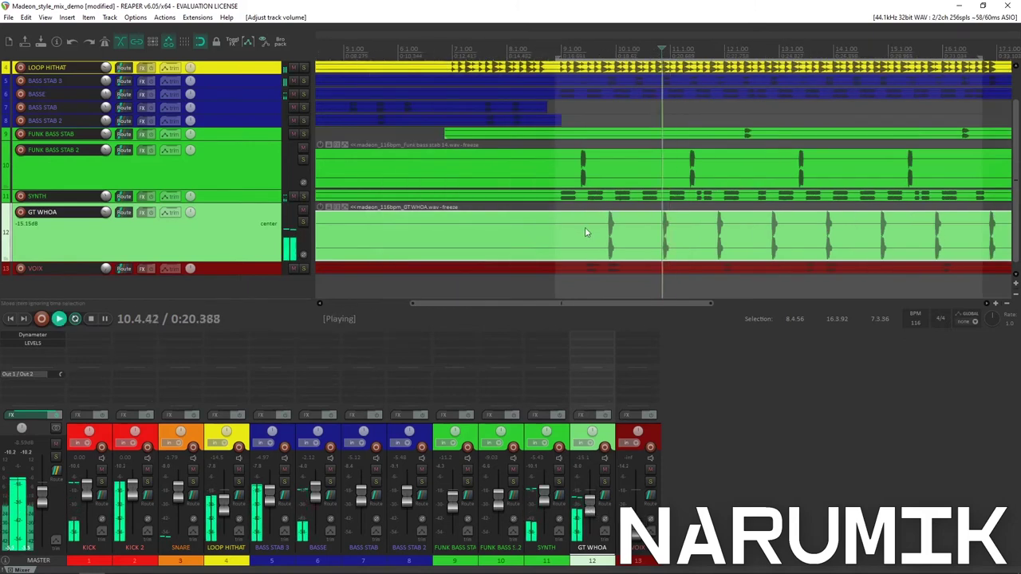
- Place the play cursor at 9.3.30 and set the GT WHOA track's volume to -13.39 dB, checking it with a replay
{"action": "left_click", "coordinate": [592, 229]}
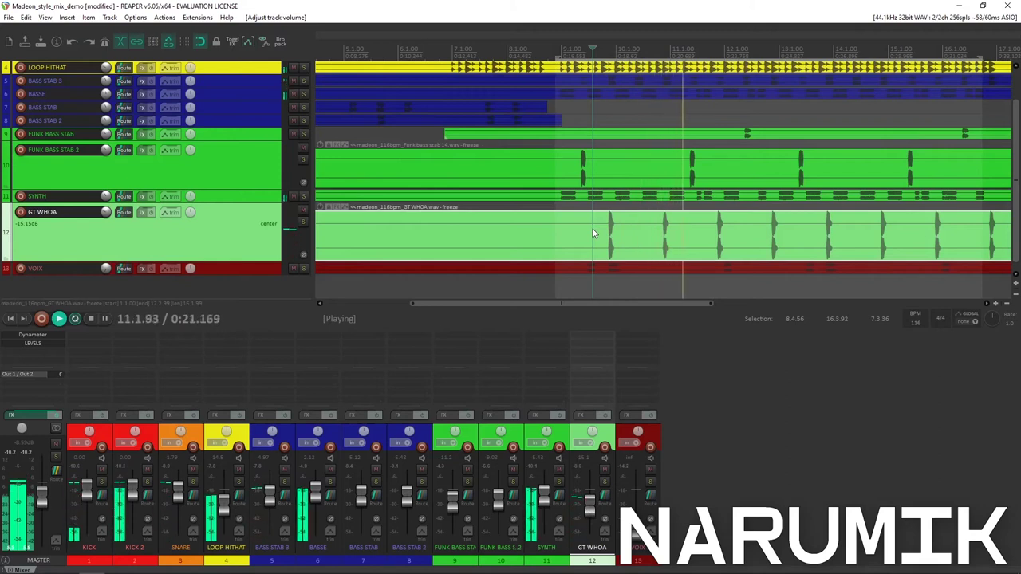
{"action": "left_click_drag", "start_coordinate": [590, 504], "coordinate": [589, 500]}
{"action": "key", "text": "space"}
{"action": "key", "text": "space"}
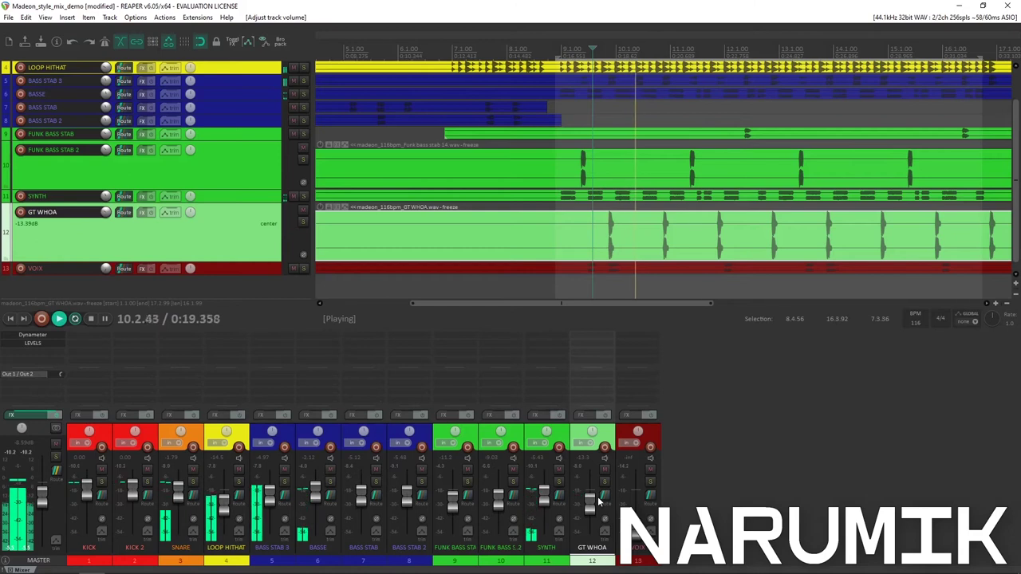
{"action": "key", "text": "space"}
- Select the VOIX item at 9.2.83 and raise the VOIX track's volume to about 0 dB during playback
{"action": "scroll", "coordinate": [544, 262], "scroll_direction": "up", "scroll_amount": 2}
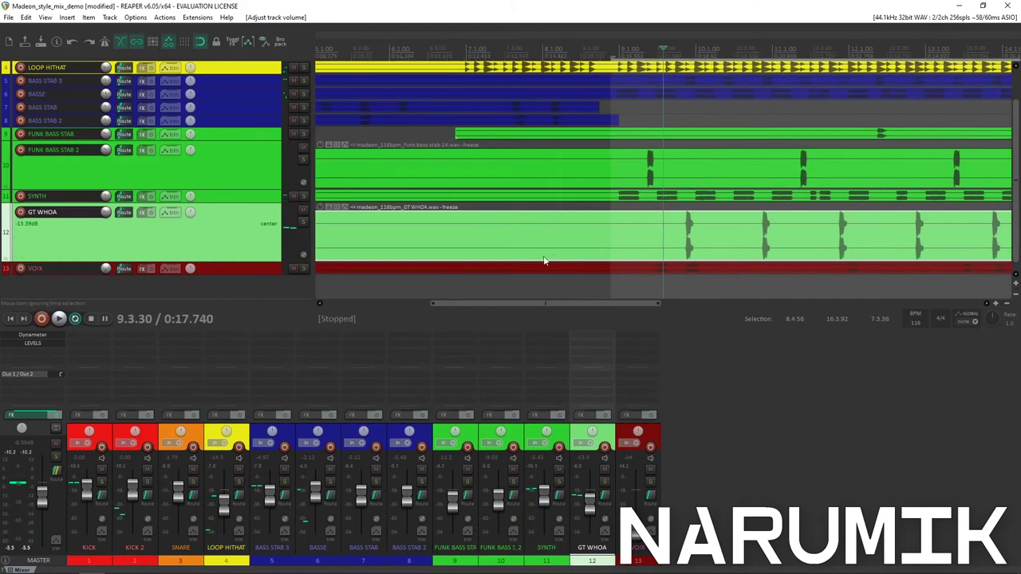
{"action": "left_click", "coordinate": [654, 270]}
{"action": "scroll", "coordinate": [653, 270], "scroll_direction": "up", "scroll_amount": 3}
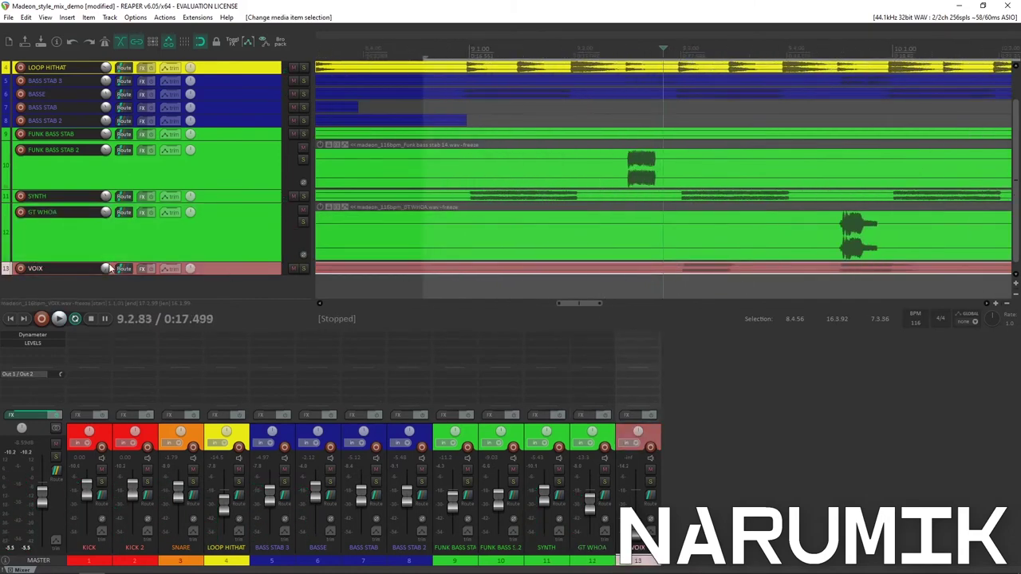
{"action": "key", "text": "space"}
{"action": "left_click_drag", "start_coordinate": [638, 534], "coordinate": [638, 496]}
{"action": "key", "text": "space"}
{"action": "key", "text": "space"}
{"action": "key", "text": "space"}
{"action": "key", "text": "space"}
{"action": "key", "text": "space"}
{"action": "key", "text": "space"}
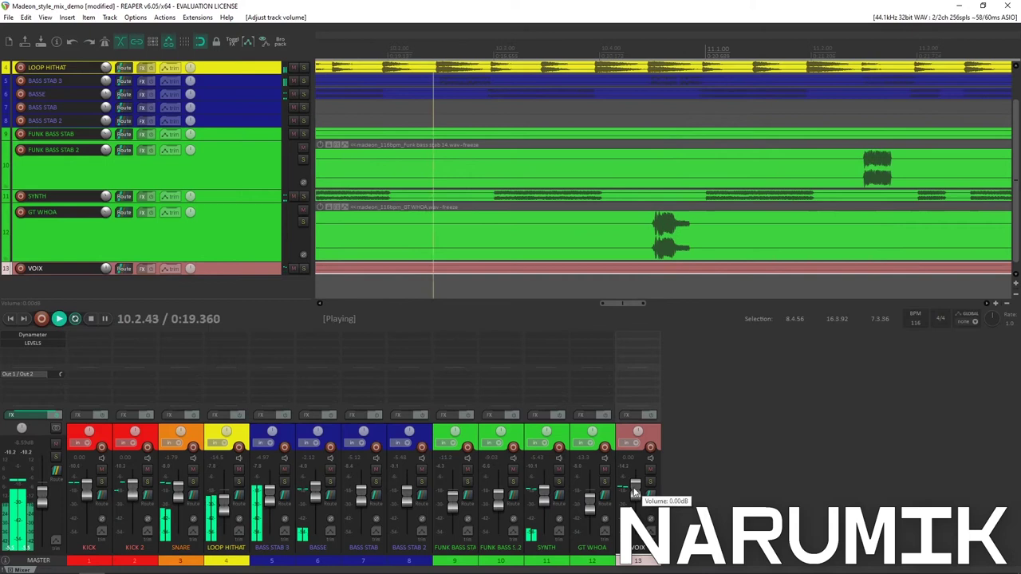
- Enlarge the VOIX track and lower its volume to -7.56 dB, checking the level with short replays
{"action": "scroll", "coordinate": [650, 267], "scroll_direction": "down", "scroll_amount": 5}
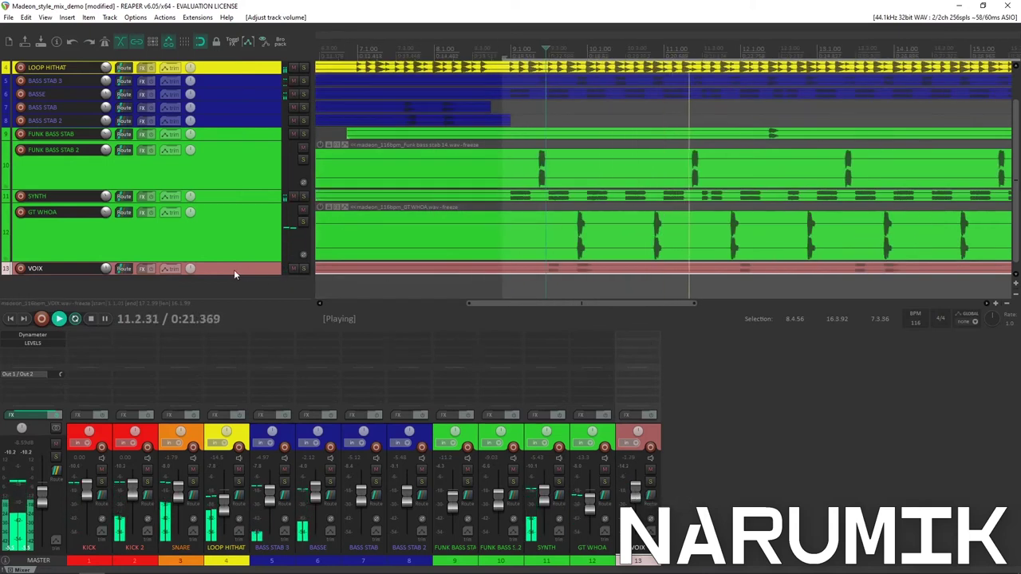
{"action": "left_click_drag", "start_coordinate": [221, 275], "coordinate": [221, 292]}
{"action": "left_click", "coordinate": [724, 289]}
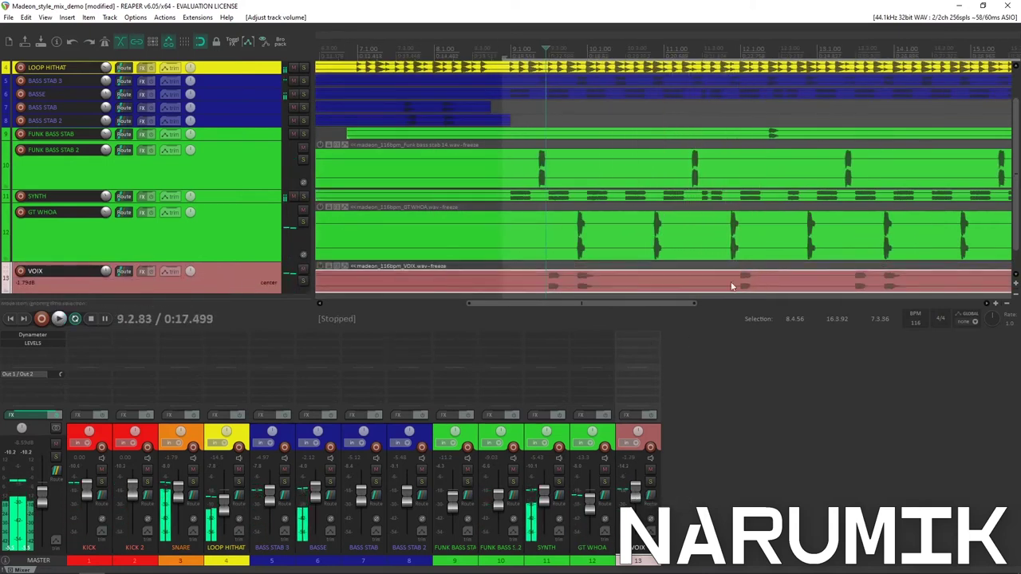
{"action": "key", "text": "space"}
{"action": "key", "text": "space"}
{"action": "key", "text": "space"}
{"action": "left_click_drag", "start_coordinate": [637, 491], "coordinate": [640, 500]}
{"action": "key", "text": "space"}
- Audition the VOIX level in the mix near its last phrase and again from 9.2.38
{"action": "left_click", "coordinate": [840, 278]}
{"action": "scroll", "coordinate": [840, 277], "scroll_direction": "down", "scroll_amount": 2}
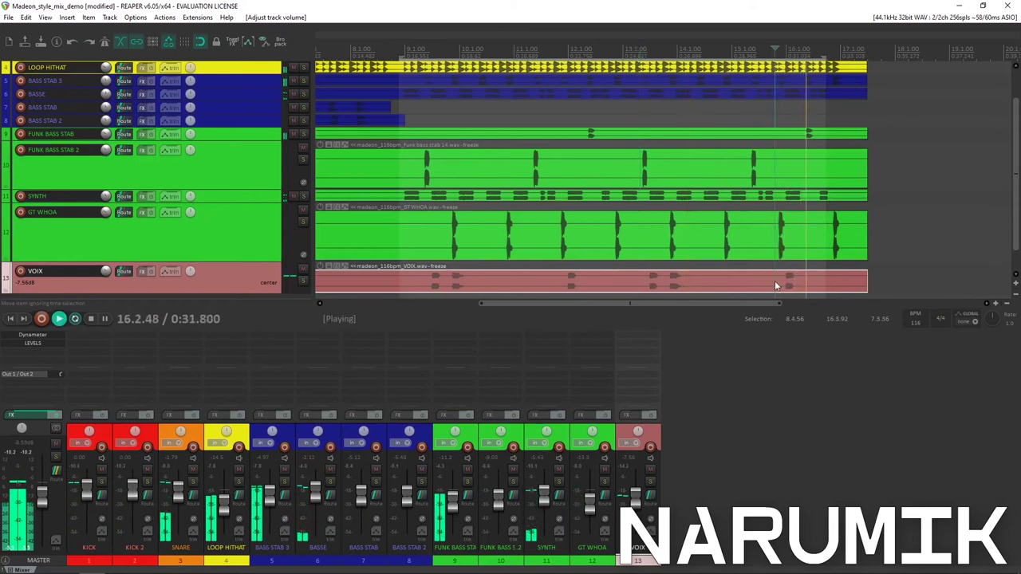
{"action": "scroll", "coordinate": [774, 281], "scroll_direction": "down", "scroll_amount": 2}
{"action": "key", "text": "space"}
{"action": "left_click", "coordinate": [639, 284]}
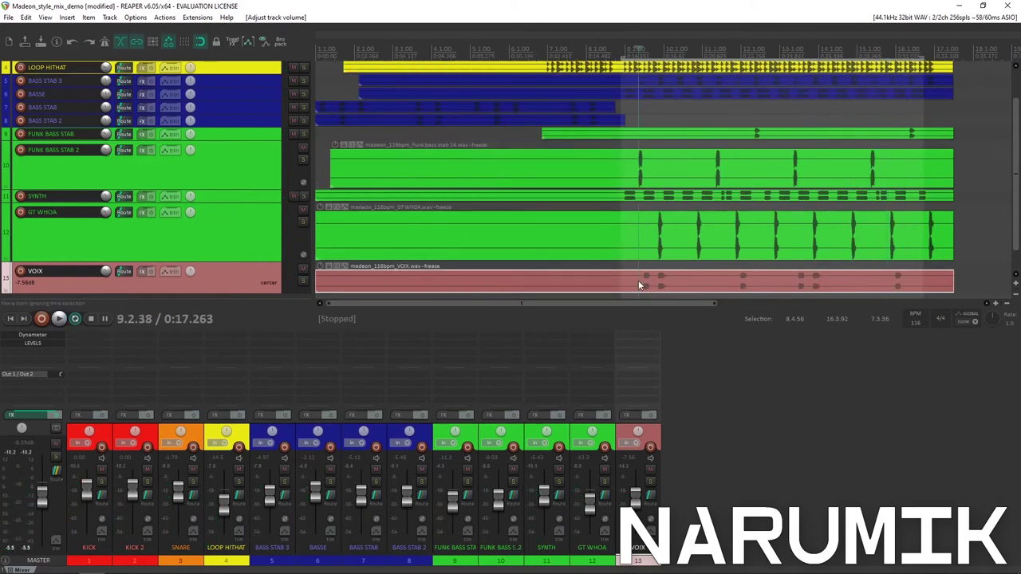
{"action": "key", "text": "space"}
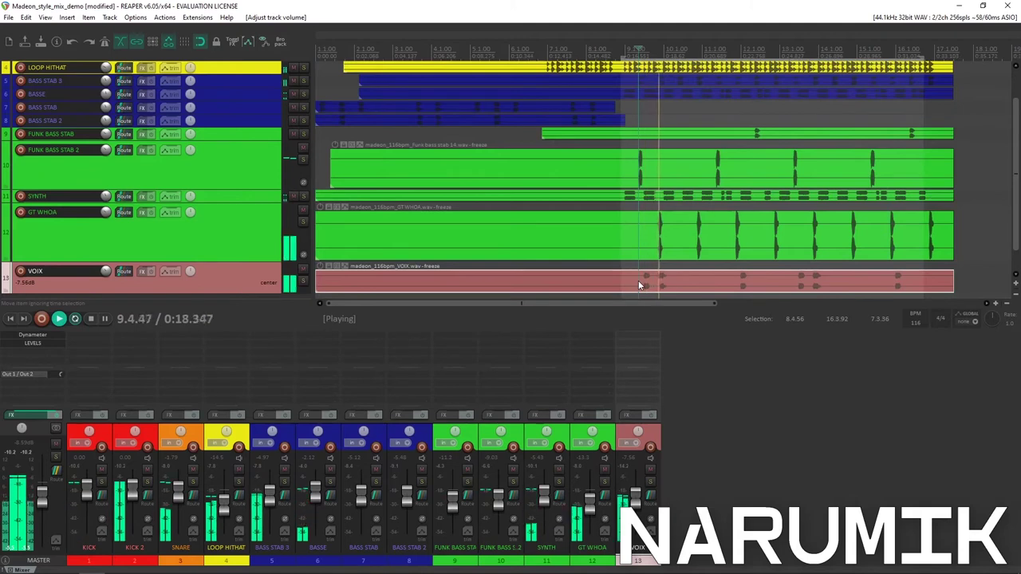
{"action": "key", "text": "space"}
- Save the project and shrink all tracks to a uniform compact height
{"action": "key", "text": "ctrl+s"}
{"action": "scroll", "coordinate": [639, 281], "scroll_direction": "up", "scroll_amount": 2}
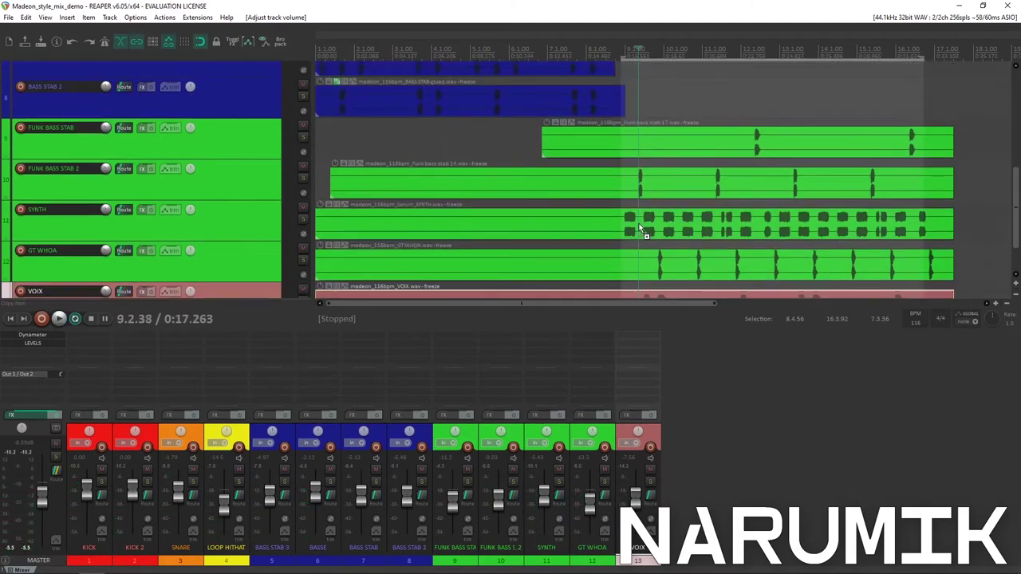
{"action": "scroll", "coordinate": [639, 229], "scroll_direction": "down", "scroll_amount": 4}
{"action": "scroll", "coordinate": [639, 229], "scroll_direction": "down", "scroll_amount": 3}
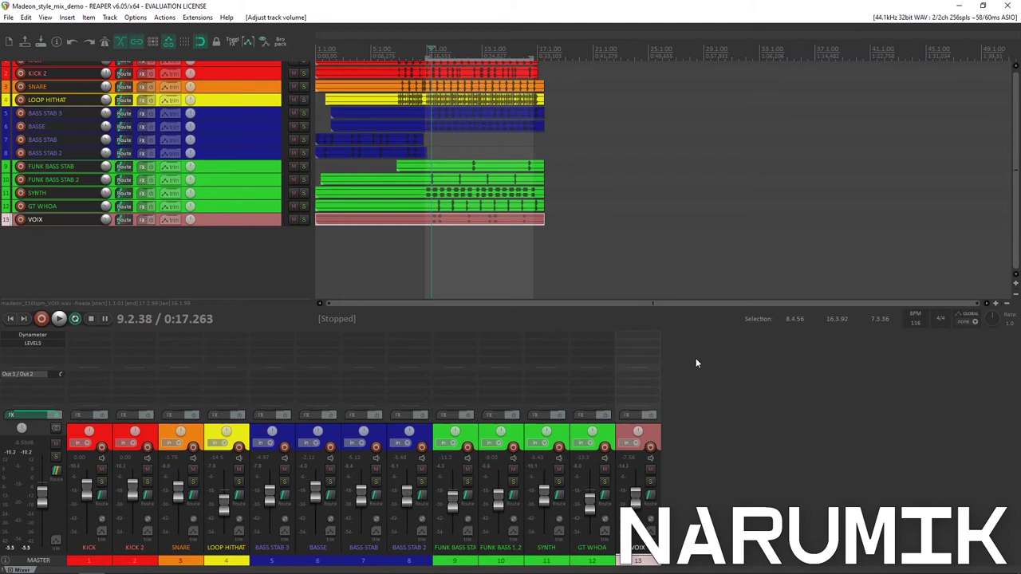
- Examine the LEVELS meter plug-in on the master track and close it
{"action": "left_click", "coordinate": [35, 339]}
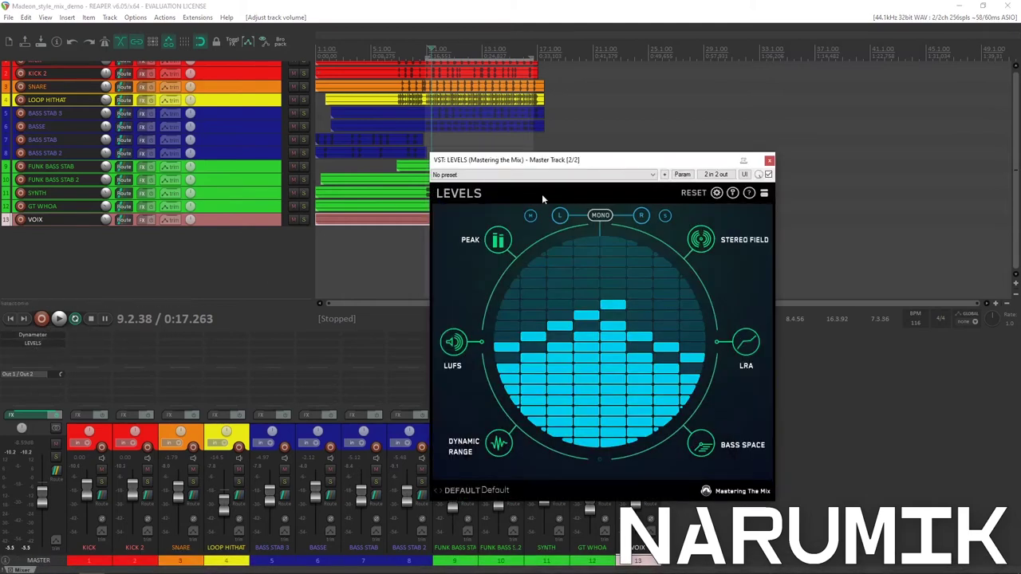
{"action": "left_click", "coordinate": [769, 161]}
- Place the play cursor at 7.1.55 and select the KICK, KICK 2 and SNARE tracks
{"action": "scroll", "coordinate": [417, 80], "scroll_direction": "up", "scroll_amount": 3}
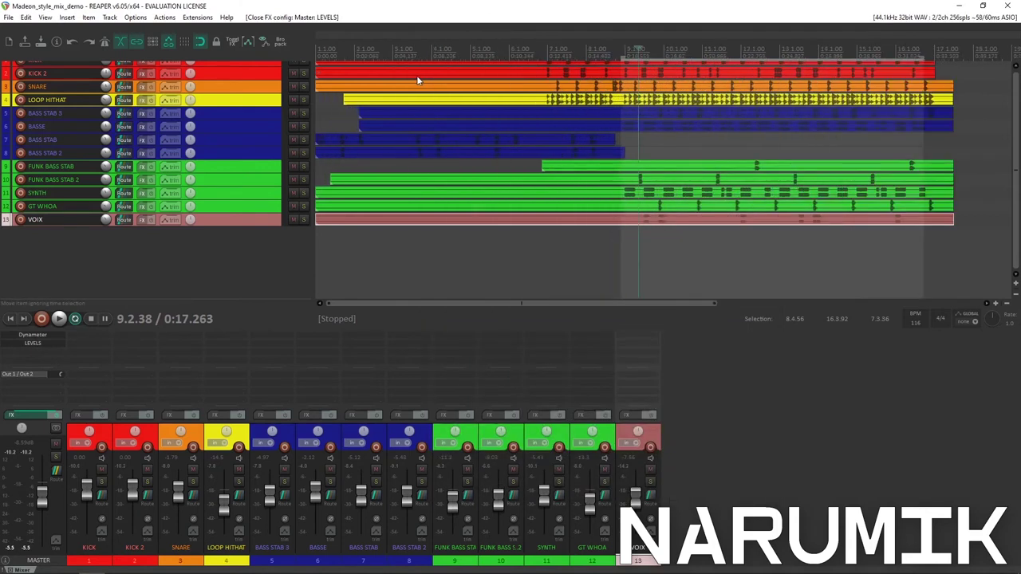
{"action": "scroll", "coordinate": [417, 80], "scroll_direction": "down", "scroll_amount": 2}
{"action": "left_click", "coordinate": [435, 49]}
{"action": "scroll", "coordinate": [715, 162], "scroll_direction": "up", "scroll_amount": 3}
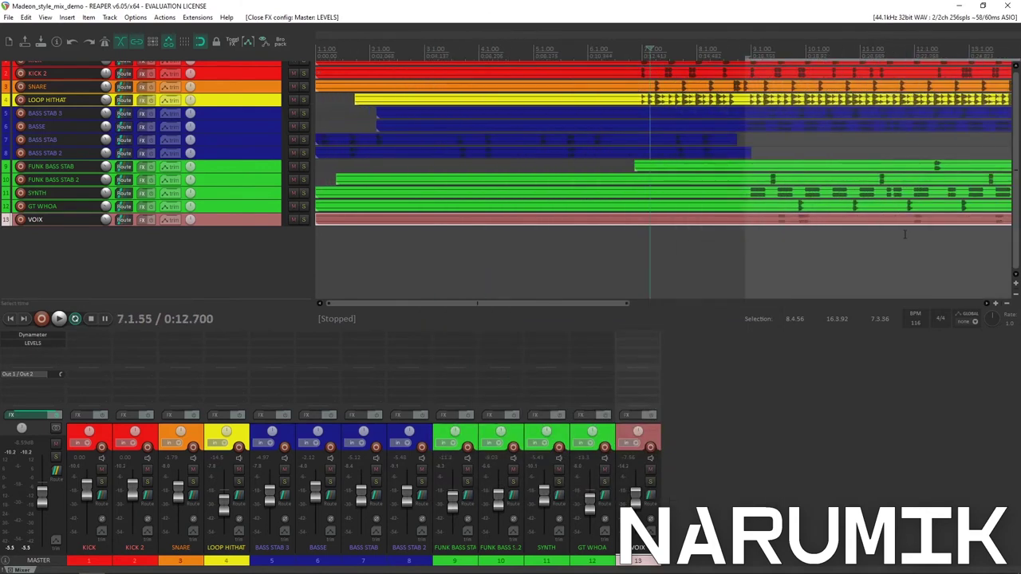
{"action": "scroll", "coordinate": [774, 135], "scroll_direction": "up", "scroll_amount": 1}
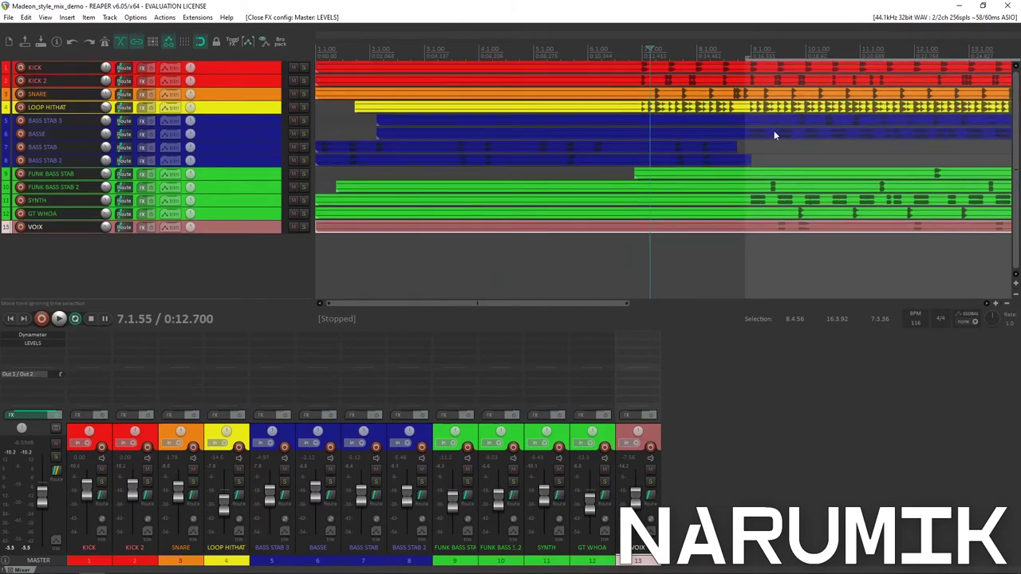
{"action": "left_click", "coordinate": [253, 69]}
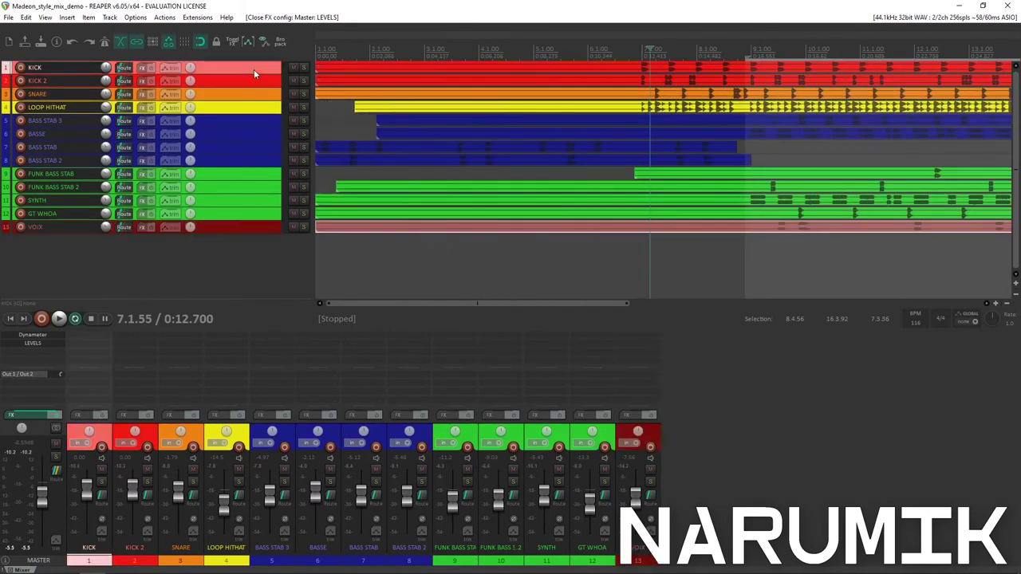
{"action": "left_click", "coordinate": [235, 92], "text": "shift"}
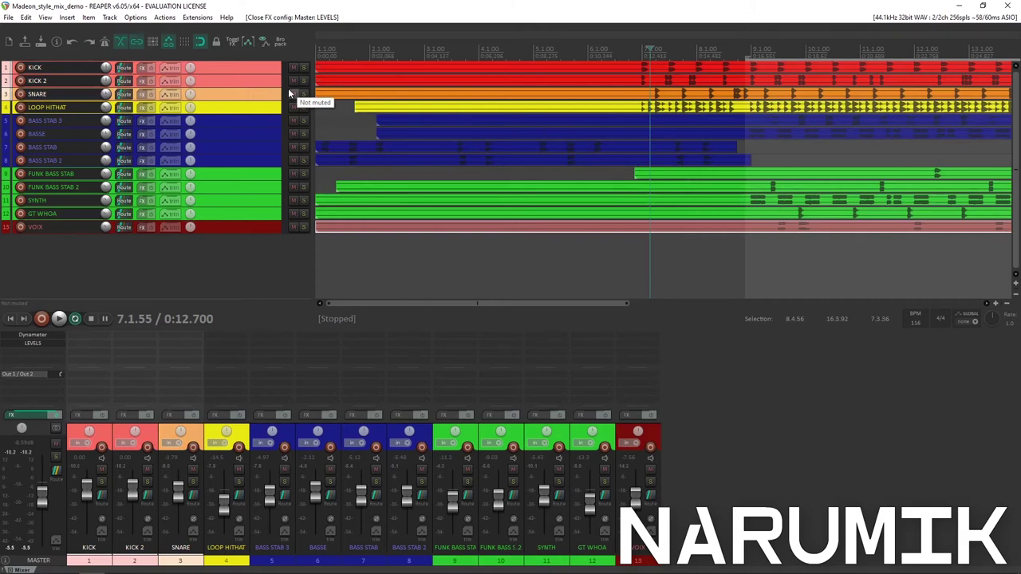
- Place the play cursor at 6.4.61 and mute the KICK, KICK 2 and SNARE tracks together
{"action": "left_click", "coordinate": [636, 51]}
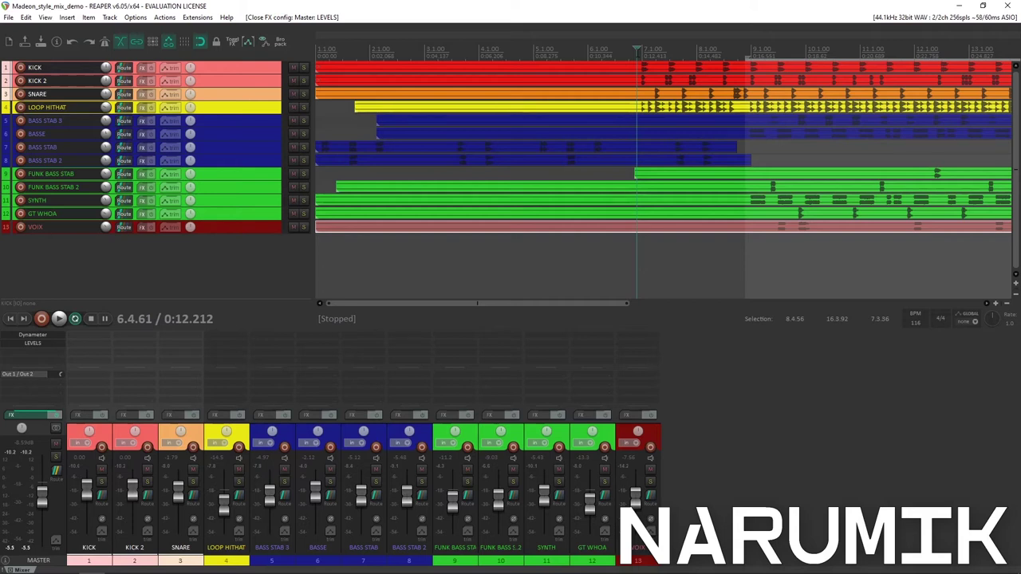
{"action": "scroll", "coordinate": [623, 154], "scroll_direction": "down", "scroll_amount": 3}
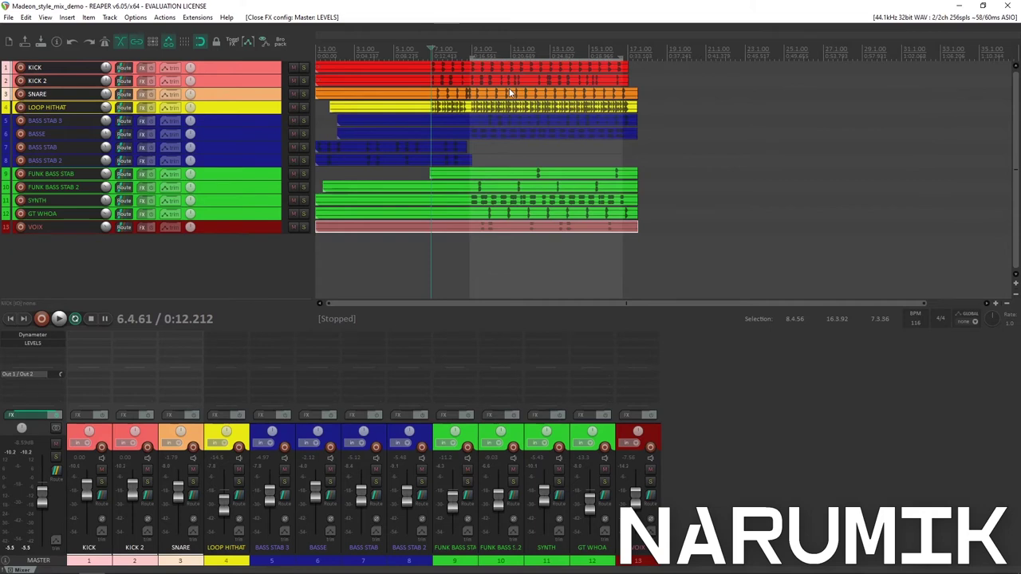
{"action": "scroll", "coordinate": [511, 125], "scroll_direction": "up", "scroll_amount": 3}
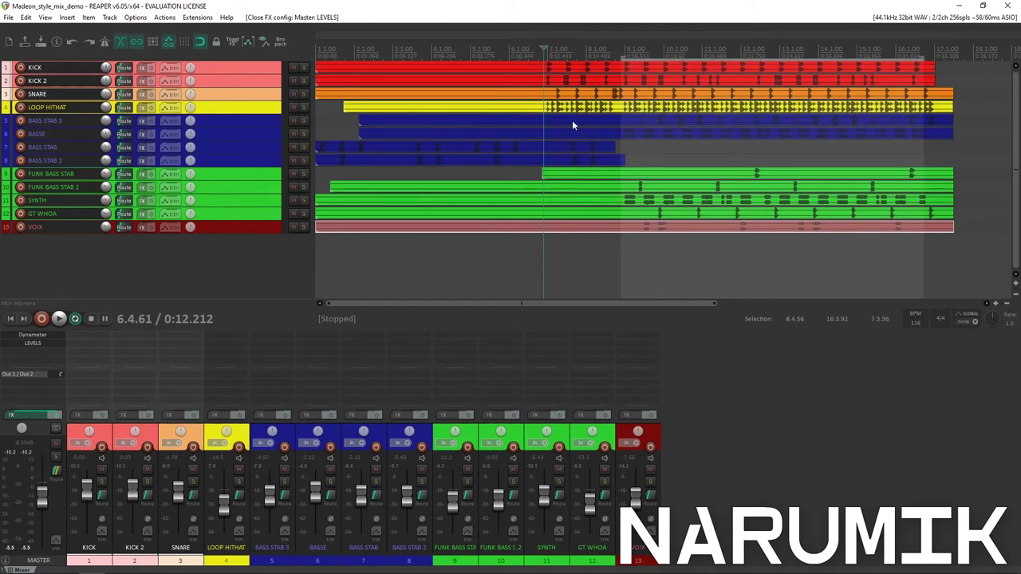
{"action": "left_click", "coordinate": [246, 97]}
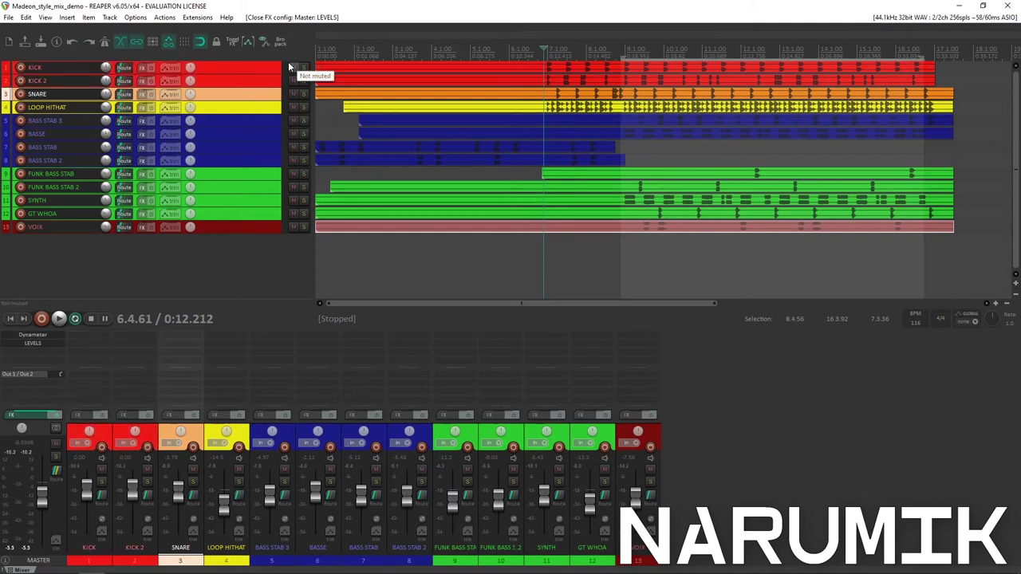
{"action": "left_click", "coordinate": [243, 63], "text": "shift"}
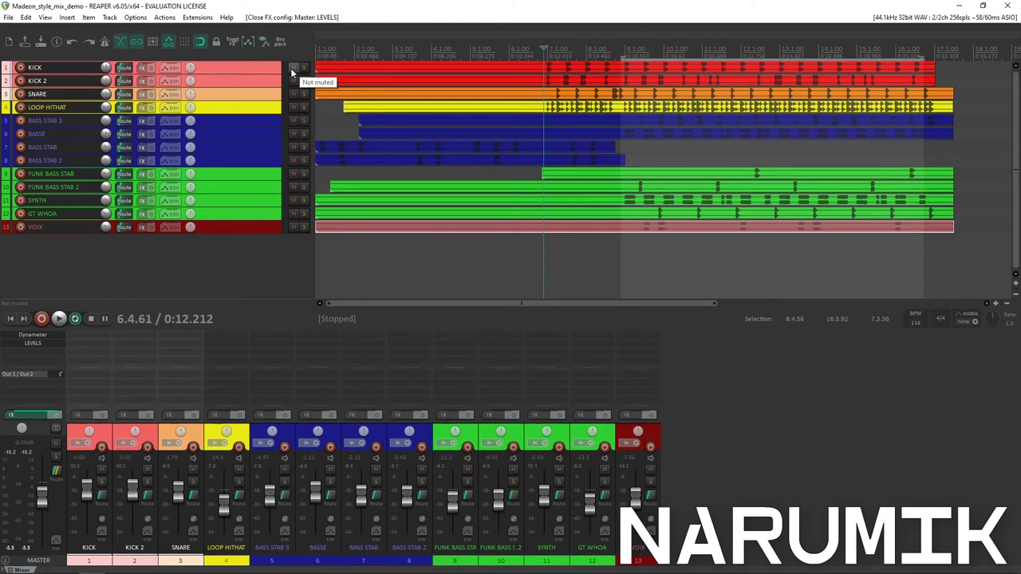
{"action": "left_click", "coordinate": [251, 67]}
{"action": "left_click", "coordinate": [273, 95], "text": "shift"}
{"action": "left_click", "coordinate": [294, 94]}
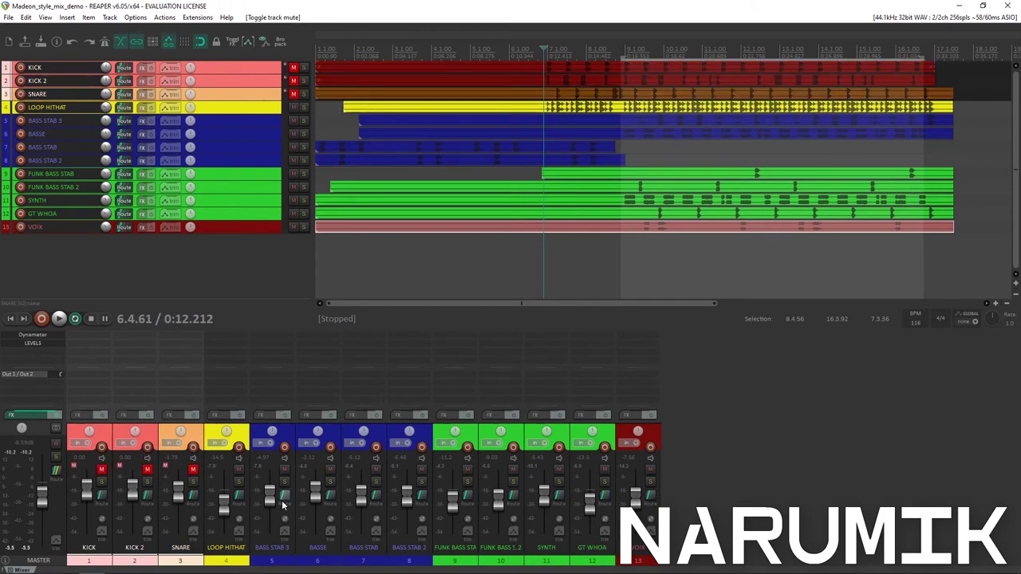
- Audition the mix without the three muted drum tracks, soloing BASSE briefly during playback and unsoloing it again
{"action": "key", "text": "space"}
{"action": "scroll", "coordinate": [618, 55], "scroll_direction": "up", "scroll_amount": 4}
{"action": "scroll", "coordinate": [618, 56], "scroll_direction": "down", "scroll_amount": 2}
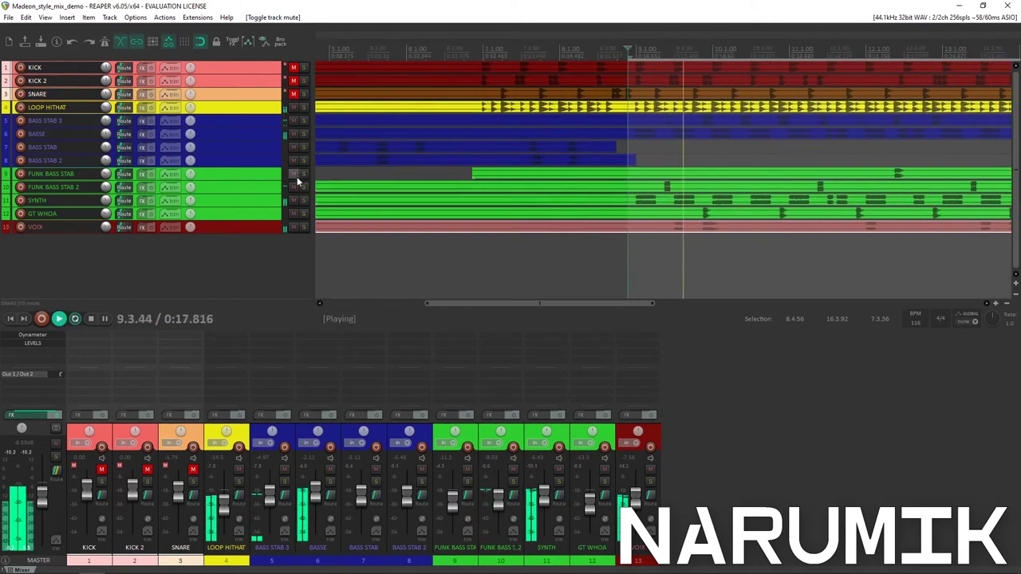
{"action": "left_click", "coordinate": [302, 135]}
{"action": "left_click", "coordinate": [302, 135]}
{"action": "left_click", "coordinate": [302, 135]}
{"action": "key", "text": "space"}
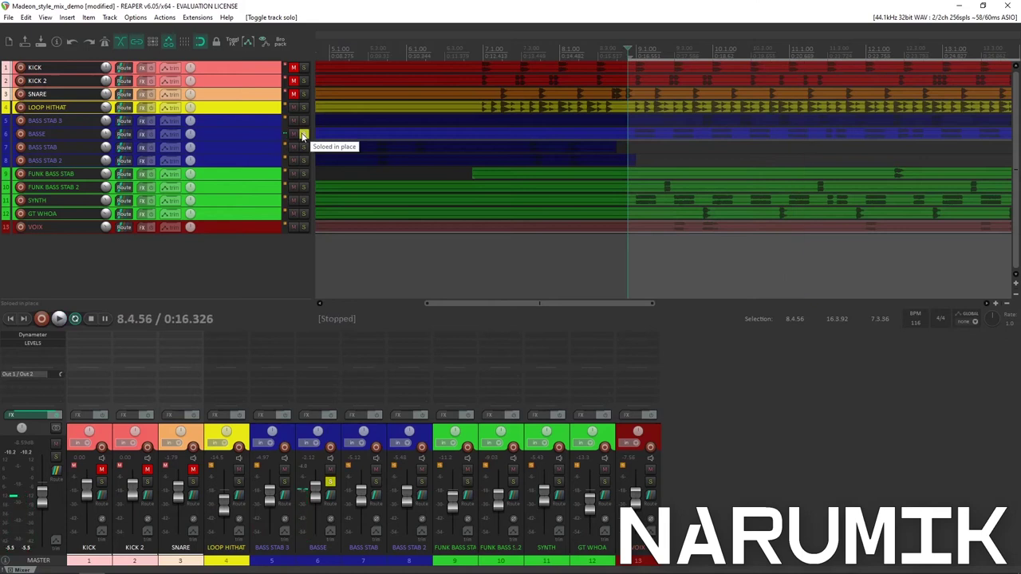
{"action": "left_click", "coordinate": [302, 135]}
- Audition the mix with BASSE temporarily muted and then unmute that track
{"action": "left_click", "coordinate": [292, 134]}
{"action": "key", "text": "space"}
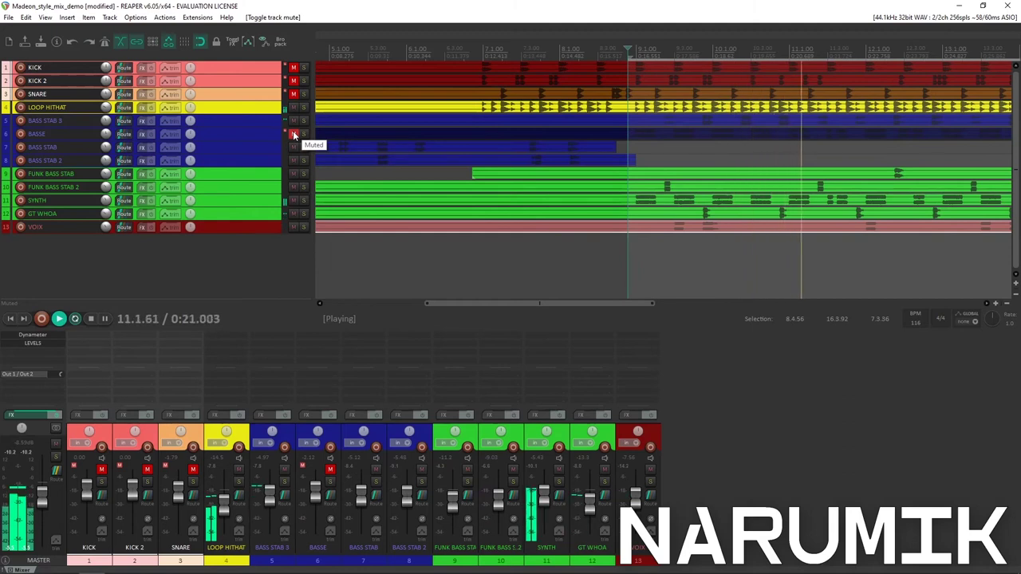
{"action": "key", "text": "space"}
{"action": "left_click", "coordinate": [294, 133]}
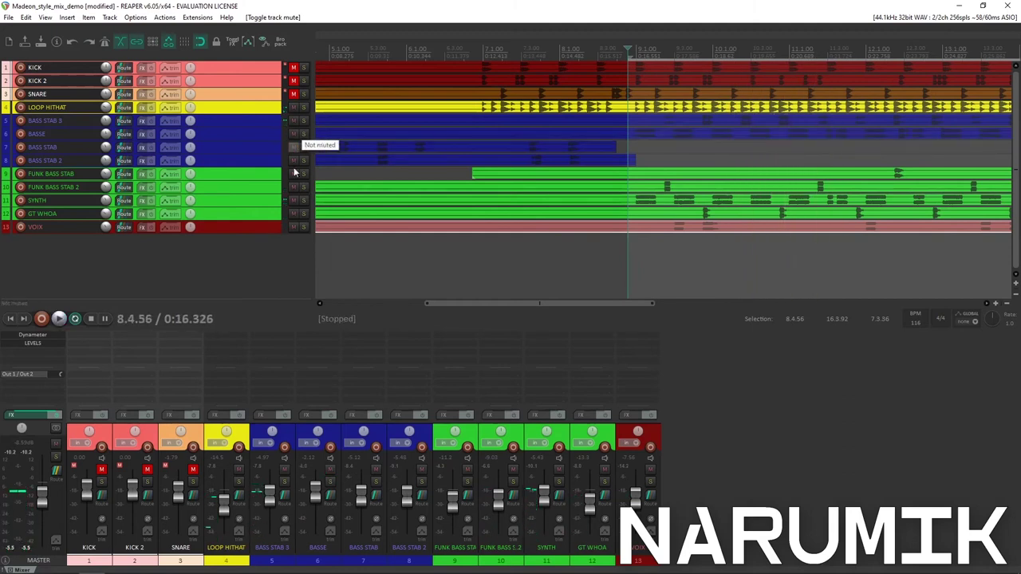
- Enlarge the SYNTH and BASSE tracks and compare their waveforms around bar 9
{"action": "left_click", "coordinate": [252, 201]}
{"action": "left_click_drag", "start_coordinate": [237, 207], "coordinate": [246, 254]}
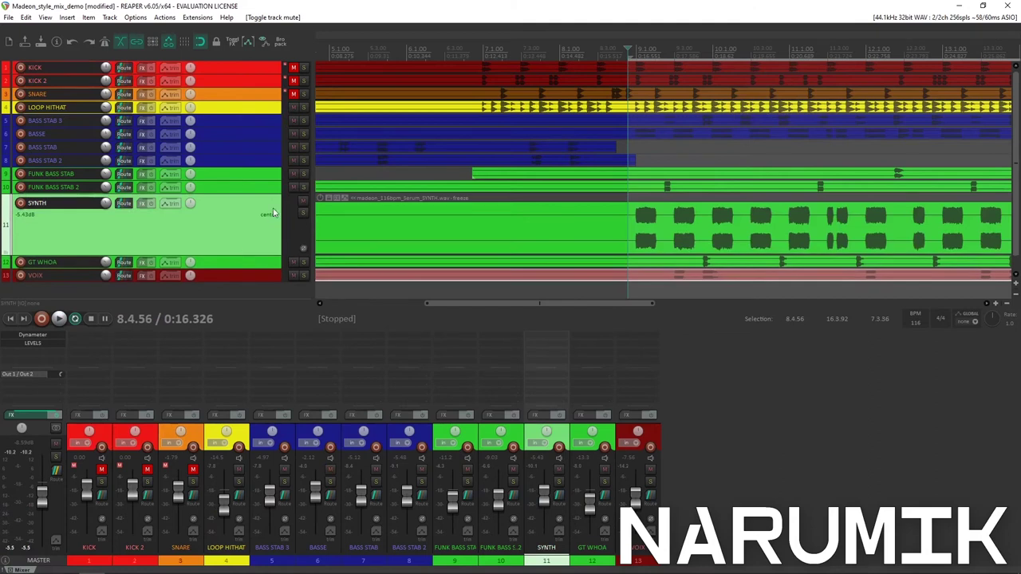
{"action": "left_click_drag", "start_coordinate": [235, 139], "coordinate": [224, 169]}
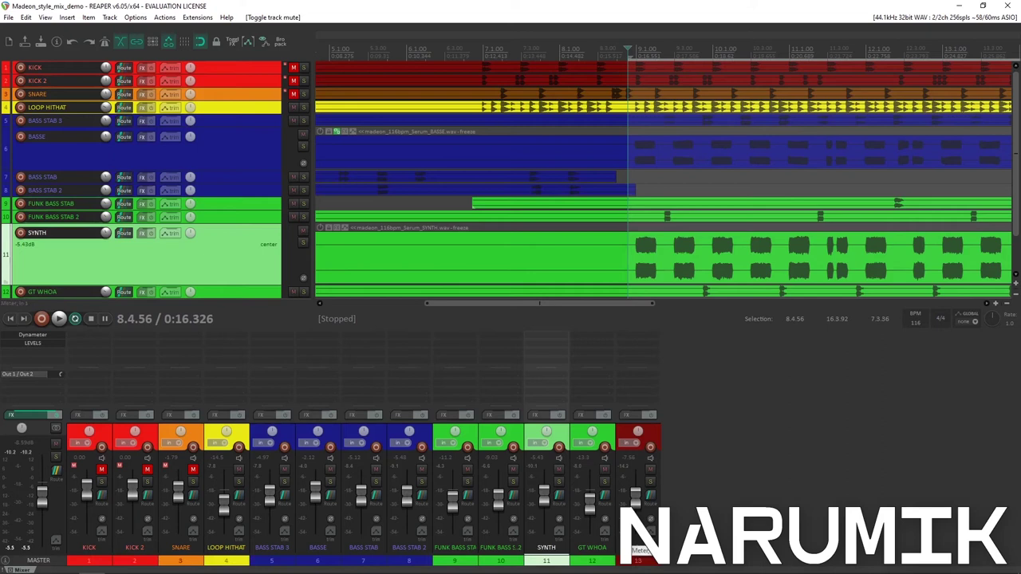
{"action": "mouse_move", "coordinate": [584, 572]}
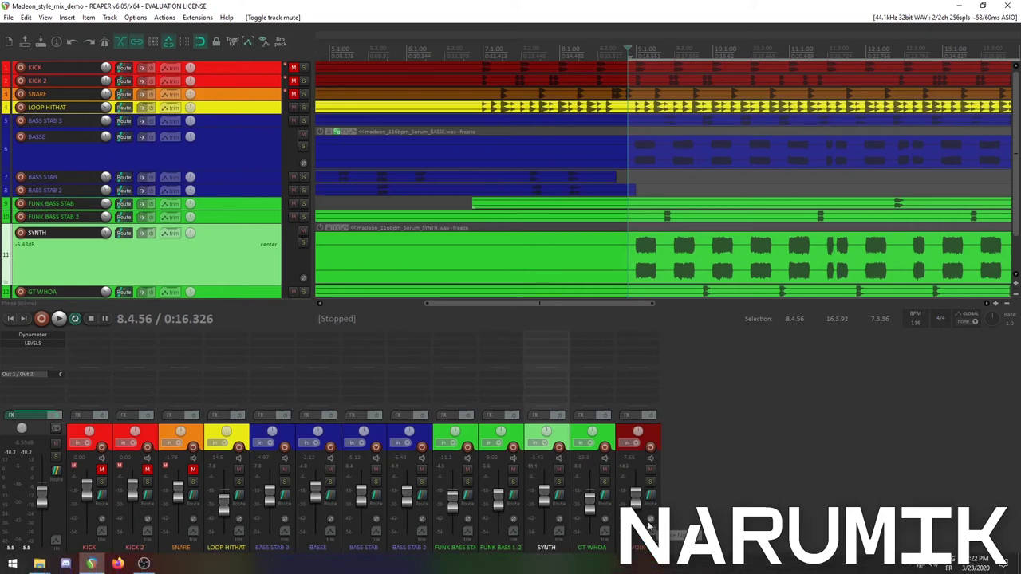
{"action": "left_click_drag", "start_coordinate": [618, 331], "coordinate": [616, 328]}
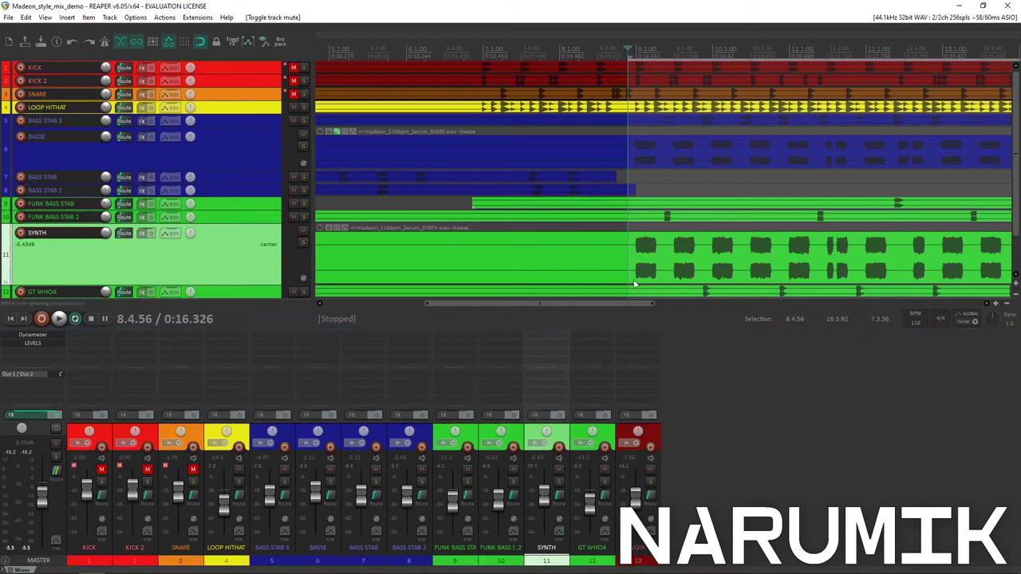
{"action": "scroll", "coordinate": [644, 254], "scroll_direction": "down", "scroll_amount": 4}
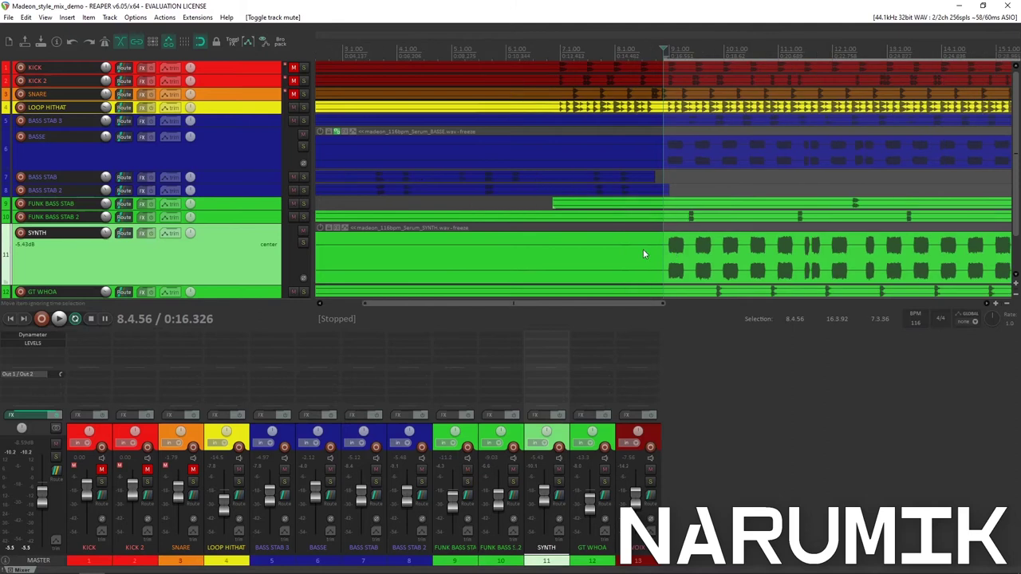
{"action": "scroll", "coordinate": [644, 253], "scroll_direction": "up", "scroll_amount": 6}
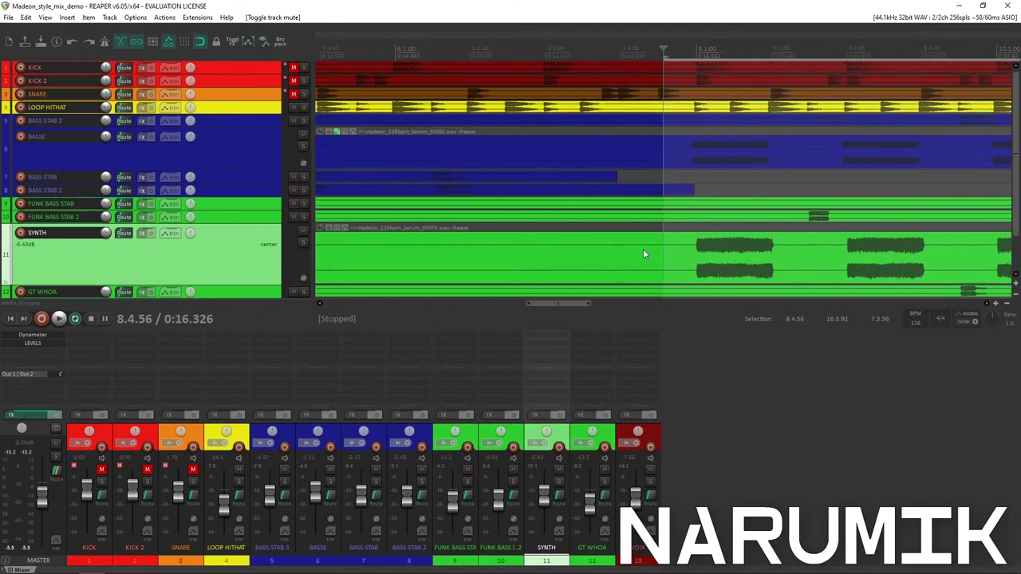
- Solo SYNTH and BASSE and play the two together from 8.4.87
{"action": "left_click", "coordinate": [700, 267]}
{"action": "left_click", "coordinate": [686, 261]}
{"action": "left_click", "coordinate": [303, 241]}
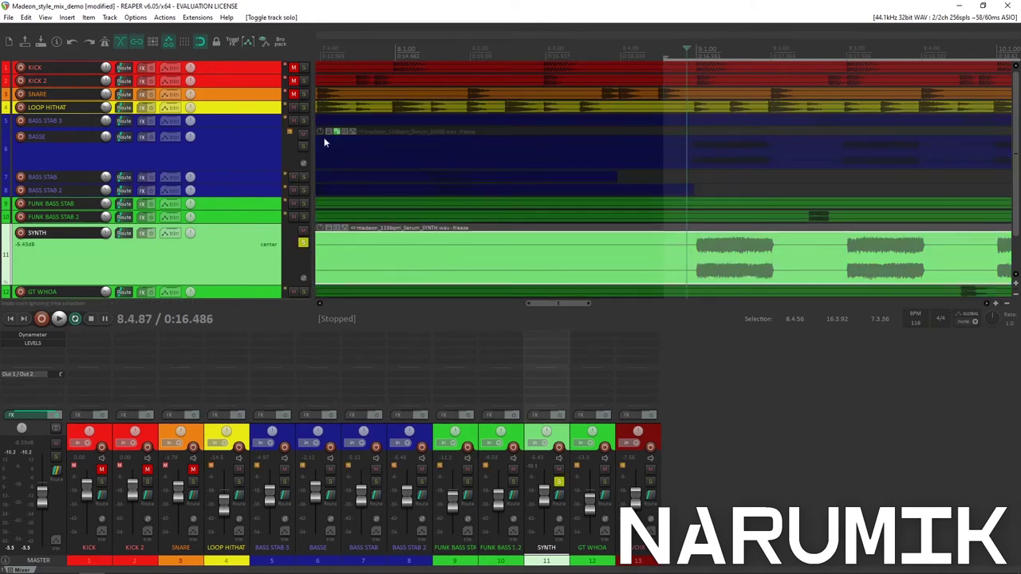
{"action": "left_click", "coordinate": [303, 148]}
{"action": "key", "text": "space"}
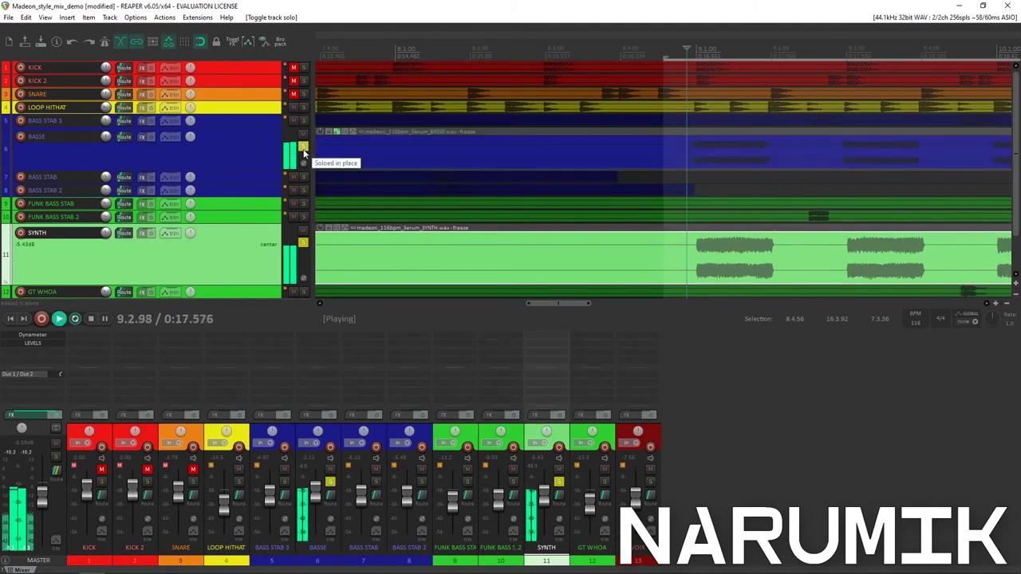
{"action": "key", "text": "space"}
- Shrink the tracks back to a compact height and unsolo all of them
{"action": "scroll", "coordinate": [660, 191], "scroll_direction": "down", "scroll_amount": 3}
{"action": "scroll", "coordinate": [659, 191], "scroll_direction": "down", "scroll_amount": 3, "text": "ctrl"}
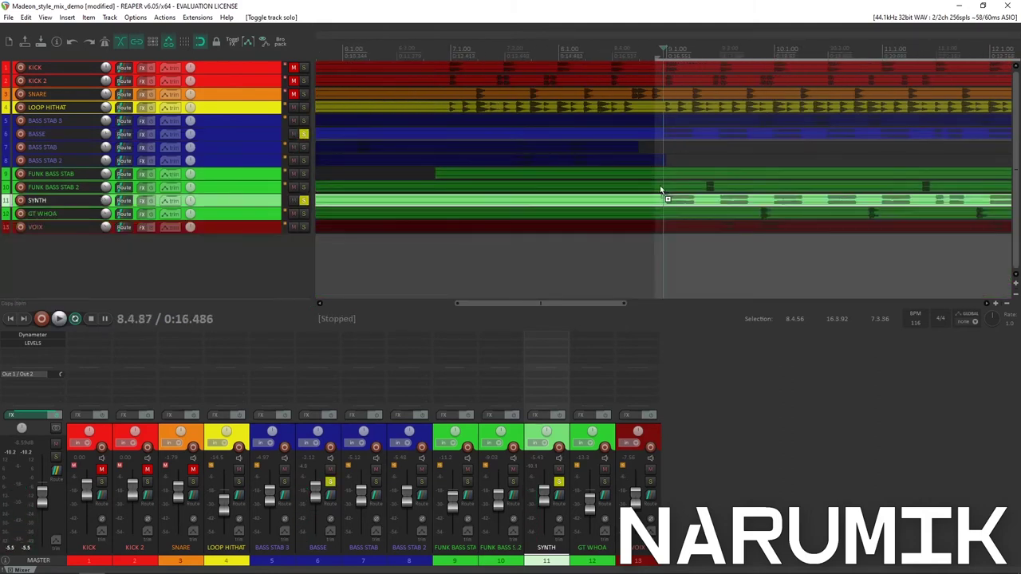
{"action": "scroll", "coordinate": [660, 192], "scroll_direction": "down", "scroll_amount": 2}
{"action": "left_click", "coordinate": [304, 203], "text": "ctrl"}
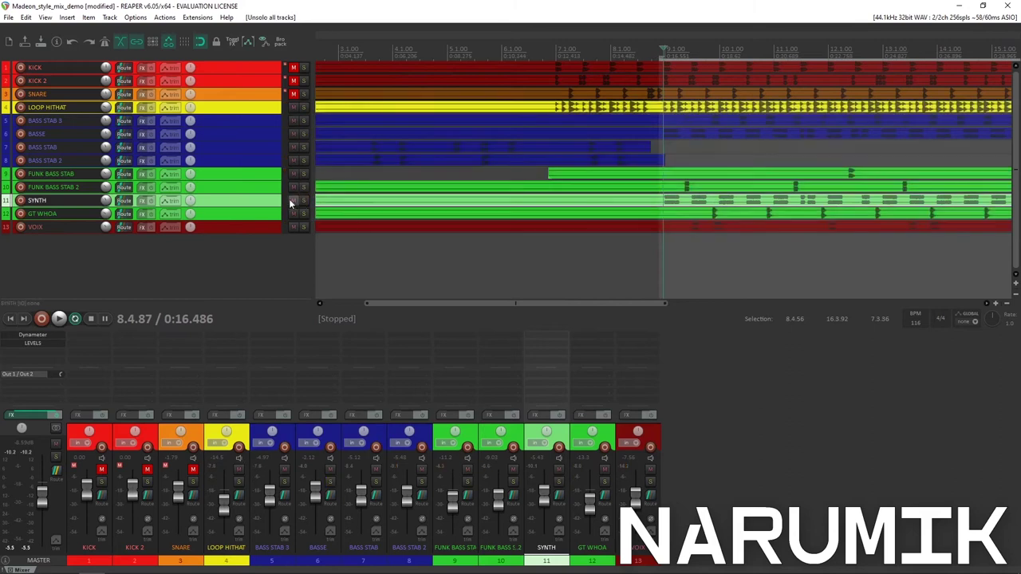
- Mute BASSE and SYNTH together and audition the remaining tracks from 8.4.87
{"action": "left_click", "coordinate": [276, 133]}
{"action": "left_click", "coordinate": [292, 134]}
{"action": "key", "text": "space"}
{"action": "scroll", "coordinate": [613, 157], "scroll_direction": "down", "scroll_amount": 1}
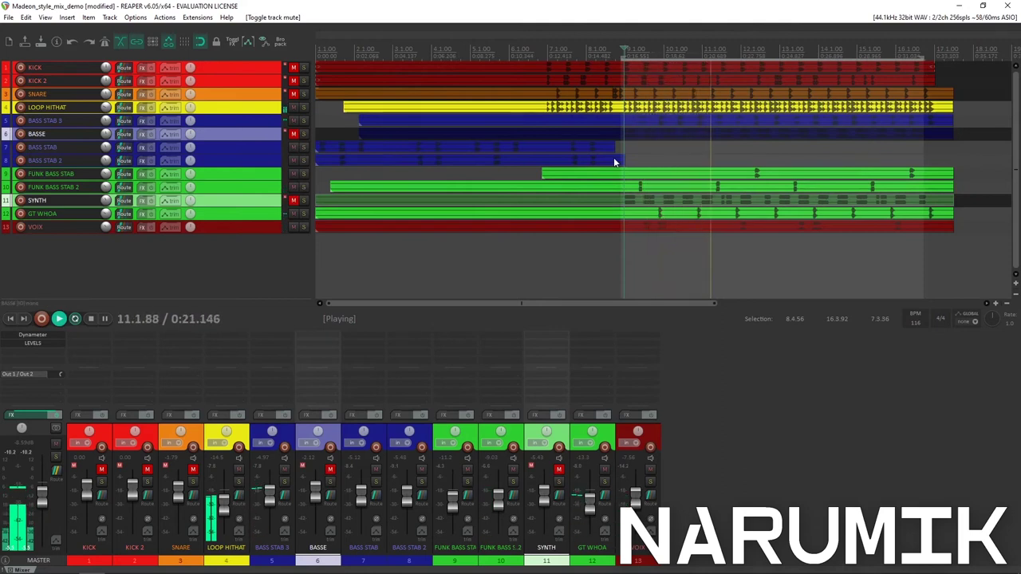
{"action": "key", "text": "space"}
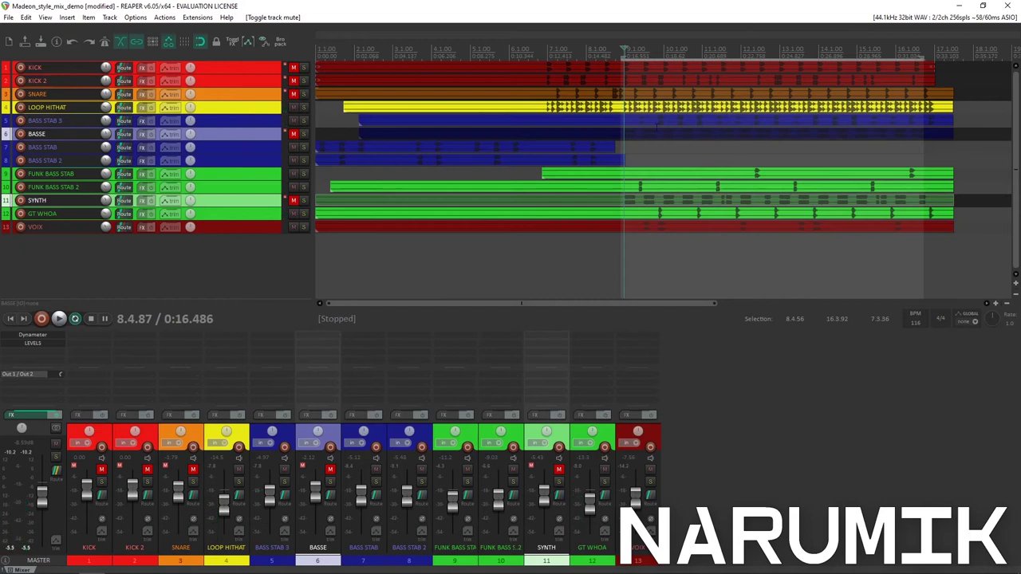
- Place the play cursor precisely at 8.4.84, near the start of the time selection
{"action": "left_click", "coordinate": [663, 49]}
{"action": "scroll", "coordinate": [634, 57], "scroll_direction": "up", "scroll_amount": 2}
{"action": "left_click", "coordinate": [606, 50]}
{"action": "scroll", "coordinate": [606, 50], "scroll_direction": "up", "scroll_amount": 4}
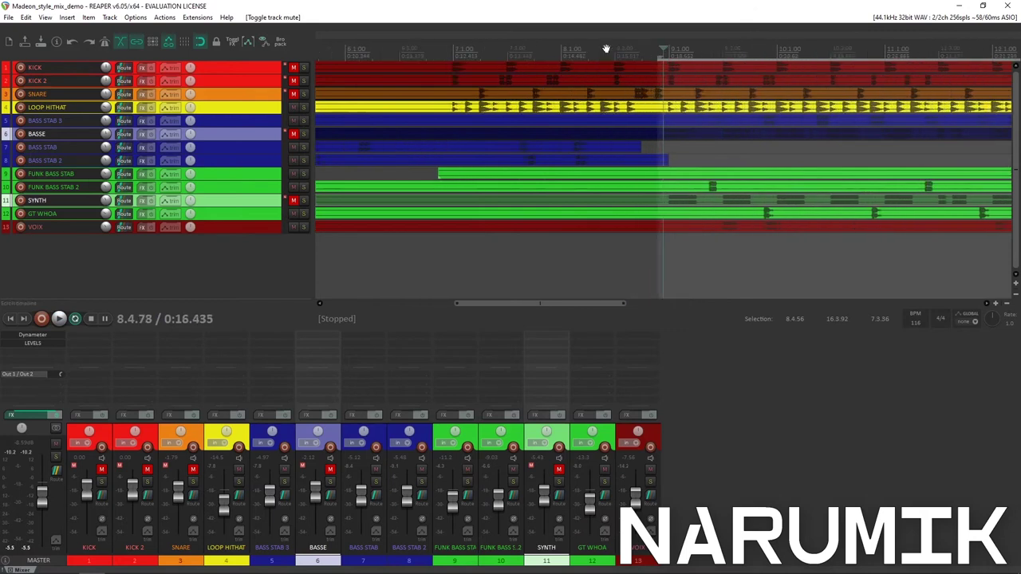
{"action": "left_click", "coordinate": [666, 48]}
{"action": "left_click", "coordinate": [665, 49]}
{"action": "scroll", "coordinate": [661, 69], "scroll_direction": "down", "scroll_amount": 6}
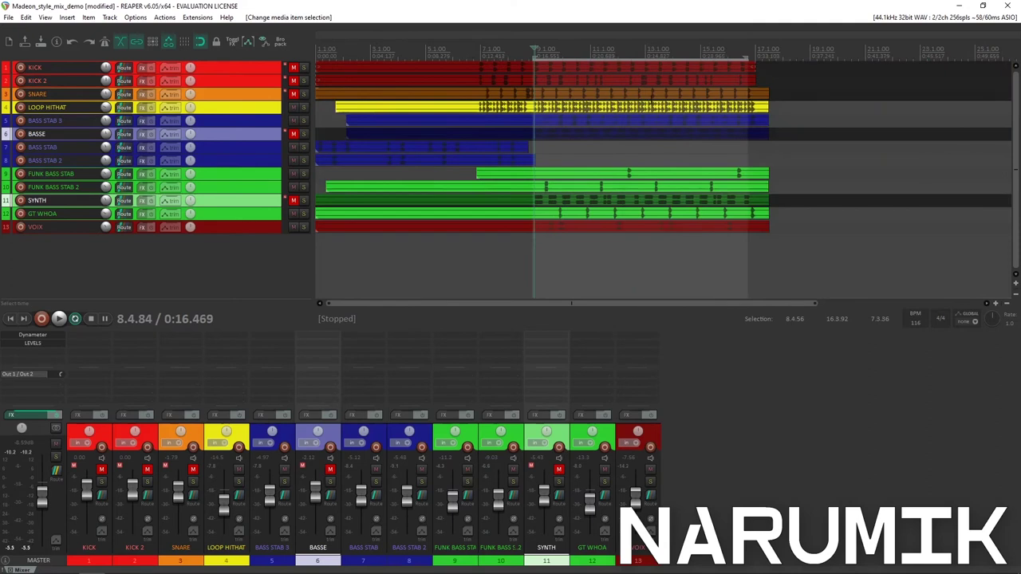
- Select the LOOP HITHAT track and audition the remaining unmuted tracks repeatedly from 8.4.84
{"action": "left_click", "coordinate": [209, 112]}
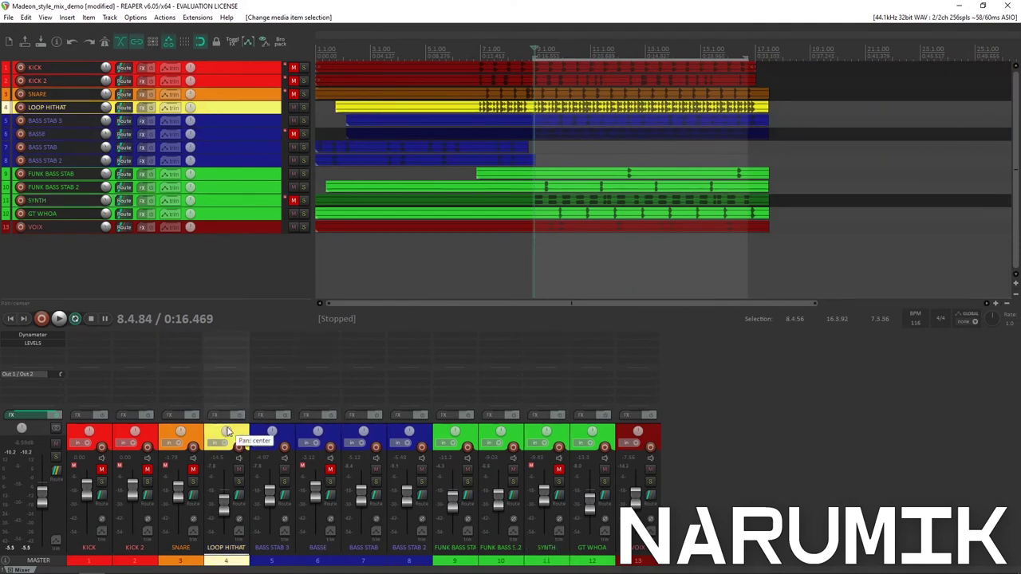
{"action": "scroll", "coordinate": [501, 208], "scroll_direction": "up", "scroll_amount": 3}
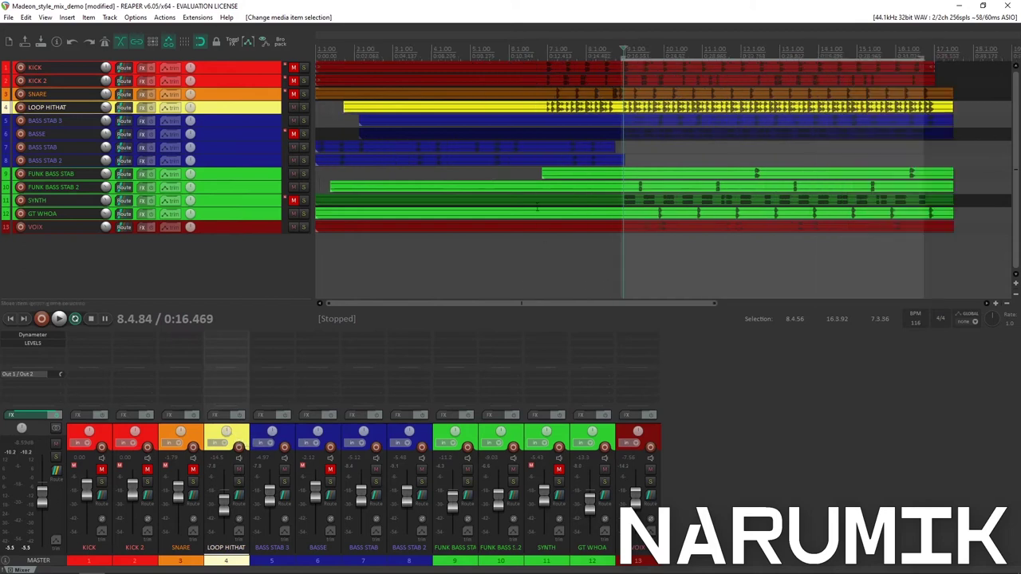
{"action": "key", "text": "space"}
{"action": "scroll", "coordinate": [483, 190], "scroll_direction": "down", "scroll_amount": 4}
{"action": "key", "text": "space"}
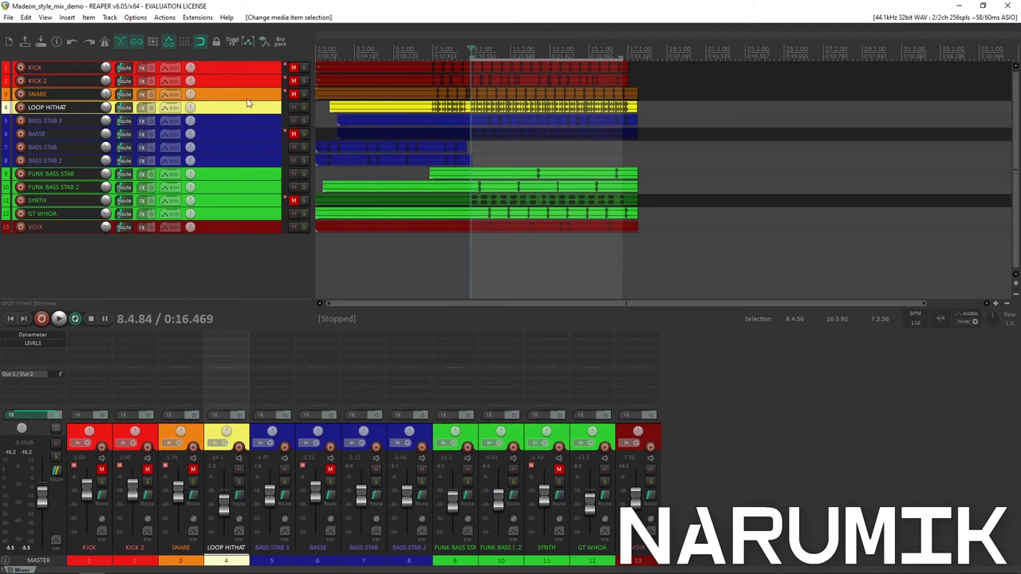
{"action": "key", "text": "space"}
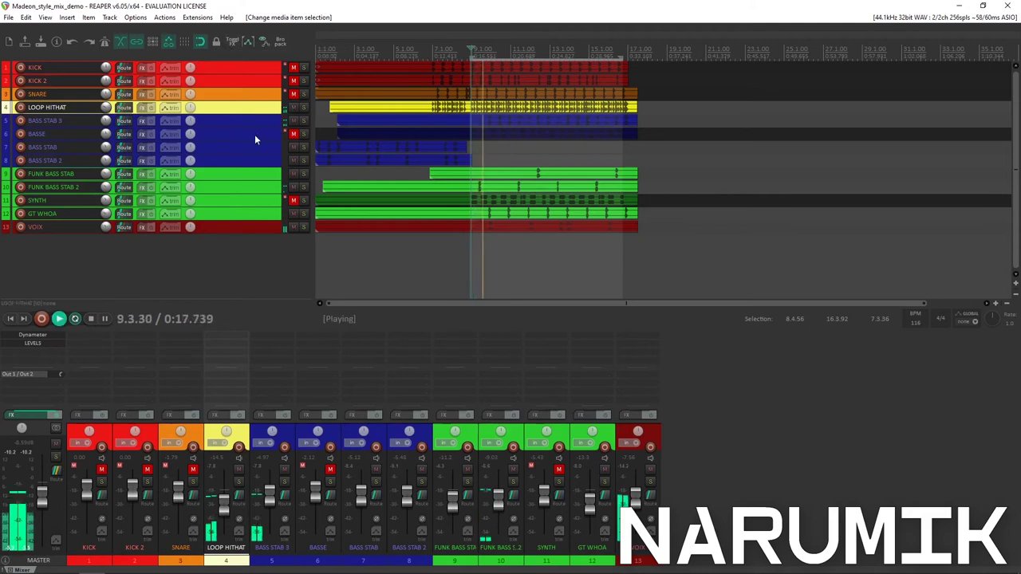
{"action": "scroll", "coordinate": [548, 143], "scroll_direction": "up", "scroll_amount": 4}
{"action": "scroll", "coordinate": [578, 137], "scroll_direction": "down", "scroll_amount": 4}
{"action": "key", "text": "space"}
{"action": "key", "text": "space"}
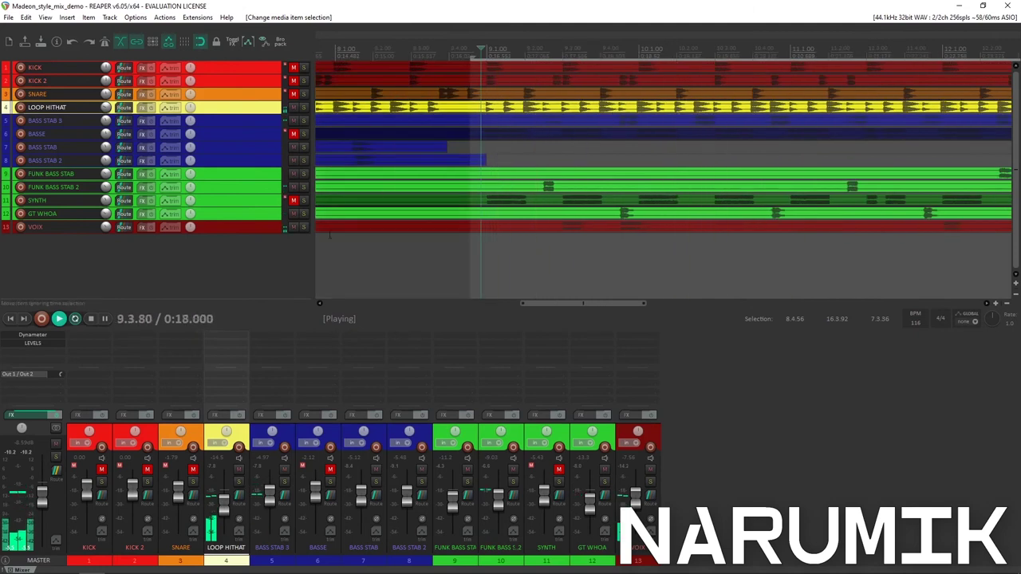
{"action": "key", "text": "space"}
- Enlarge the VOIX track and try right-hand pan positions such as 42%R and 32%R during playback
{"action": "left_click", "coordinate": [263, 228]}
{"action": "left_click_drag", "start_coordinate": [250, 234], "coordinate": [221, 297]}
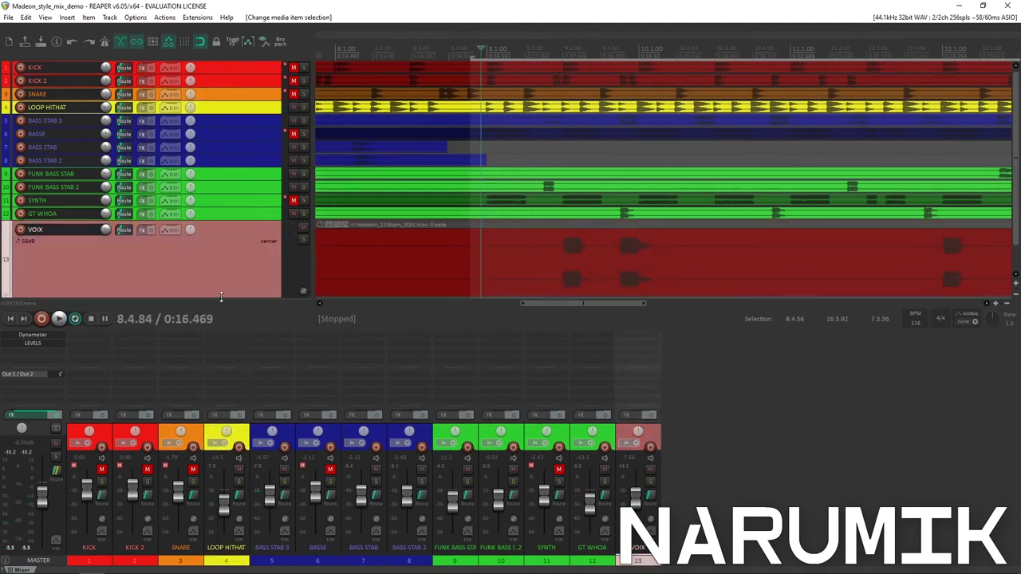
{"action": "scroll", "coordinate": [190, 229], "scroll_direction": "up", "scroll_amount": 5}
{"action": "key", "text": "space"}
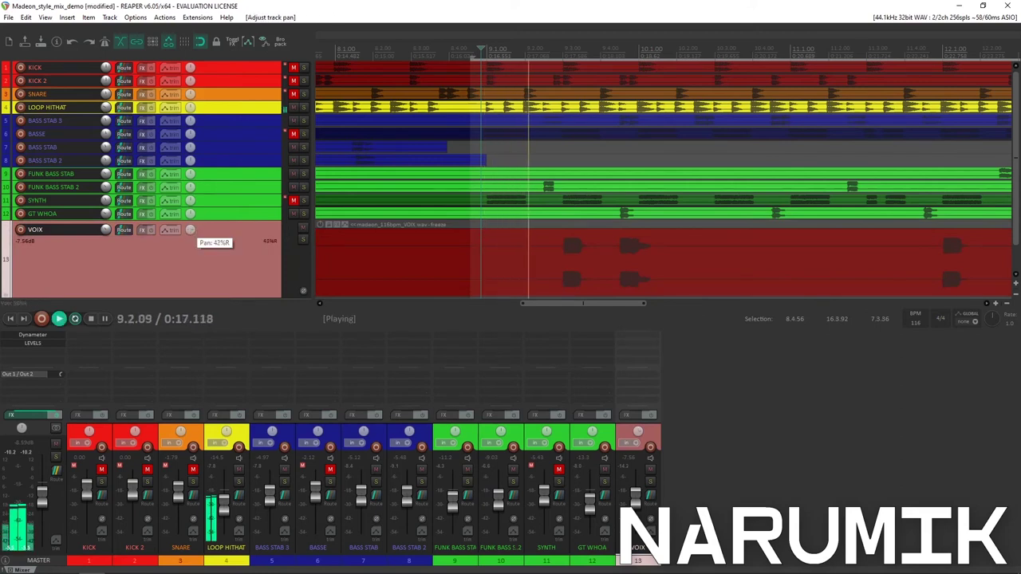
{"action": "scroll", "coordinate": [189, 230], "scroll_direction": "down", "scroll_amount": 2}
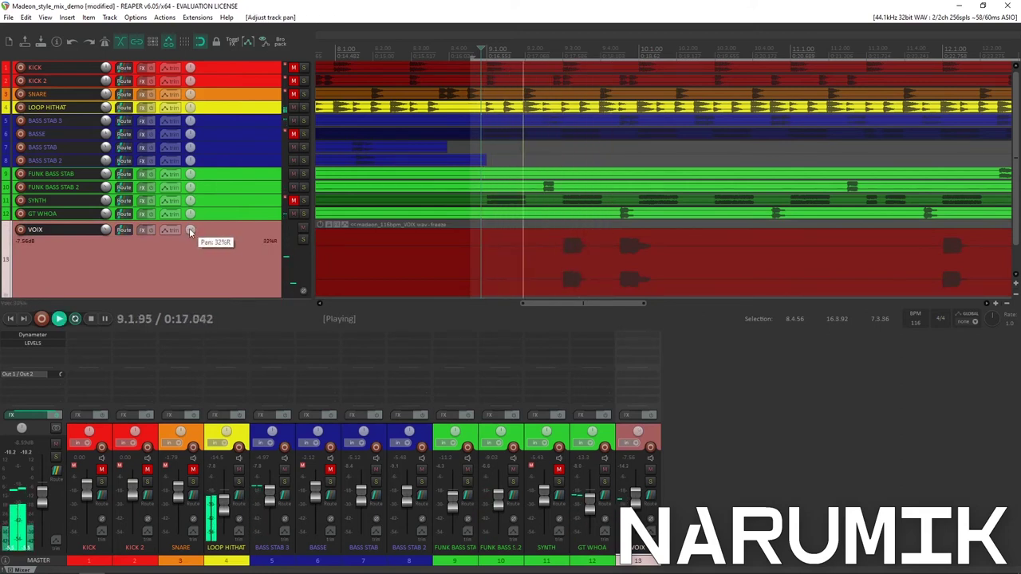
{"action": "key", "text": "space"}
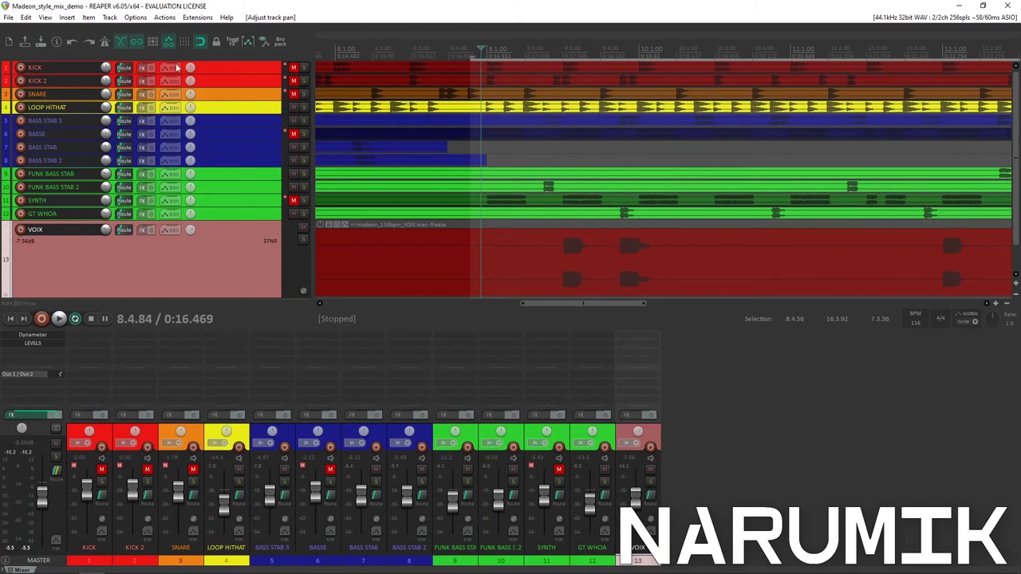
- Pan the VOIX track to 37%R while auditioning the mix from 8.4.84
{"action": "mouse_move", "coordinate": [188, 231]}
{"action": "key", "text": "space"}
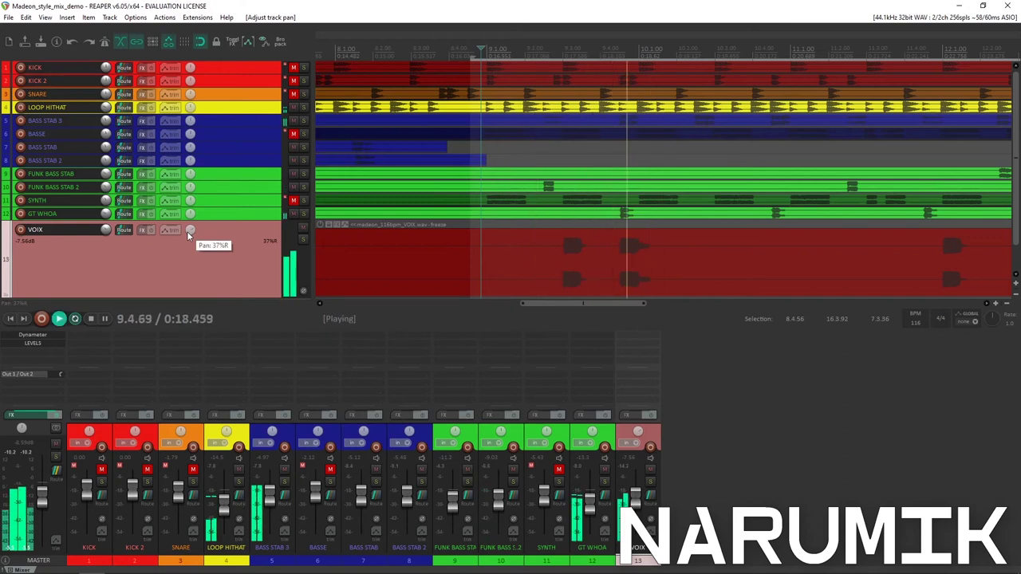
{"action": "key", "text": "space"}
{"action": "scroll", "coordinate": [519, 242], "scroll_direction": "down", "scroll_amount": 4}
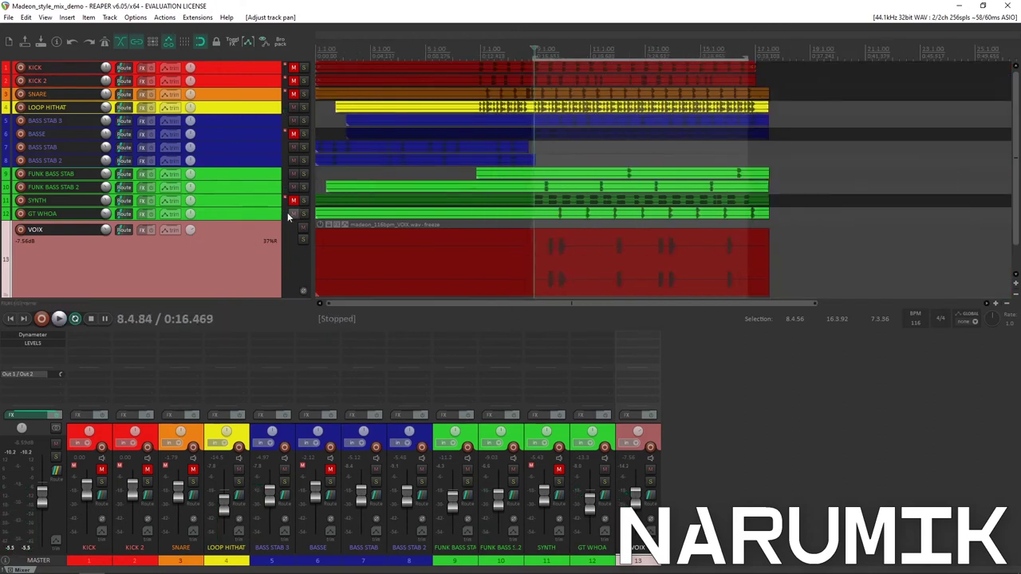
- Pan the VOIX track to 33%R and place the play cursor at 9.2.67, just before the first vocal hits
{"action": "left_click_drag", "start_coordinate": [191, 230], "coordinate": [191, 229]}
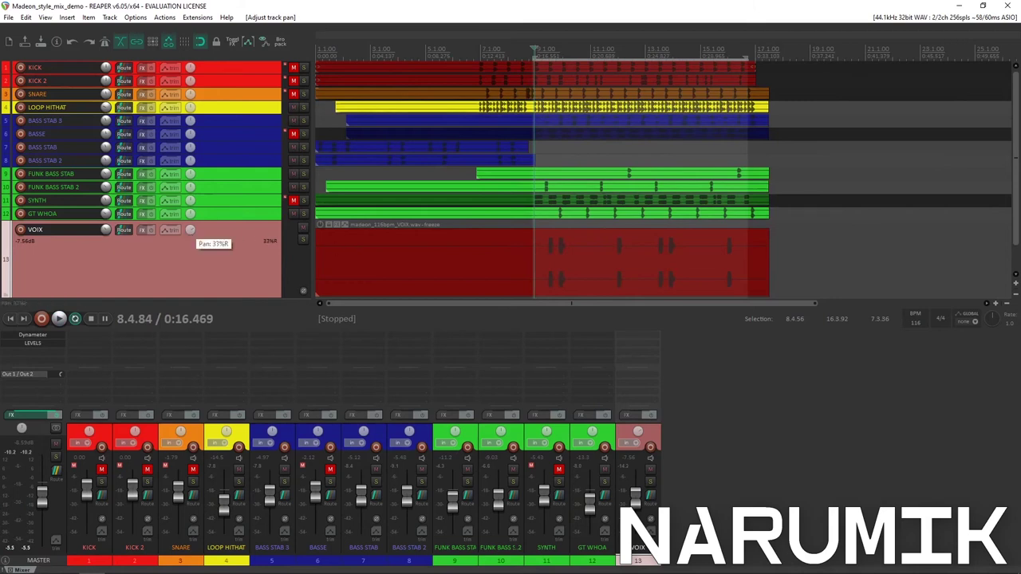
{"action": "scroll", "coordinate": [620, 266], "scroll_direction": "up", "scroll_amount": 4}
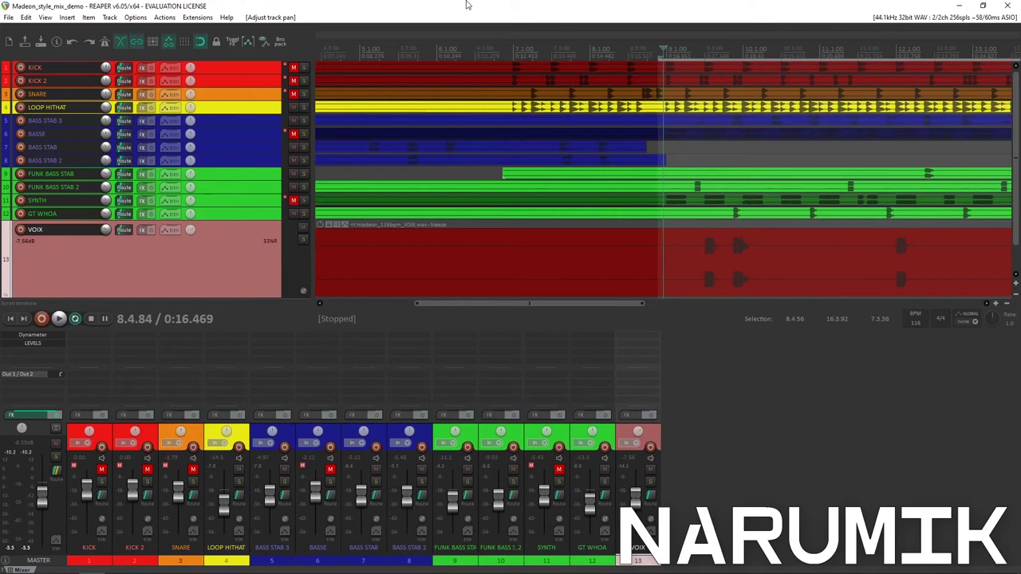
{"action": "scroll", "coordinate": [678, 255], "scroll_direction": "down", "scroll_amount": 2}
{"action": "left_click", "coordinate": [687, 254]}
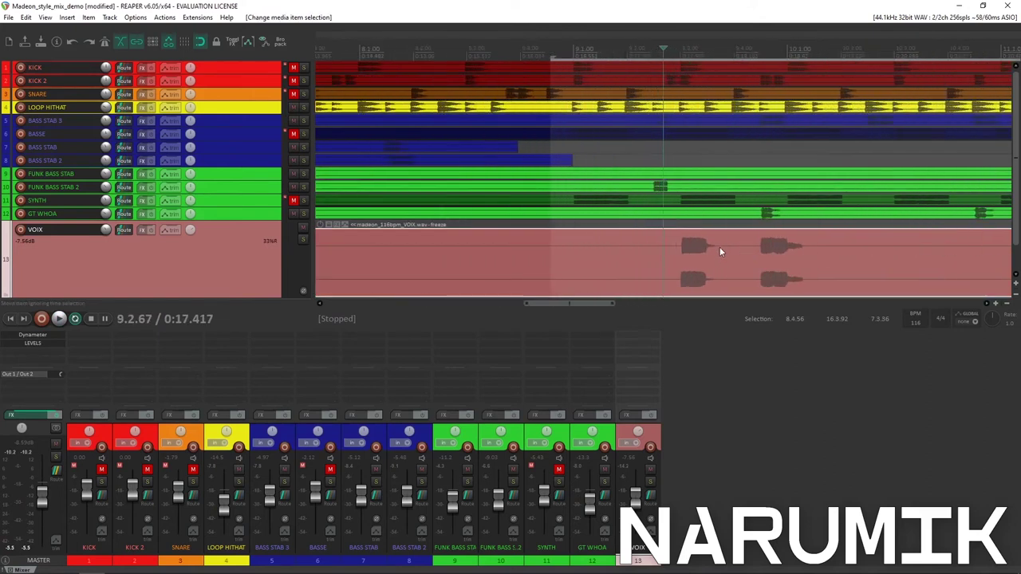
- Examine where the VOIX vocal hits fall against the other tracks, both across the arrangement and around bar 9
{"action": "scroll", "coordinate": [719, 245], "scroll_direction": "down", "scroll_amount": 3}
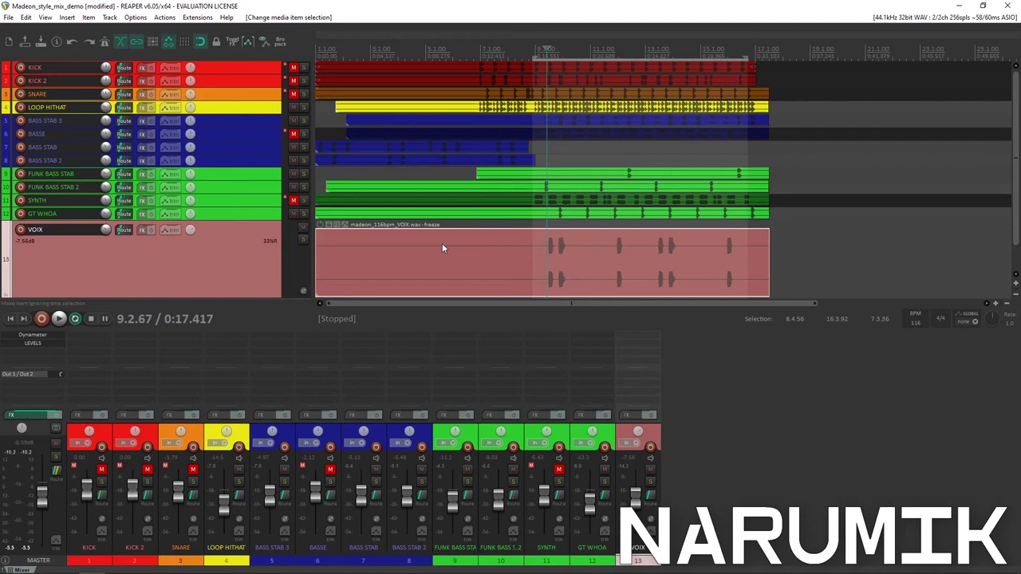
{"action": "scroll", "coordinate": [500, 244], "scroll_direction": "up", "scroll_amount": 5}
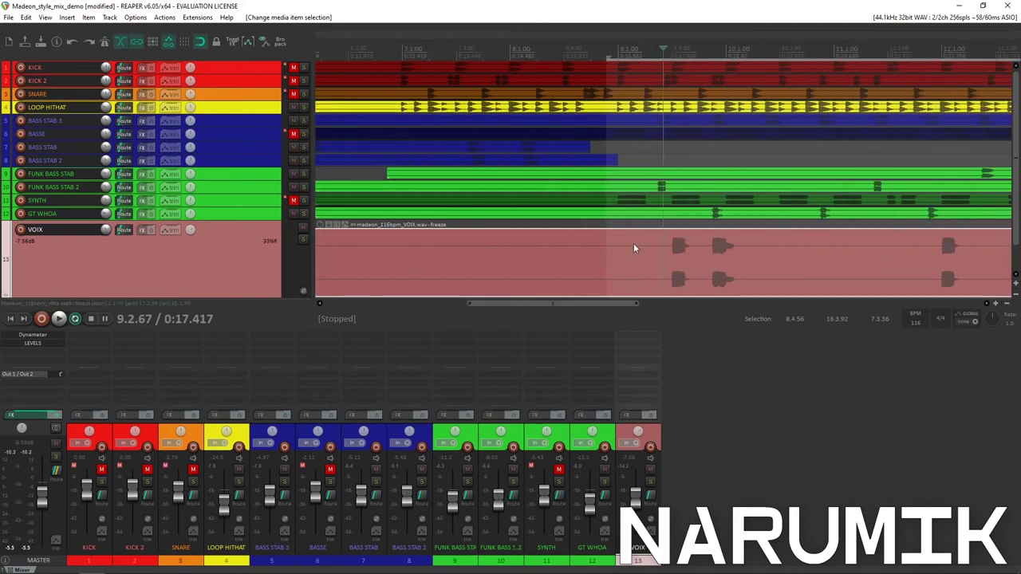
{"action": "scroll", "coordinate": [634, 243], "scroll_direction": "down", "scroll_amount": 4}
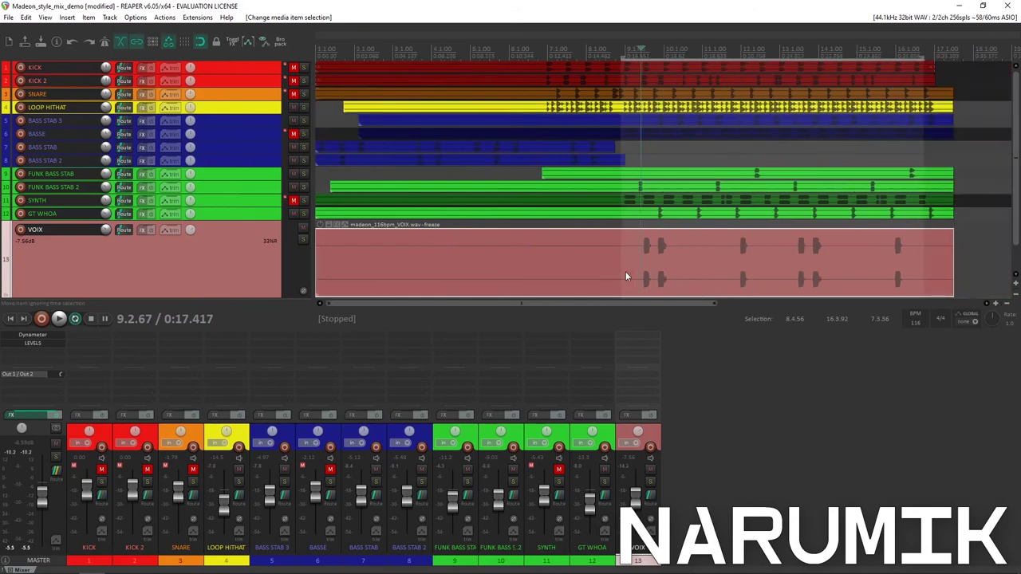
{"action": "scroll", "coordinate": [625, 271], "scroll_direction": "up", "scroll_amount": 6}
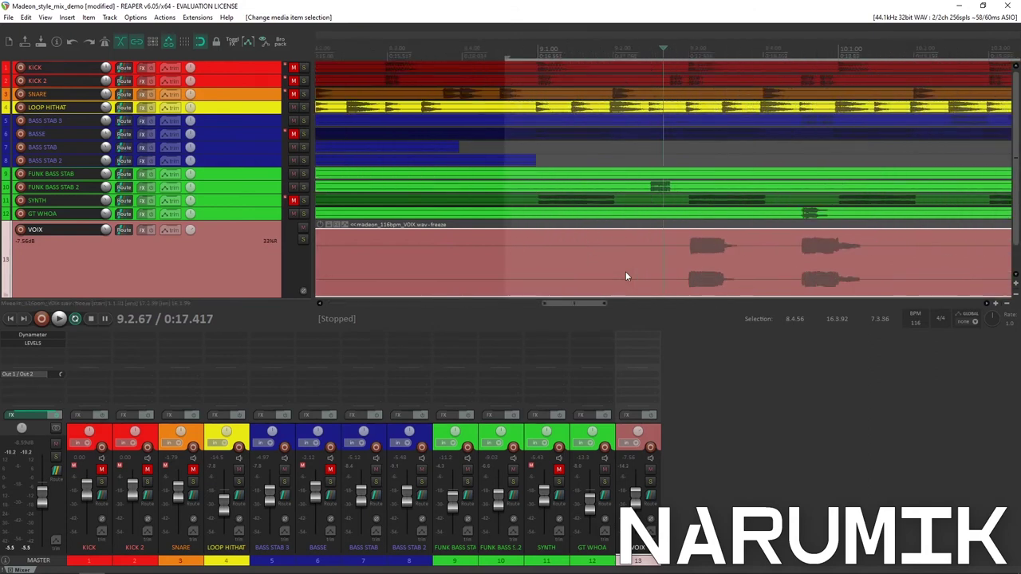
{"action": "scroll", "coordinate": [694, 271], "scroll_direction": "down", "scroll_amount": 3}
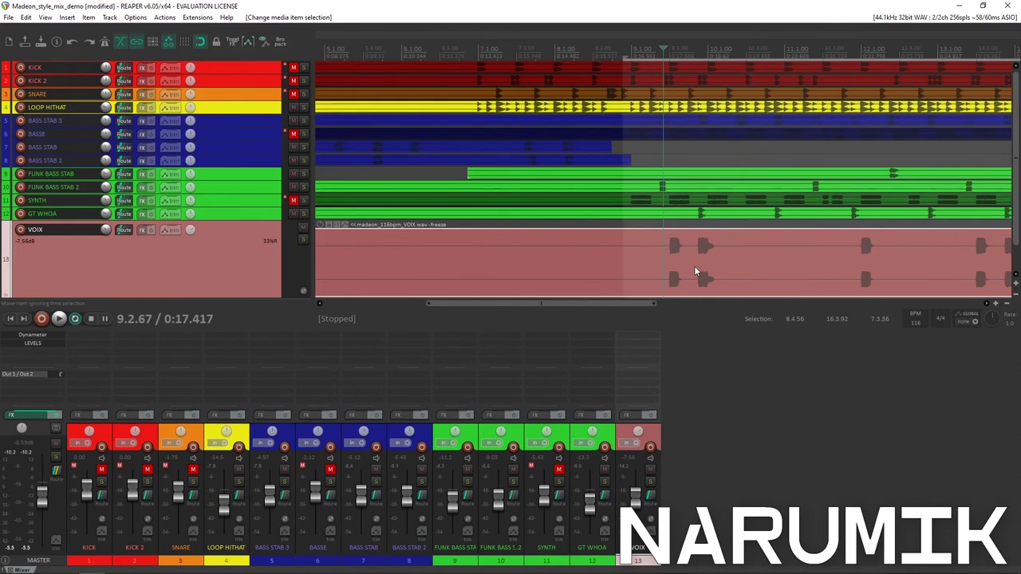
{"action": "scroll", "coordinate": [694, 271], "scroll_direction": "down", "scroll_amount": 3}
{"action": "scroll", "coordinate": [695, 267], "scroll_direction": "down", "scroll_amount": 5}
{"action": "scroll", "coordinate": [720, 248], "scroll_direction": "up", "scroll_amount": 8}
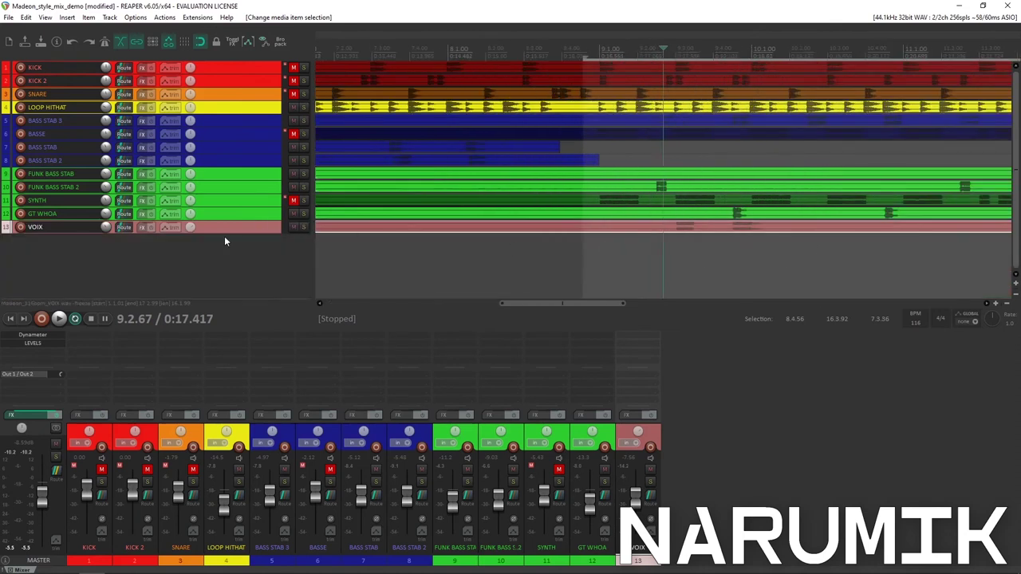
- Enlarge the VOIX track slightly and audition its vocal hits at 33%R from 9.2.67
{"action": "left_click_drag", "start_coordinate": [235, 231], "coordinate": [238, 257]}
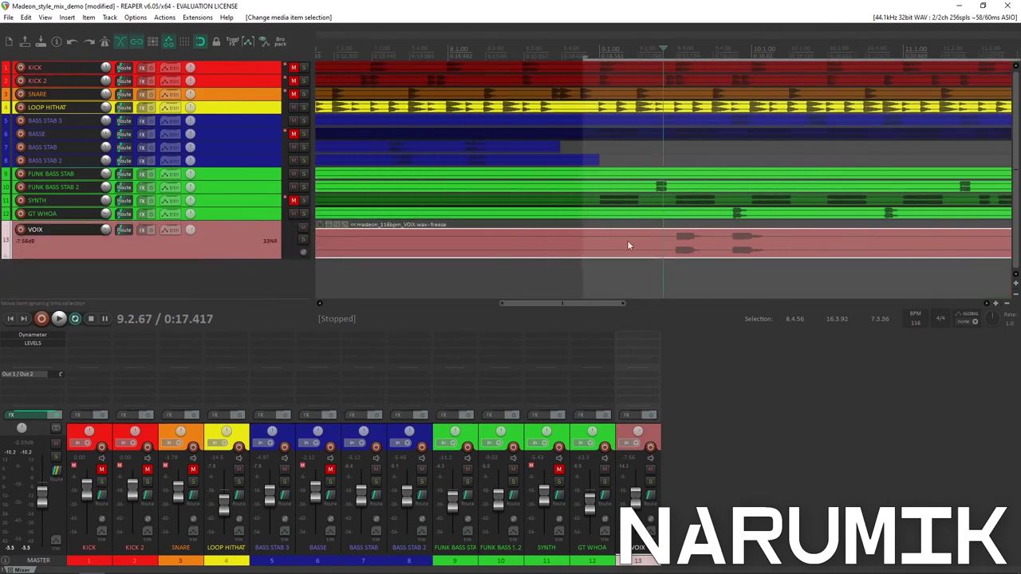
{"action": "mouse_move", "coordinate": [195, 230]}
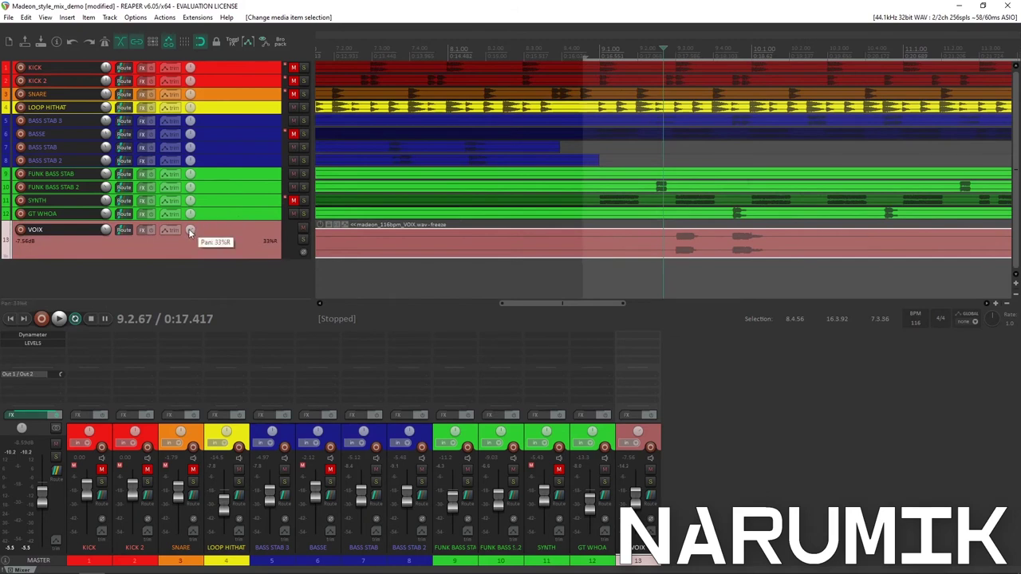
{"action": "key", "text": "space"}
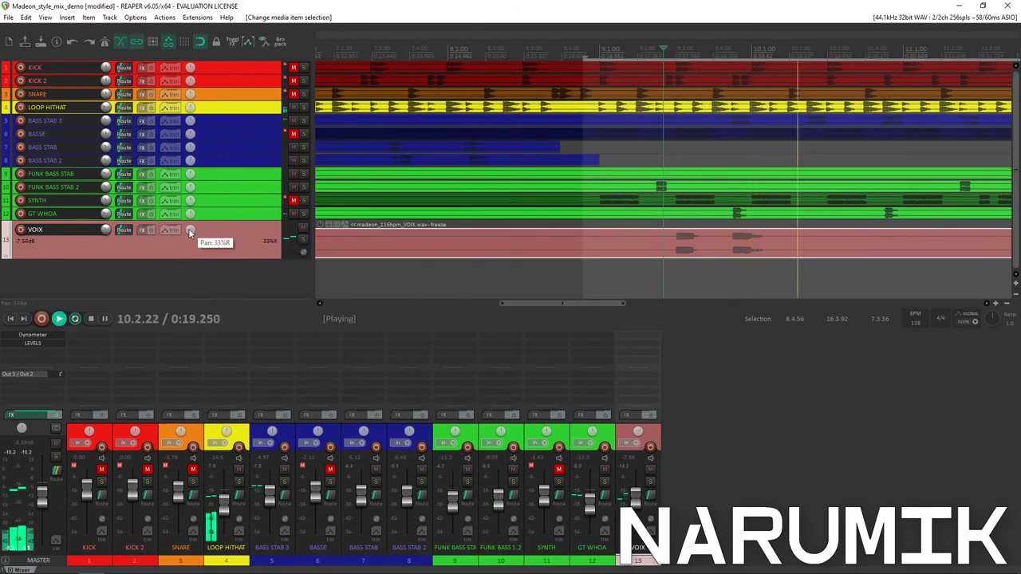
{"action": "key", "text": "space"}
{"action": "key", "text": "space"}
{"action": "key", "text": "space"}
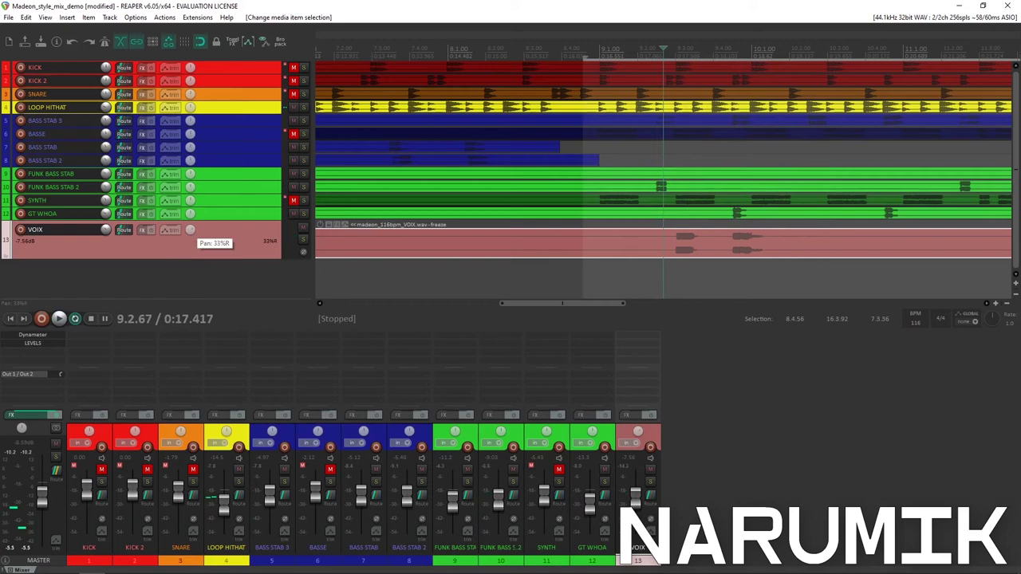
- Fine-tune the VOIX pan to 31%R while auditioning from 9.2.67
{"action": "scroll", "coordinate": [190, 230], "scroll_direction": "down", "scroll_amount": 1}
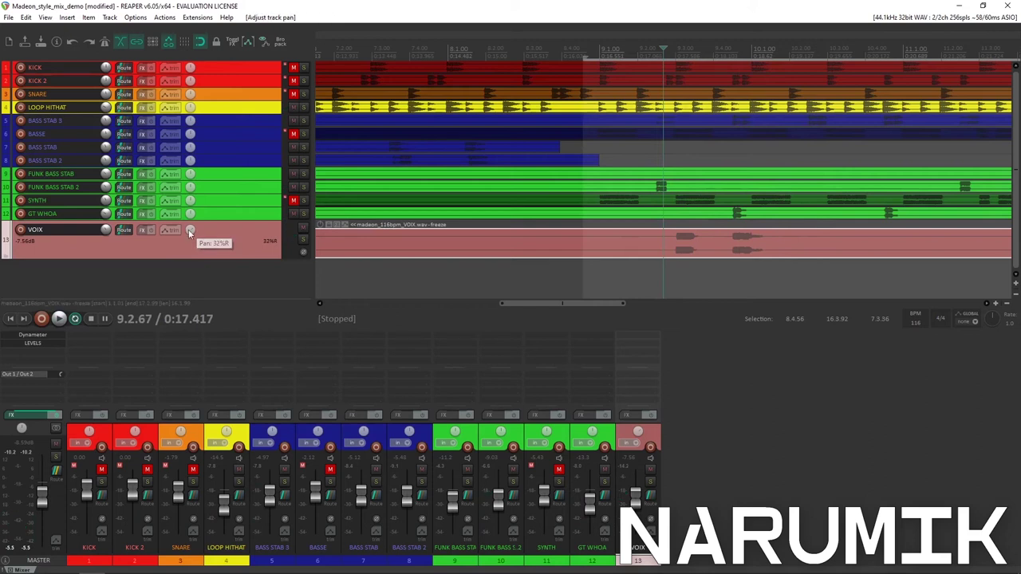
{"action": "key", "text": "space"}
{"action": "left_click_drag", "start_coordinate": [189, 230], "coordinate": [189, 233]}
{"action": "key", "text": "space"}
{"action": "key", "text": "space"}
{"action": "key", "text": "space"}
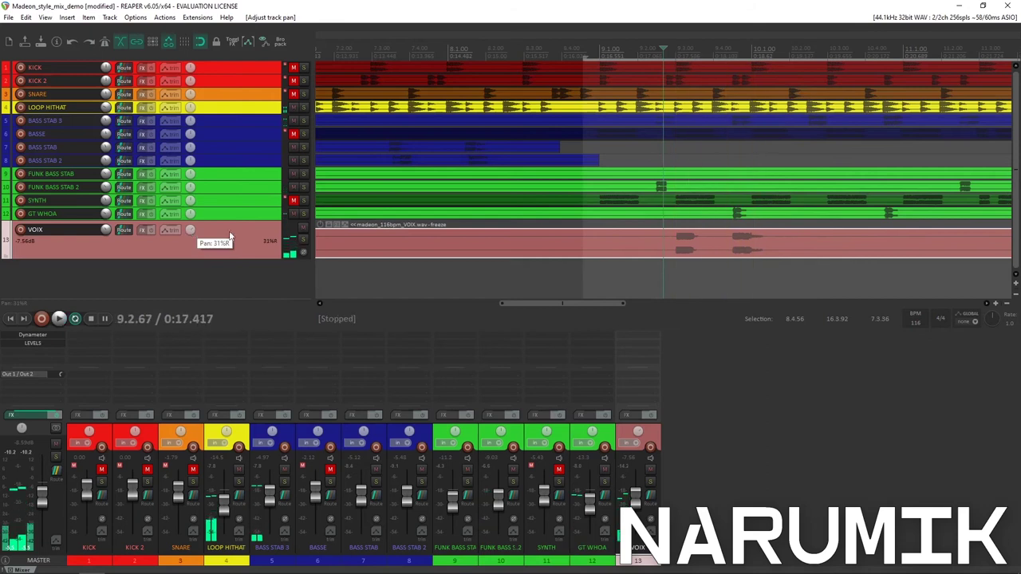
- Select the GT WHOA track, enlarge it and play the section around bars 9 and 10
{"action": "scroll", "coordinate": [382, 231], "scroll_direction": "down", "scroll_amount": 6}
{"action": "left_click", "coordinate": [259, 213]}
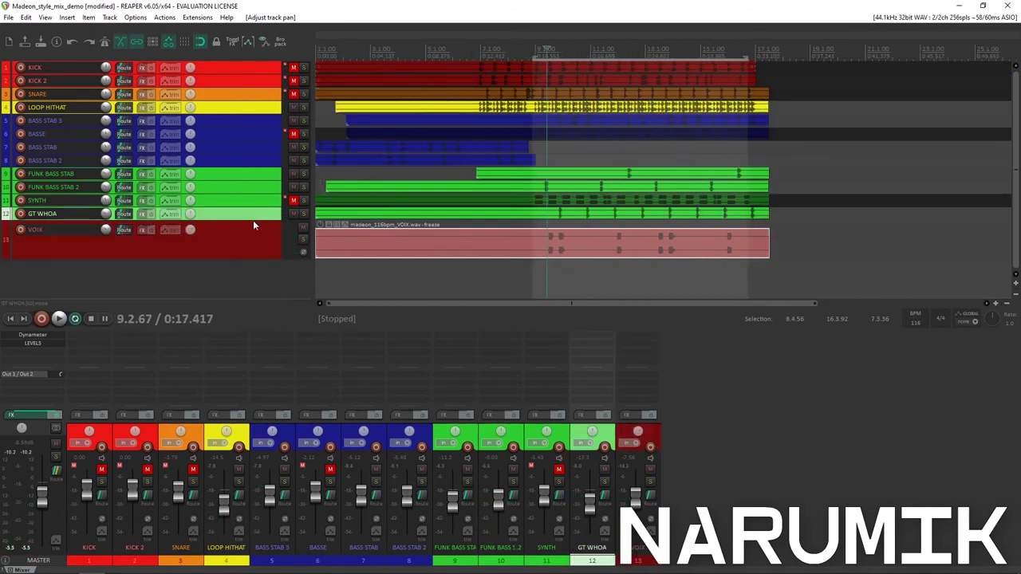
{"action": "left_click_drag", "start_coordinate": [253, 220], "coordinate": [269, 268]}
{"action": "key", "text": "space"}
{"action": "scroll", "coordinate": [721, 261], "scroll_direction": "up", "scroll_amount": 6}
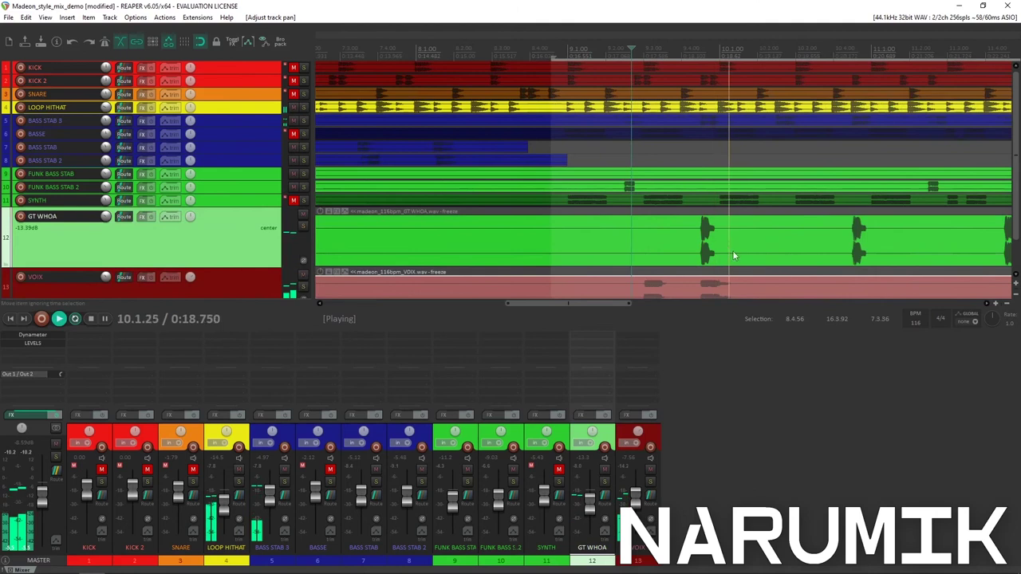
- Try panning GT WHOA to 29%L, auditioning repeatedly from 9.4.29, just before its first hit
{"action": "left_click", "coordinate": [732, 250]}
{"action": "key", "text": "space"}
{"action": "mouse_move", "coordinate": [189, 217]}
{"action": "left_mouse_down"}
{"action": "mouse_move", "coordinate": [190, 251]}
{"action": "mouse_move", "coordinate": [190, 228]}
{"action": "left_mouse_up"}
{"action": "key", "text": "space"}
{"action": "key", "text": "space"}
{"action": "key", "text": "space"}
{"action": "key", "text": "space"}
{"action": "key", "text": "space"}
- Solo GT WHOA to check its panned sound in isolation and return to the full mix
{"action": "left_click", "coordinate": [304, 227]}
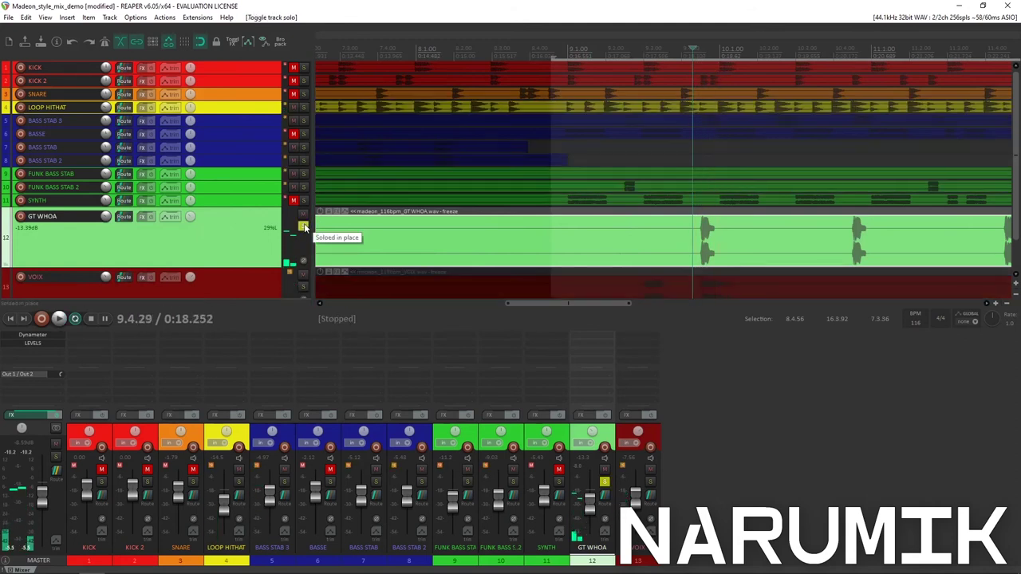
{"action": "left_click", "coordinate": [304, 227]}
{"action": "key", "text": "space"}
{"action": "key", "text": "space"}
- Try panning GT WHOA further to 39%L while auditioning repeatedly from 9.4.29
{"action": "mouse_move", "coordinate": [190, 217]}
{"action": "left_mouse_down"}
{"action": "mouse_move", "coordinate": [190, 184]}
{"action": "mouse_move", "coordinate": [190, 223]}
{"action": "left_mouse_up"}
{"action": "key", "text": "space"}
{"action": "key", "text": "space"}
{"action": "key", "text": "space"}
{"action": "key", "text": "space"}
{"action": "key", "text": "space"}
{"action": "scroll", "coordinate": [191, 218], "scroll_direction": "down", "scroll_amount": 5}
{"action": "key", "text": "space"}
{"action": "key", "text": "space"}
{"action": "scroll", "coordinate": [192, 218], "scroll_direction": "down", "scroll_amount": 5}
{"action": "key", "text": "space"}
{"action": "key", "text": "space"}
{"action": "scroll", "coordinate": [191, 219], "scroll_direction": "up", "scroll_amount": 3}
{"action": "scroll", "coordinate": [189, 220], "scroll_direction": "down", "scroll_amount": 4}
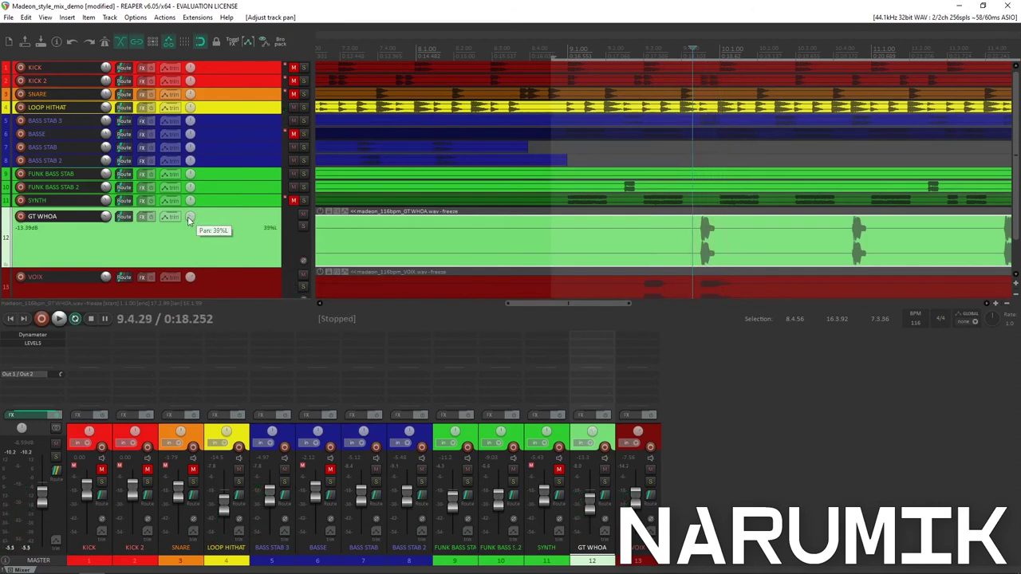
- Try a wider GT WHOA pan of 61%L while auditioning from 9.4.29
{"action": "key", "text": "space"}
{"action": "key", "text": "space"}
{"action": "key", "text": "space"}
{"action": "key", "text": "space"}
{"action": "scroll", "coordinate": [191, 220], "scroll_direction": "down", "scroll_amount": 3}
{"action": "key", "text": "space"}
{"action": "key", "text": "space"}
{"action": "scroll", "coordinate": [192, 220], "scroll_direction": "down", "scroll_amount": 3}
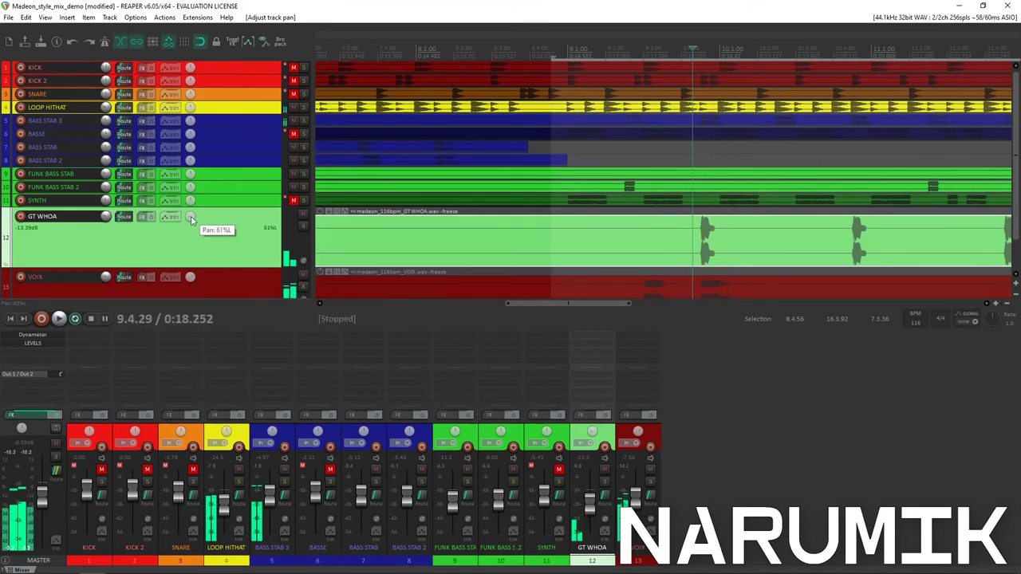
- Place the play cursor at 10.3.10 and reset all tracks to a uniform, slightly taller height
{"action": "left_click", "coordinate": [799, 232]}
{"action": "scroll", "coordinate": [799, 232], "scroll_direction": "down", "scroll_amount": 3}
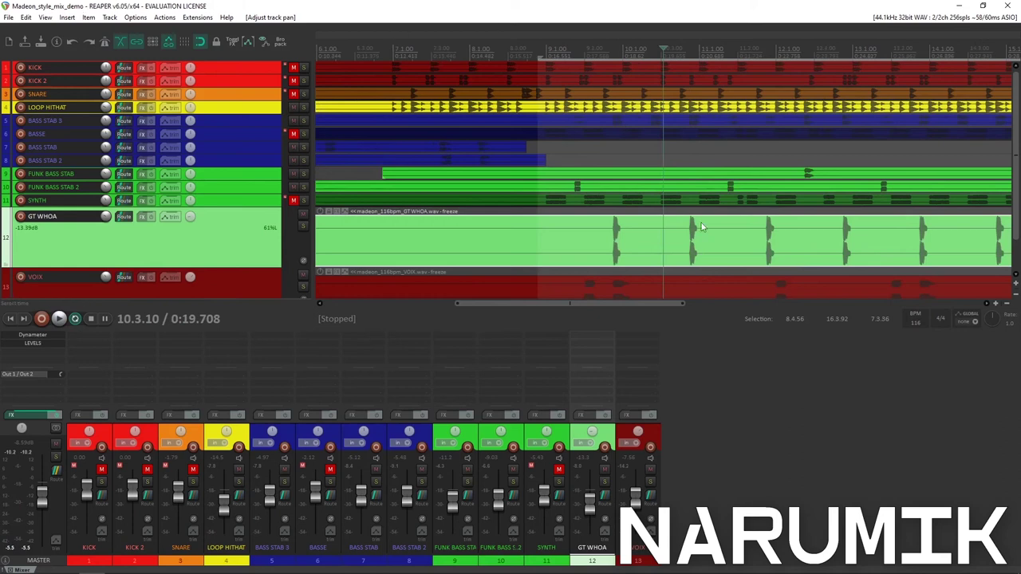
{"action": "scroll", "coordinate": [701, 226], "scroll_direction": "up", "scroll_amount": 3}
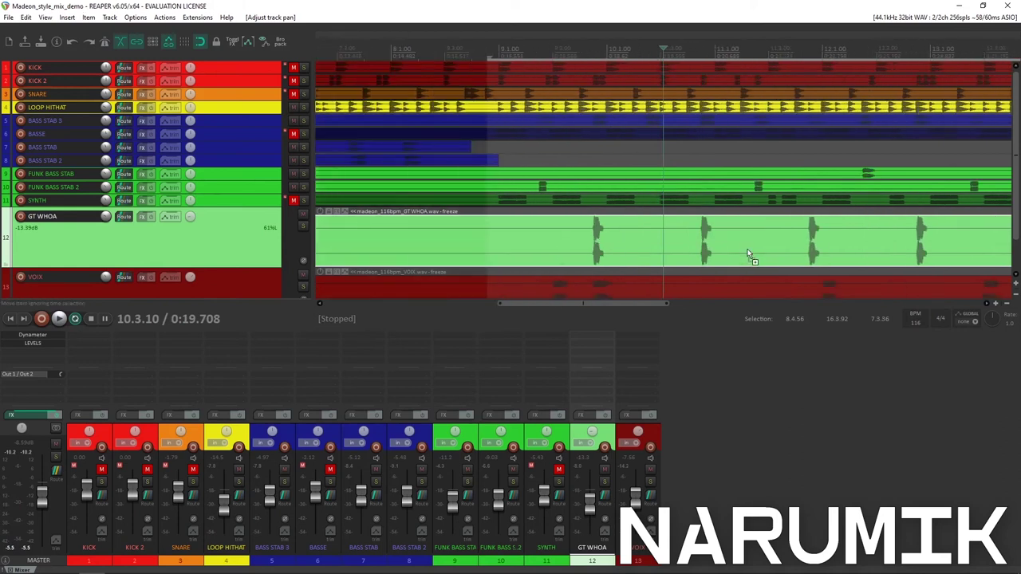
{"action": "scroll", "coordinate": [748, 254], "scroll_direction": "down", "scroll_amount": 3, "text": "ctrl"}
{"action": "scroll", "coordinate": [748, 249], "scroll_direction": "up", "scroll_amount": 2, "text": "ctrl"}
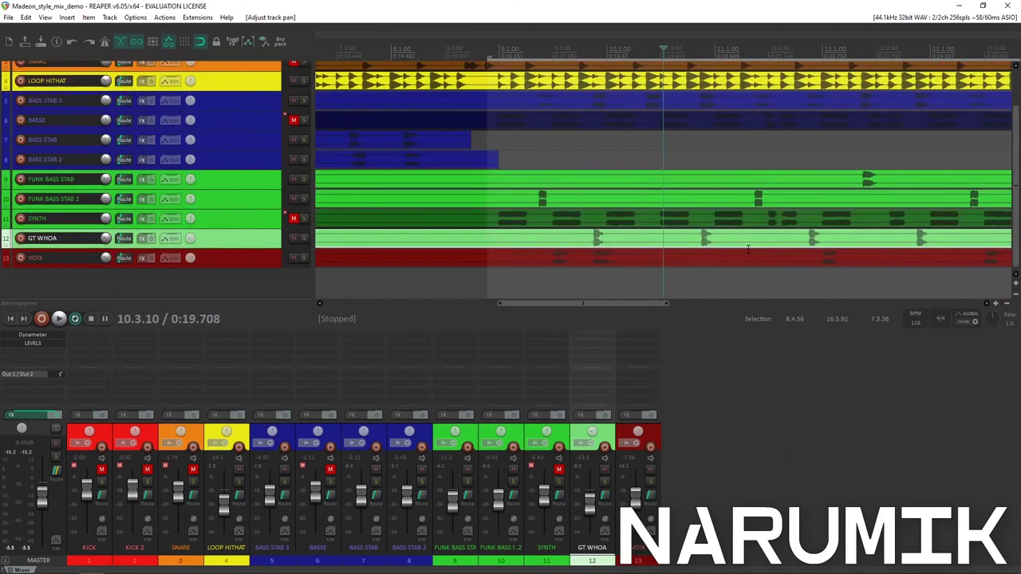
{"action": "scroll", "coordinate": [687, 230], "scroll_direction": "up", "scroll_amount": 2}
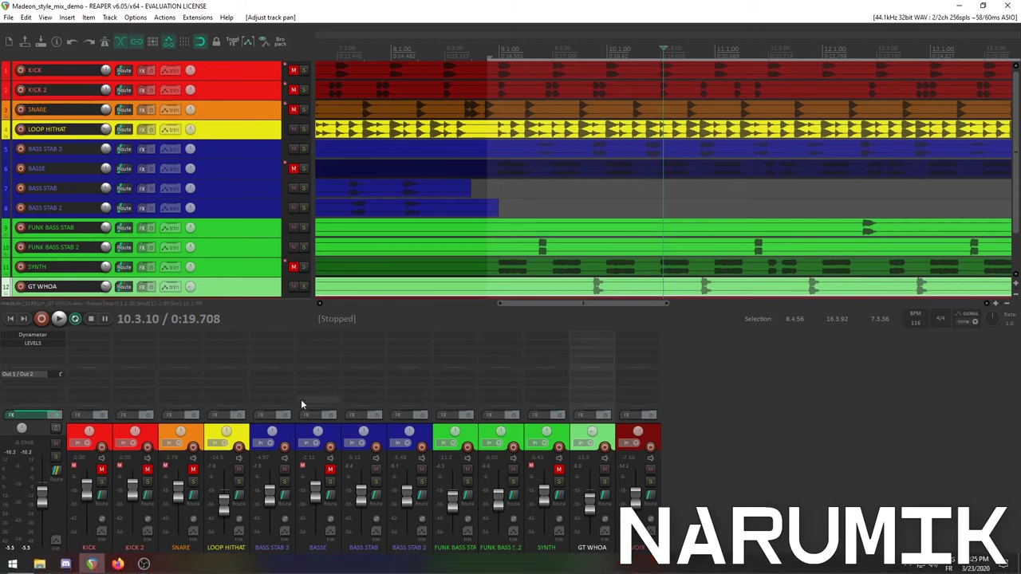
{"action": "scroll", "coordinate": [507, 226], "scroll_direction": "down", "scroll_amount": 4}
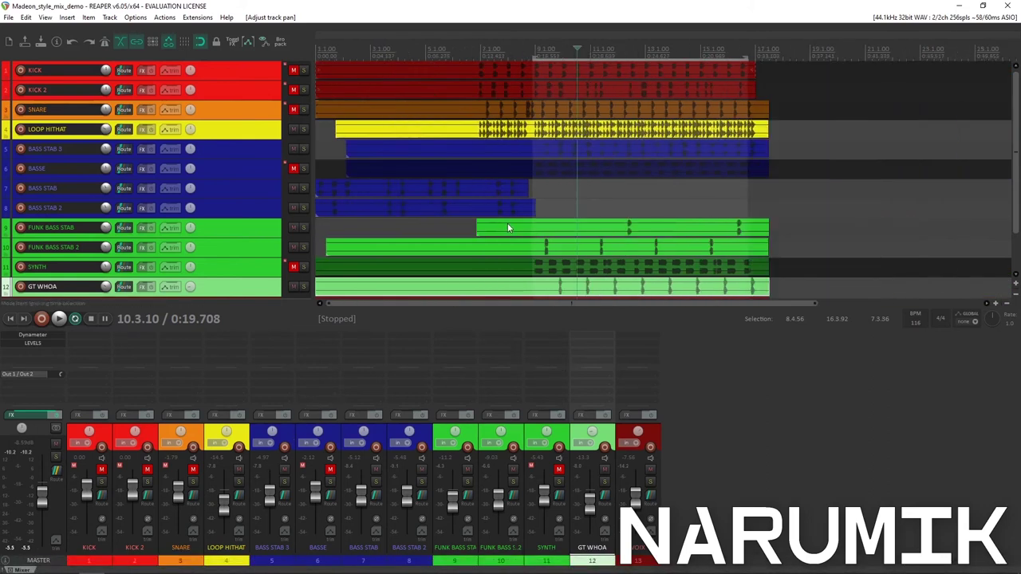
{"action": "scroll", "coordinate": [507, 227], "scroll_direction": "up", "scroll_amount": 5}
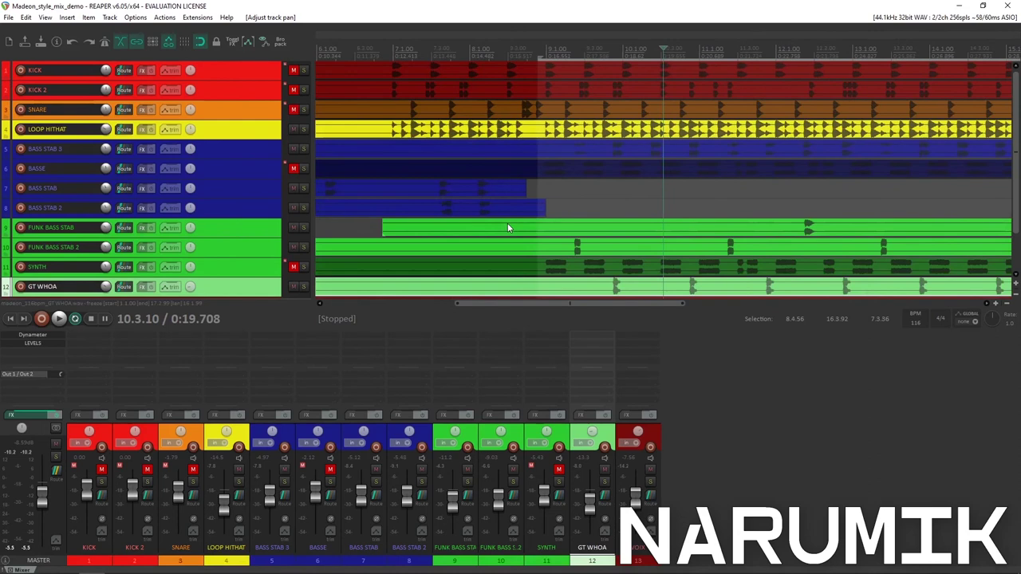
- Select the FUNK BASS STAB item, place the play cursor at 9.4.25 and audition the mix
{"action": "left_click", "coordinate": [564, 235]}
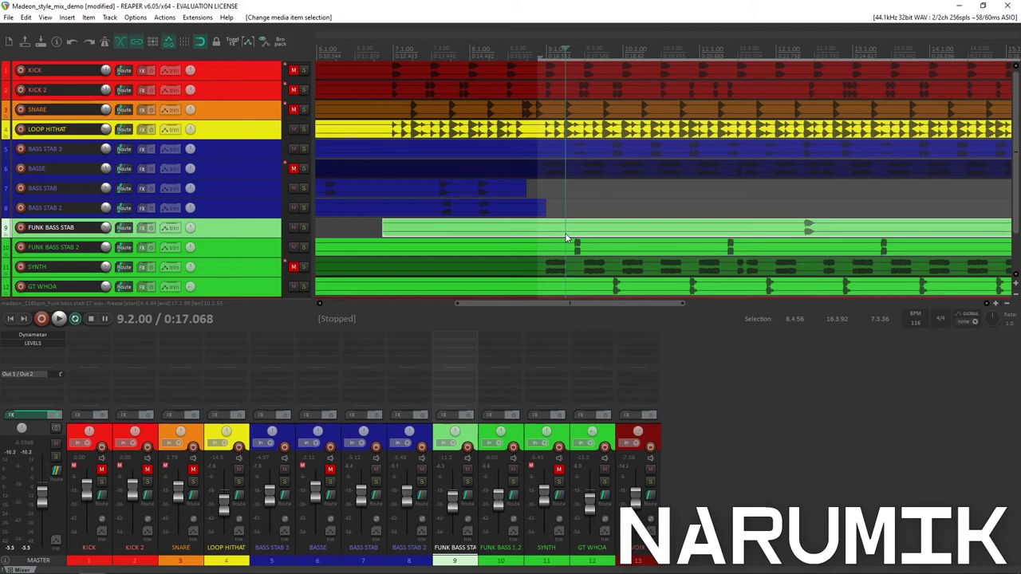
{"action": "left_click", "coordinate": [609, 232]}
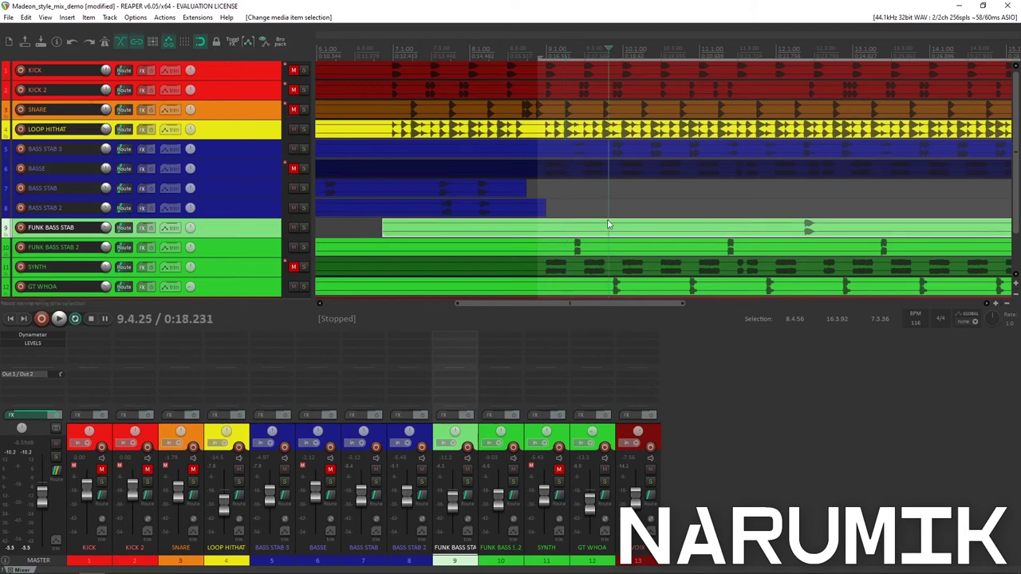
{"action": "key", "text": "space"}
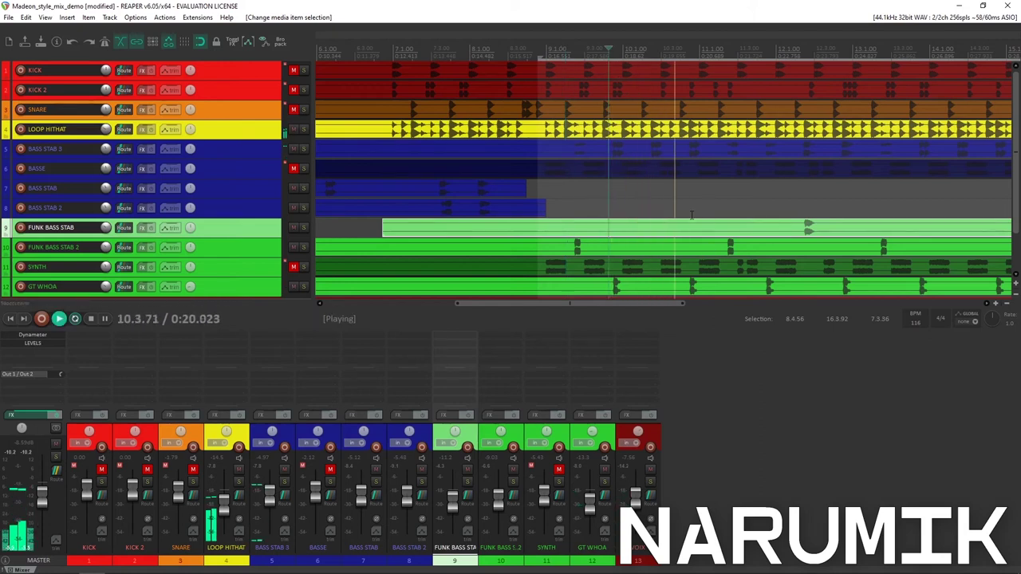
{"action": "key", "text": "space"}
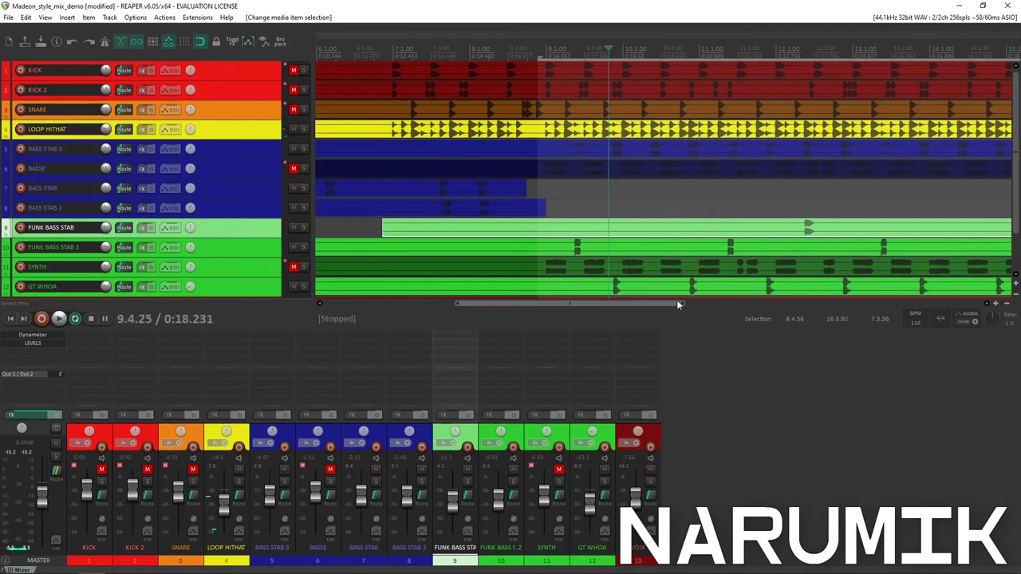
- Select the GT WHOA item, place the play cursor at 10.4.00 before its next hit and save the project
{"action": "left_click", "coordinate": [689, 285]}
{"action": "scroll", "coordinate": [689, 286], "scroll_direction": "up", "scroll_amount": 4}
{"action": "left_click", "coordinate": [627, 284]}
{"action": "key", "text": "ctrl+s"}
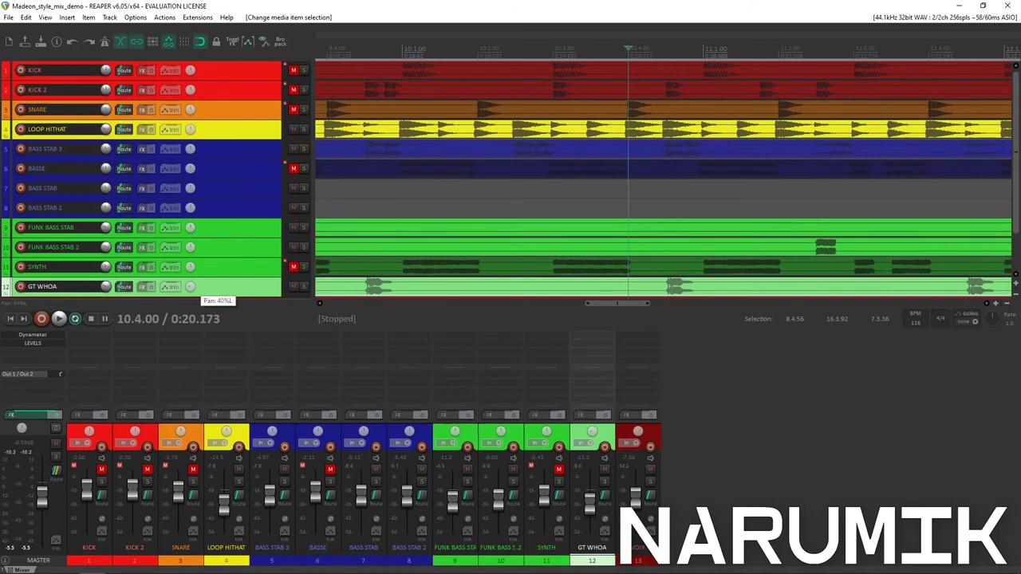
- Adjust the GT WHOA pan to 55%L while auditioning repeatedly from 10.4.00
{"action": "key", "text": "space"}
{"action": "left_click_drag", "start_coordinate": [191, 287], "coordinate": [190, 290]}
{"action": "key", "text": "space"}
{"action": "key", "text": "space"}
{"action": "key", "text": "space"}
{"action": "key", "text": "space"}
{"action": "key", "text": "space"}
{"action": "key", "text": "space"}
{"action": "key", "text": "space"}
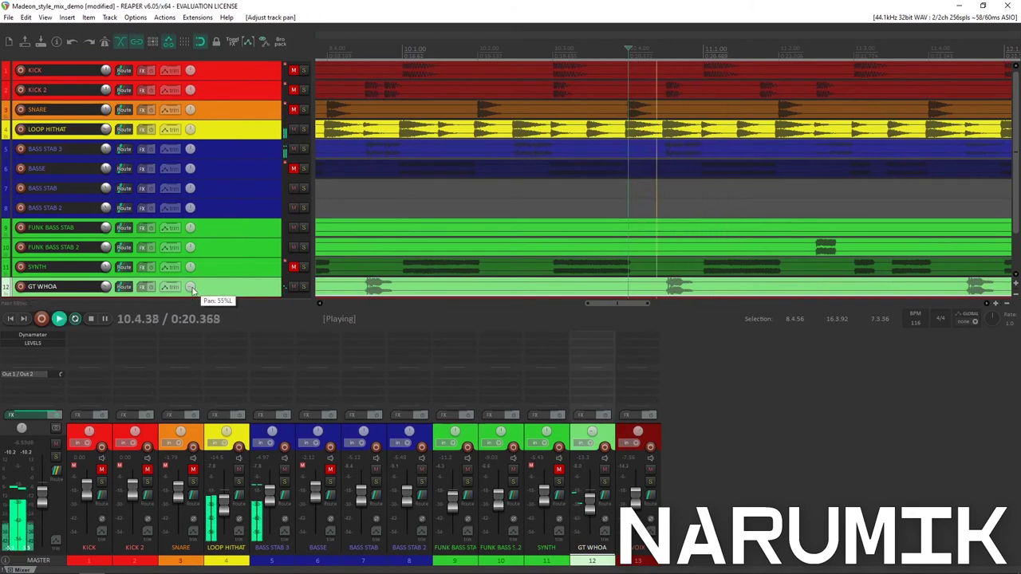
- Audition the panned mix from 10.4.00 and examine the stab and GT WHOA hits across the section
{"action": "scroll", "coordinate": [548, 208], "scroll_direction": "down", "scroll_amount": 5}
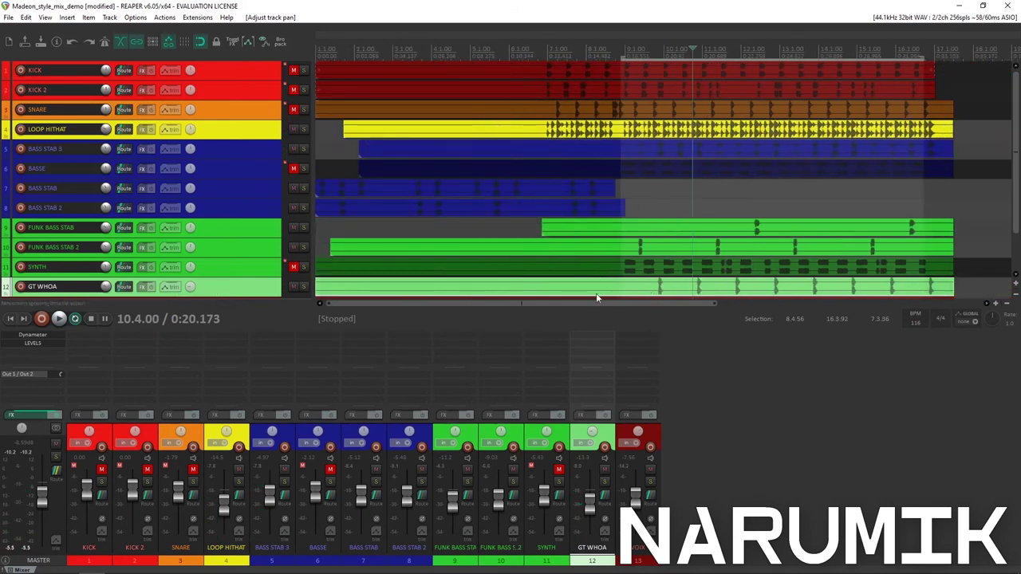
{"action": "key", "text": "space"}
{"action": "key", "text": "space"}
{"action": "key", "text": "space"}
{"action": "key", "text": "space"}
{"action": "scroll", "coordinate": [742, 259], "scroll_direction": "up", "scroll_amount": 3}
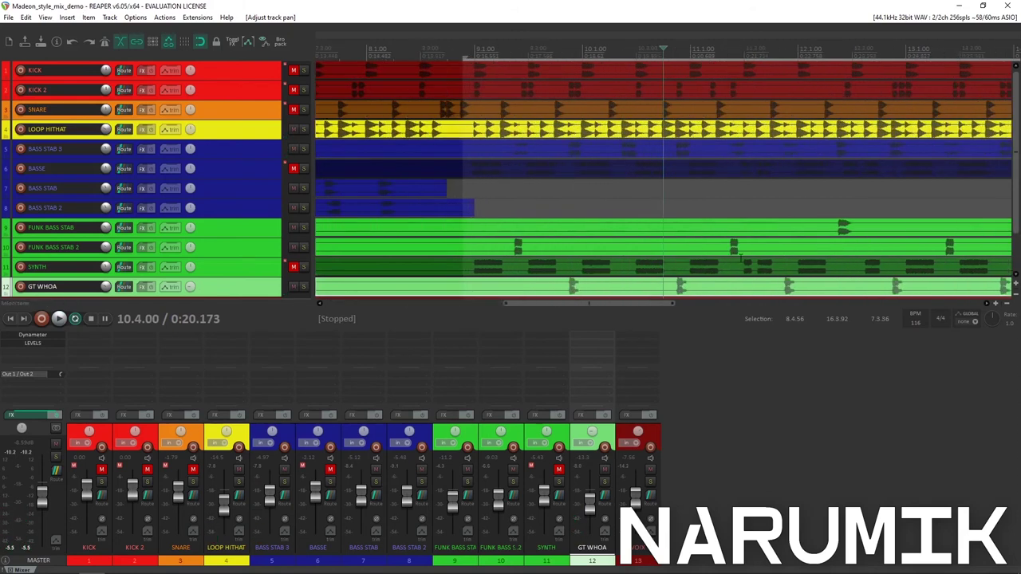
{"action": "scroll", "coordinate": [685, 243], "scroll_direction": "up", "scroll_amount": 2}
{"action": "scroll", "coordinate": [686, 244], "scroll_direction": "down", "scroll_amount": 3}
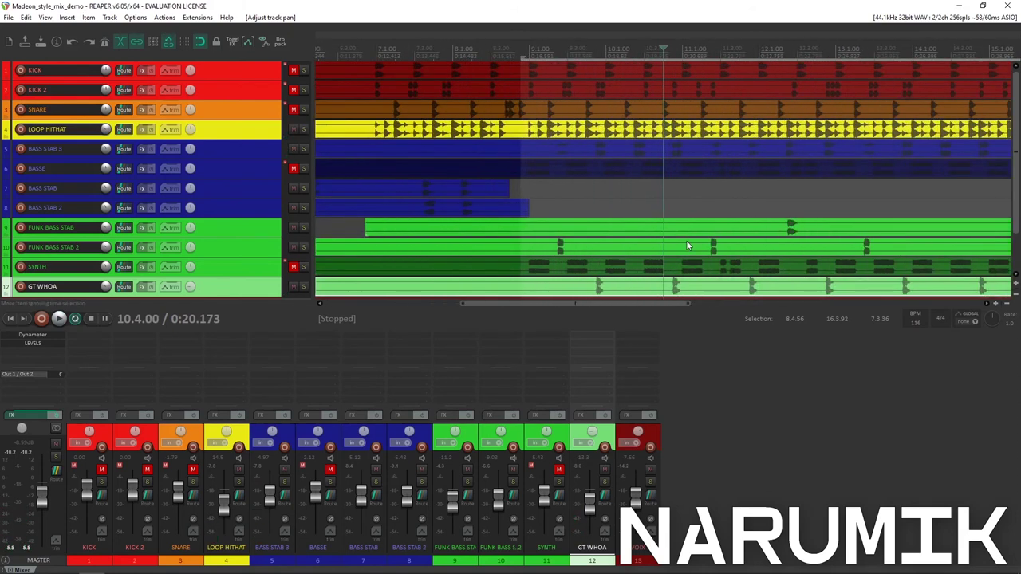
- Solo GT WHOA to audition it from 10.4.00, unsolo it, replay the full mix and save the project
{"action": "scroll", "coordinate": [685, 246], "scroll_direction": "up", "scroll_amount": 2}
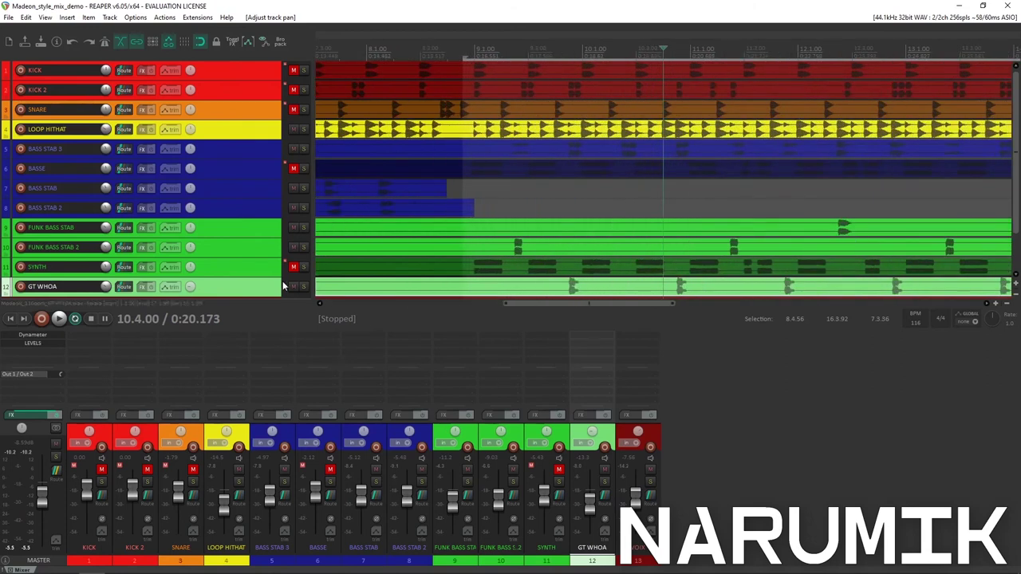
{"action": "left_click", "coordinate": [306, 290]}
{"action": "key", "text": "space"}
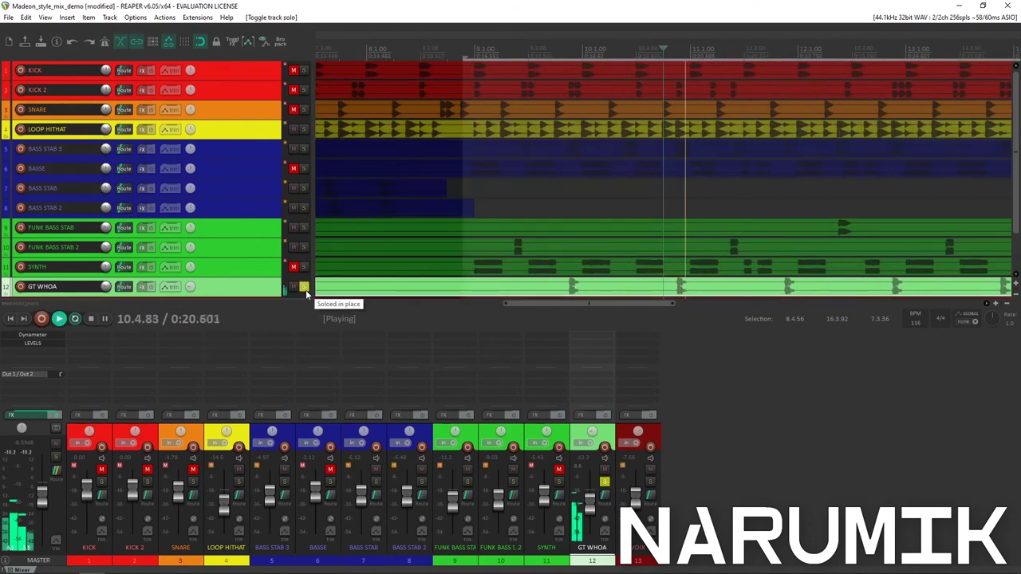
{"action": "key", "text": "space"}
{"action": "left_click", "coordinate": [305, 290]}
{"action": "key", "text": "space"}
{"action": "key", "text": "space"}
{"action": "scroll", "coordinate": [536, 180], "scroll_direction": "down", "scroll_amount": 3}
{"action": "key", "text": "ctrl+s"}
- Examine the whole arrangement and audition the current mix from 10.4.00
{"action": "scroll", "coordinate": [536, 180], "scroll_direction": "up", "scroll_amount": 2}
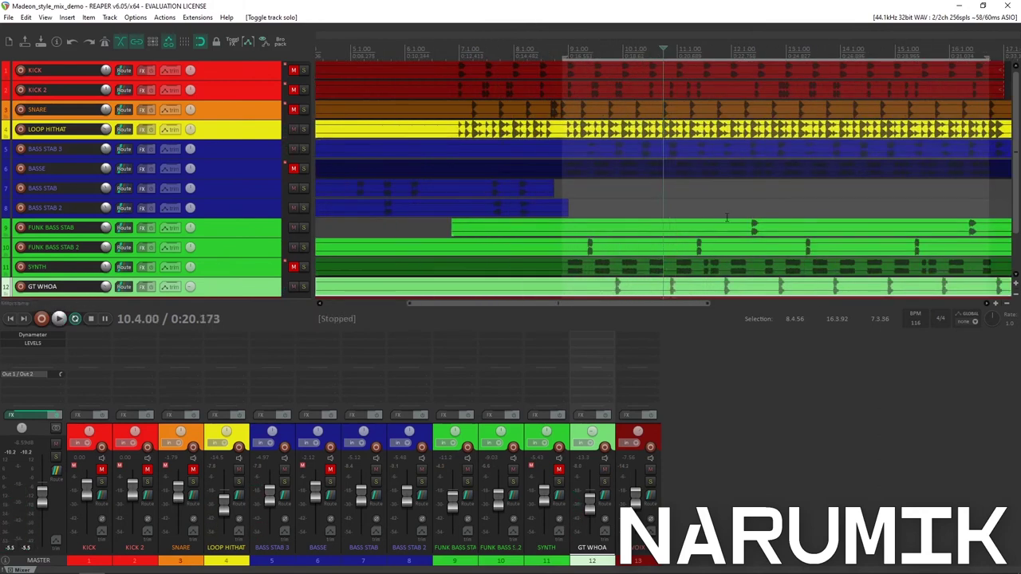
{"action": "scroll", "coordinate": [726, 217], "scroll_direction": "down", "scroll_amount": 2}
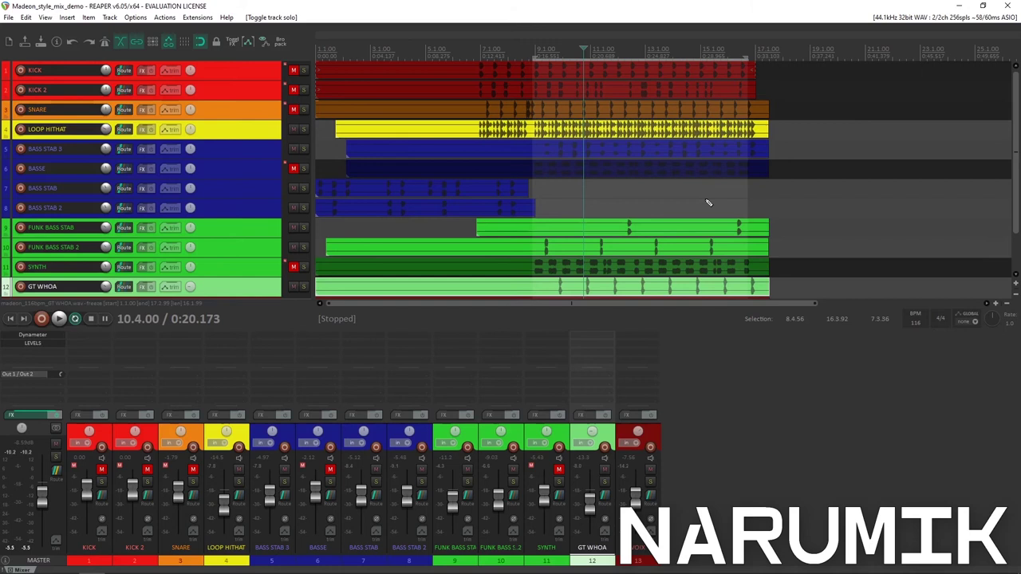
{"action": "scroll", "coordinate": [708, 203], "scroll_direction": "up", "scroll_amount": 3}
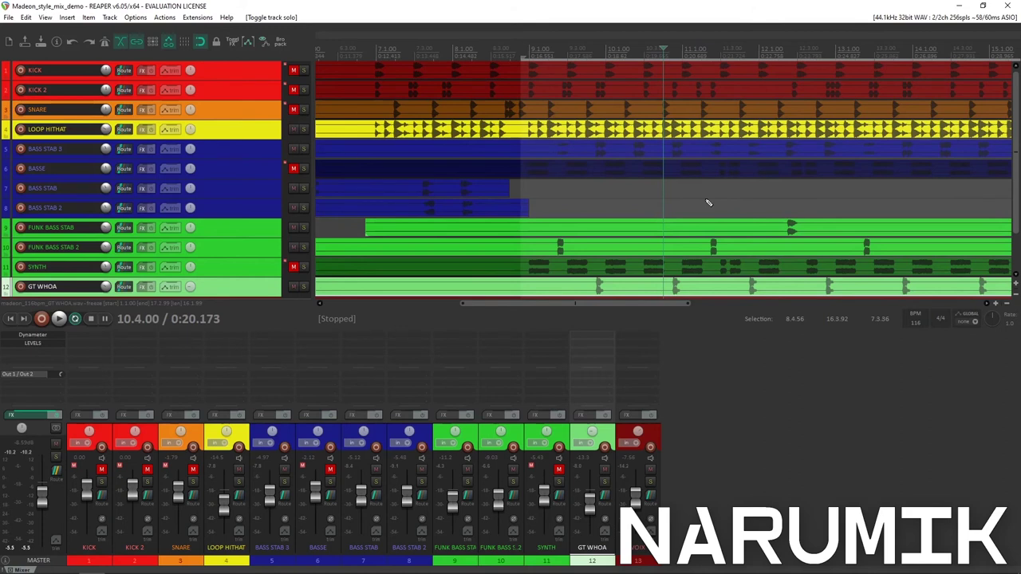
{"action": "scroll", "coordinate": [735, 202], "scroll_direction": "down", "scroll_amount": 1}
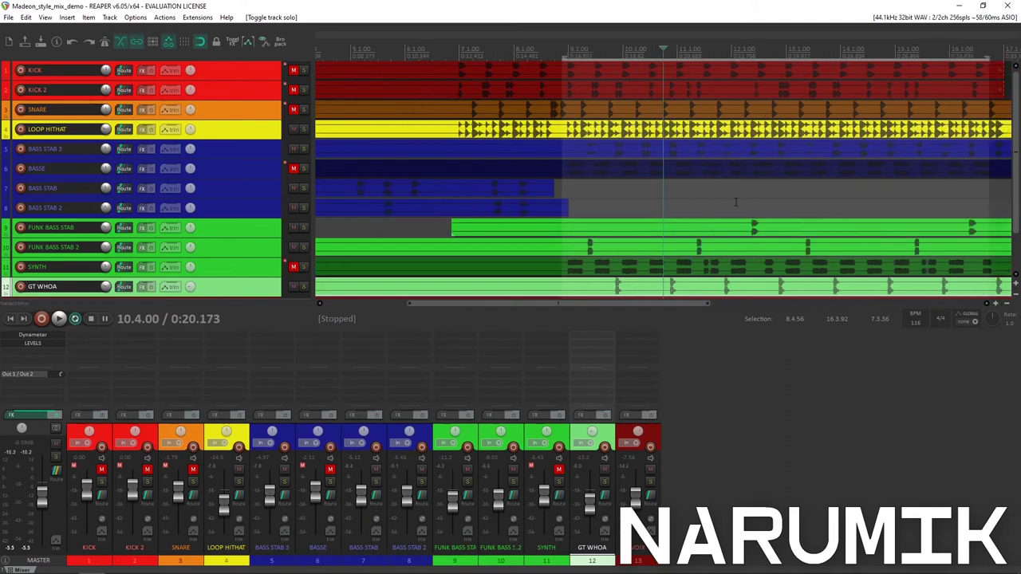
{"action": "scroll", "coordinate": [709, 212], "scroll_direction": "down", "scroll_amount": 1}
{"action": "key", "text": "space"}
{"action": "scroll", "coordinate": [709, 212], "scroll_direction": "down", "scroll_amount": 1}
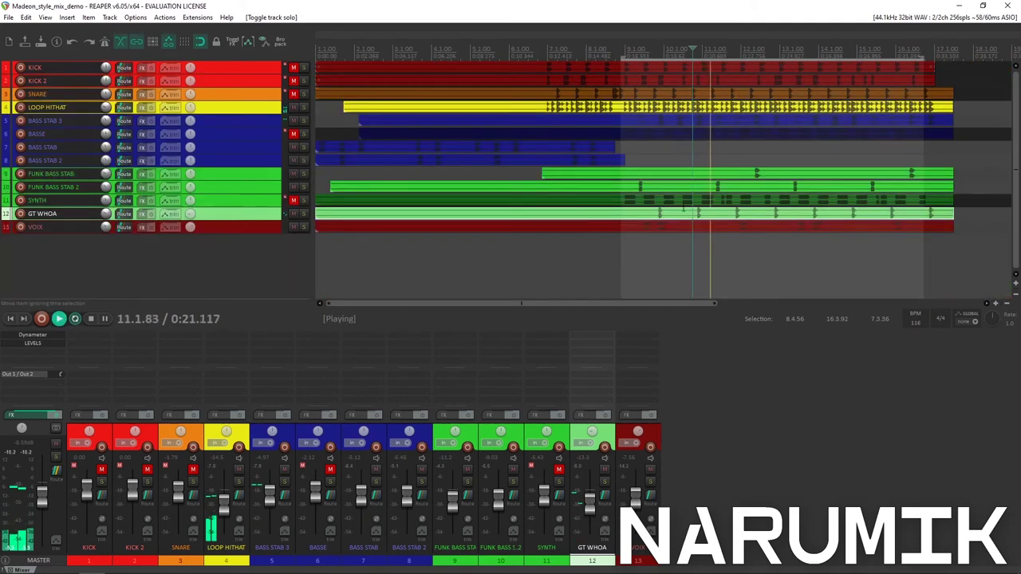
{"action": "key", "text": "space"}
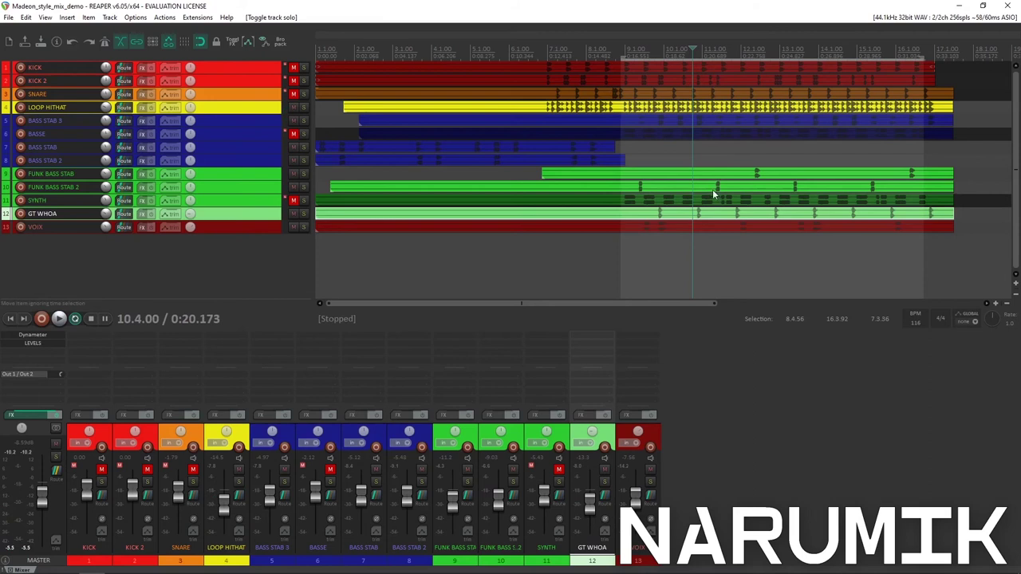
- Select the FUNK BASS STAB 2 item, place the play cursor at 11.2.07 before its hit and audition the mix
{"action": "left_click", "coordinate": [712, 189]}
{"action": "scroll", "coordinate": [712, 189], "scroll_direction": "up", "scroll_amount": 4}
{"action": "key", "text": "space"}
{"action": "key", "text": "space"}
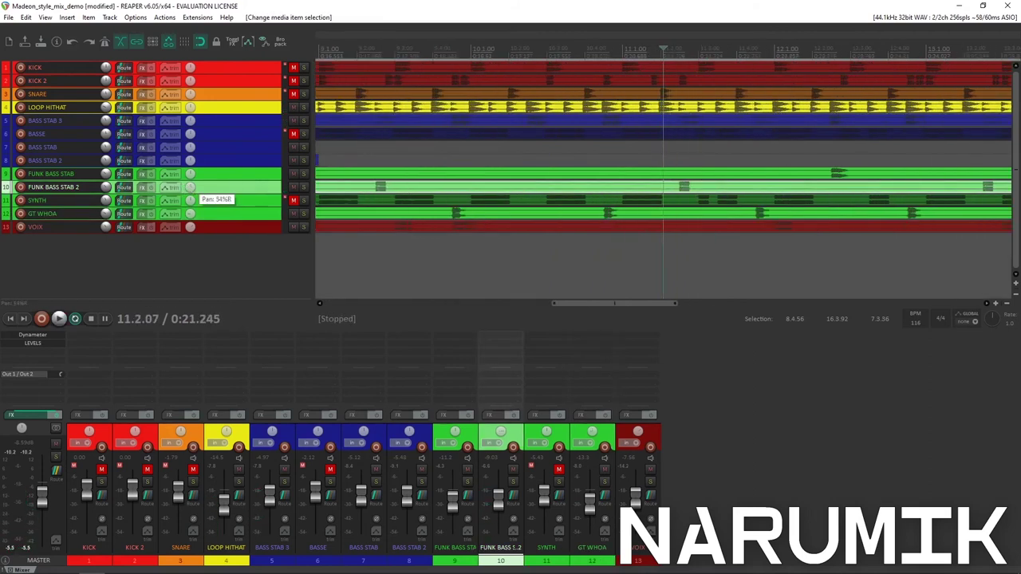
{"action": "key", "text": "space"}
- Adjust the FUNK BASS STAB 2 pan to 25%L while auditioning repeatedly from 11.2.07
{"action": "left_click_drag", "start_coordinate": [190, 186], "coordinate": [191, 182]}
{"action": "key", "text": "space"}
{"action": "key", "text": "space"}
{"action": "key", "text": "space"}
{"action": "key", "text": "space"}
{"action": "key", "text": "space"}
{"action": "key", "text": "space"}
{"action": "key", "text": "space"}
{"action": "key", "text": "space"}
{"action": "key", "text": "space"}
{"action": "key", "text": "space"}
{"action": "key", "text": "space"}
{"action": "key", "text": "space"}
{"action": "key", "text": "space"}
{"action": "key", "text": "space"}
{"action": "key", "text": "space"}
{"action": "key", "text": "space"}
{"action": "scroll", "coordinate": [192, 188], "scroll_direction": "up", "scroll_amount": 8}
{"action": "key", "text": "space"}
{"action": "key", "text": "space"}
{"action": "key", "text": "space"}
{"action": "key", "text": "space"}
{"action": "scroll", "coordinate": [191, 188], "scroll_direction": "down", "scroll_amount": 6}
{"action": "key", "text": "space"}
{"action": "key", "text": "space"}
{"action": "scroll", "coordinate": [192, 188], "scroll_direction": "down", "scroll_amount": 3}
{"action": "key", "text": "space"}
{"action": "key", "text": "space"}
{"action": "key", "text": "space"}
{"action": "key", "text": "space"}
{"action": "key", "text": "space"}
{"action": "scroll", "coordinate": [191, 188], "scroll_direction": "up", "scroll_amount": 3}
{"action": "key", "text": "space"}
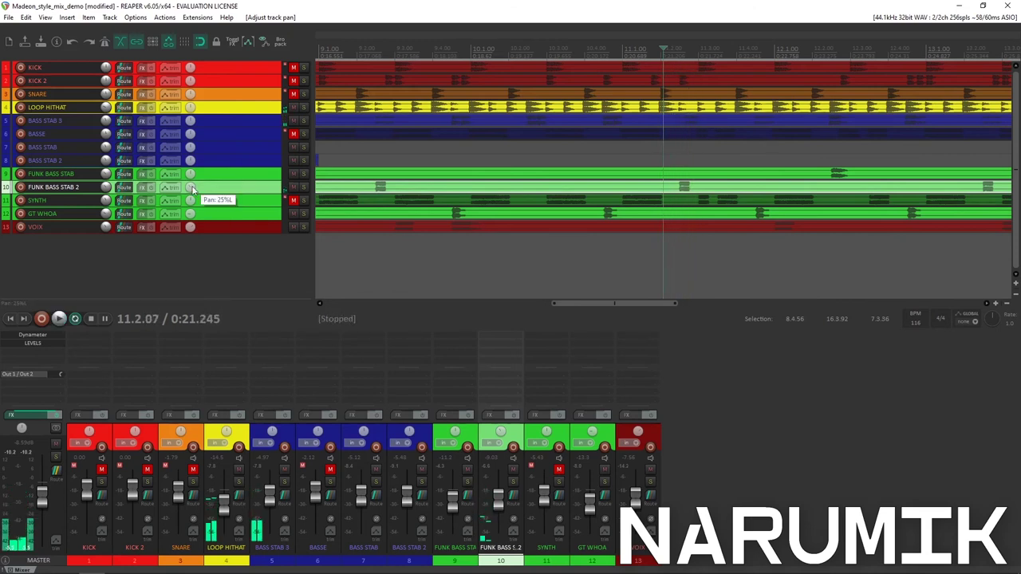
{"action": "key", "text": "space"}
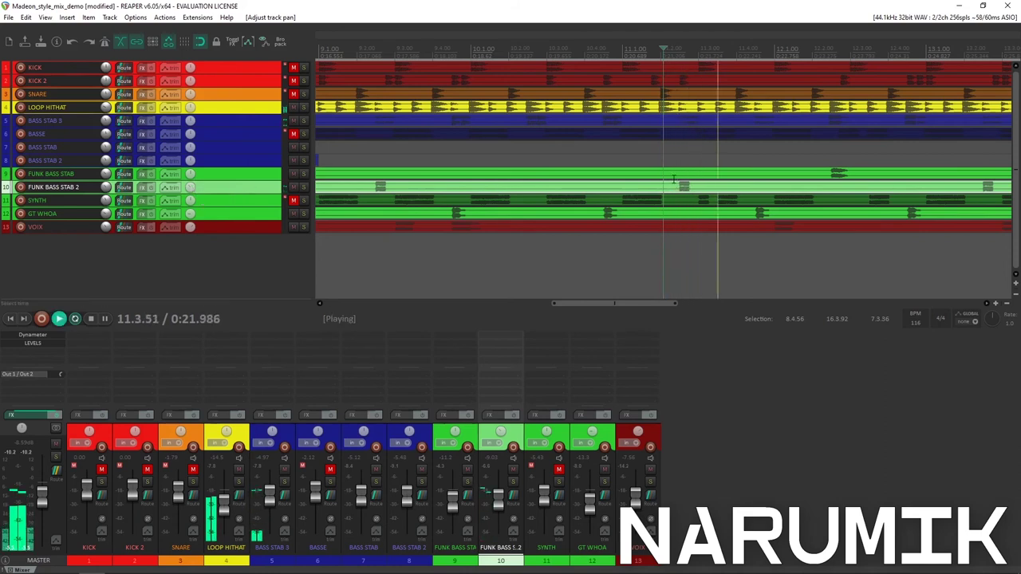
{"action": "key", "text": "space"}
- Adjust the BASS STAB 3 pan to 19%R while auditioning repeatedly from 11.2.07
{"action": "left_click", "coordinate": [209, 124]}
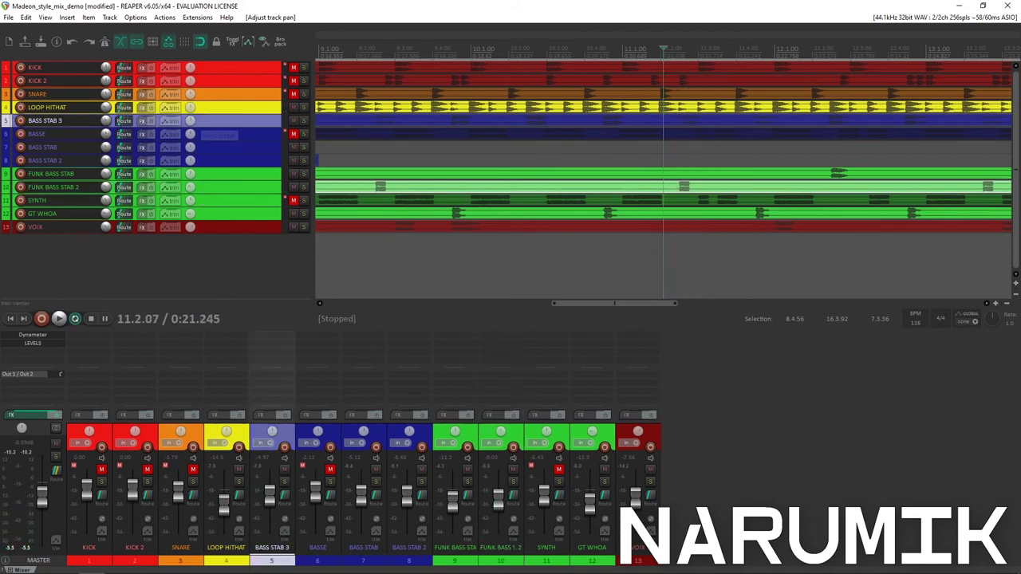
{"action": "key", "text": "space"}
{"action": "scroll", "coordinate": [193, 134], "scroll_direction": "up", "scroll_amount": 4}
{"action": "key", "text": "space"}
{"action": "key", "text": "space"}
{"action": "key", "text": "space"}
{"action": "key", "text": "space"}
{"action": "key", "text": "space"}
{"action": "key", "text": "space"}
{"action": "scroll", "coordinate": [193, 125], "scroll_direction": "up", "scroll_amount": 3}
{"action": "key", "text": "space"}
{"action": "key", "text": "space"}
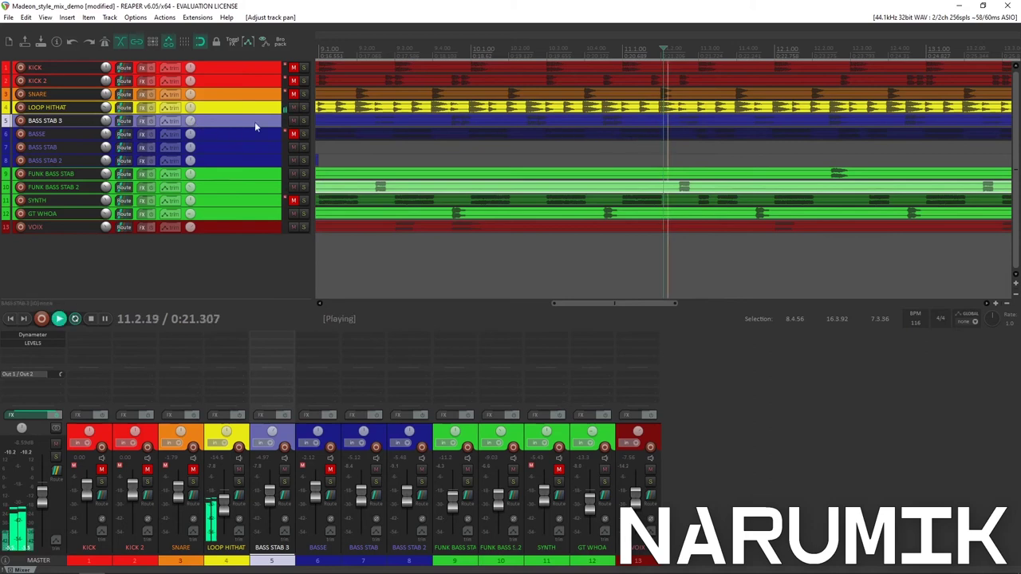
{"action": "mouse_move", "coordinate": [191, 121]}
{"action": "key", "text": "space"}
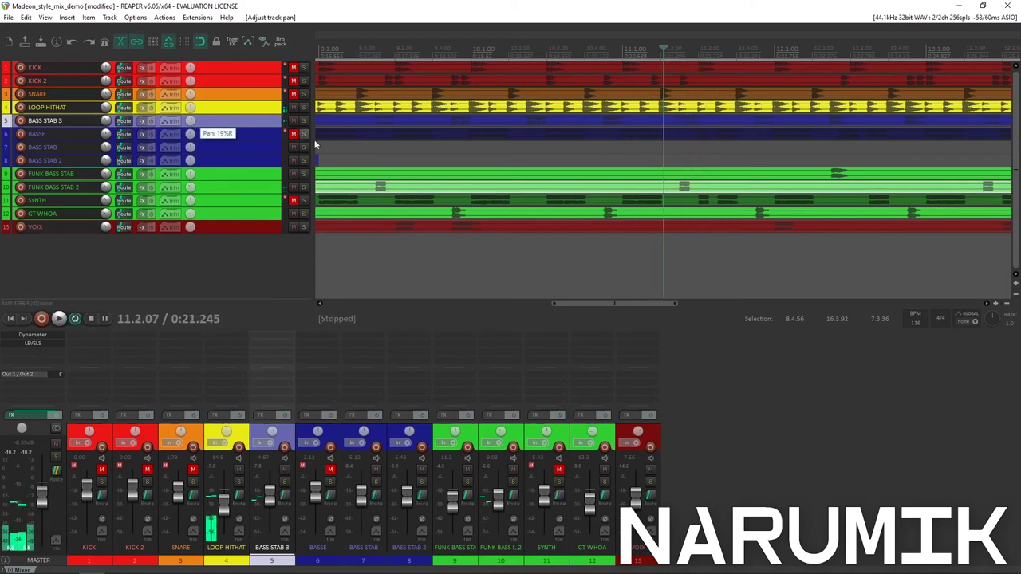
{"action": "key", "text": "space"}
{"action": "key", "text": "space"}
- Place the play cursor at 12.2.02 before the FUNK BASS STAB hit and audition the mix there
{"action": "scroll", "coordinate": [385, 162], "scroll_direction": "down", "scroll_amount": 3}
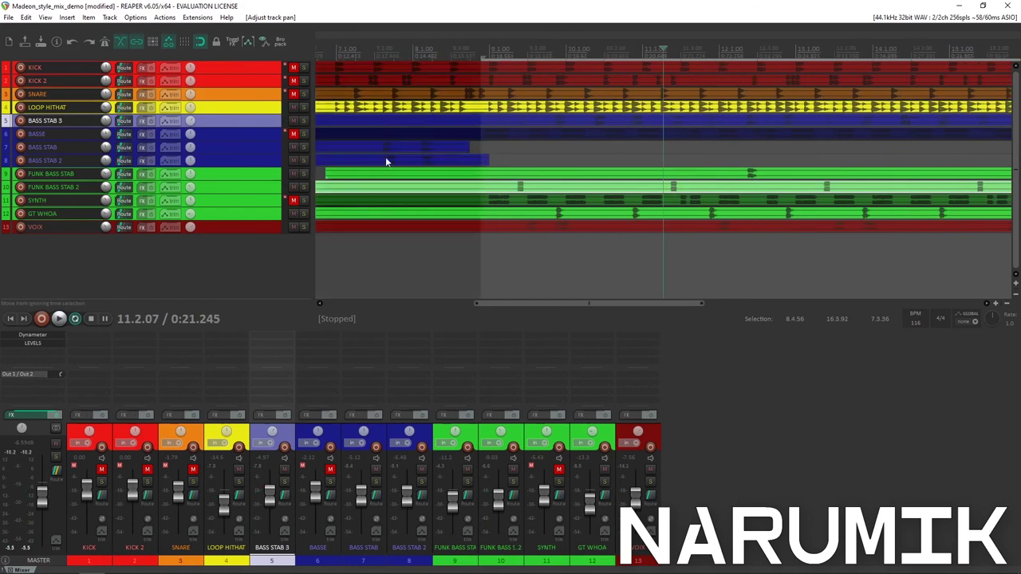
{"action": "left_click", "coordinate": [246, 173]}
{"action": "left_click", "coordinate": [754, 154]}
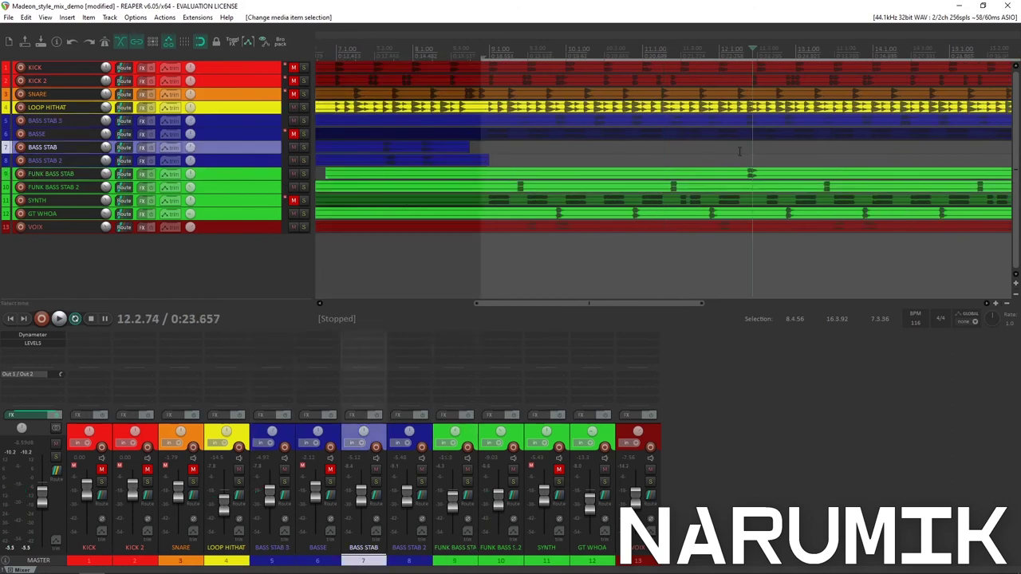
{"action": "left_click", "coordinate": [738, 151]}
{"action": "key", "text": "space"}
{"action": "scroll", "coordinate": [748, 147], "scroll_direction": "up", "scroll_amount": 4}
{"action": "key", "text": "space"}
{"action": "key", "text": "space"}
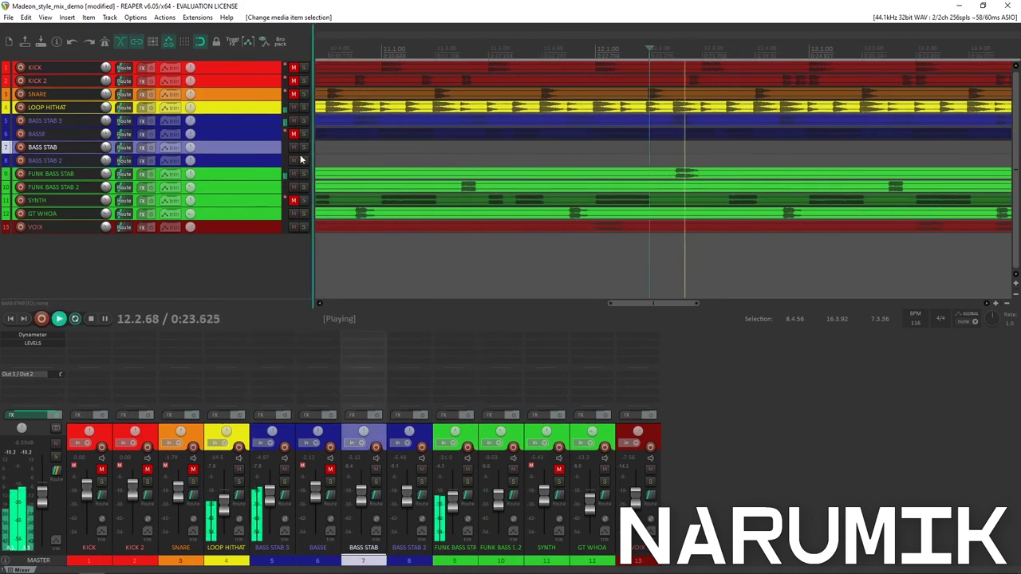
- Solo FUNK BASS STAB to audition its hit from 12.2.02, unsolo it and replay the full mix
{"action": "left_click", "coordinate": [223, 174]}
{"action": "key", "text": "space"}
{"action": "left_click", "coordinate": [303, 175]}
{"action": "key", "text": "space"}
{"action": "key", "text": "space"}
{"action": "left_click", "coordinate": [303, 176]}
{"action": "key", "text": "space"}
{"action": "scroll", "coordinate": [870, 170], "scroll_direction": "down", "scroll_amount": 6}
{"action": "key", "text": "space"}
- Place the play cursor at 16.1.98 before the last FUNK BASS STAB hit and audition it
{"action": "left_click", "coordinate": [905, 160]}
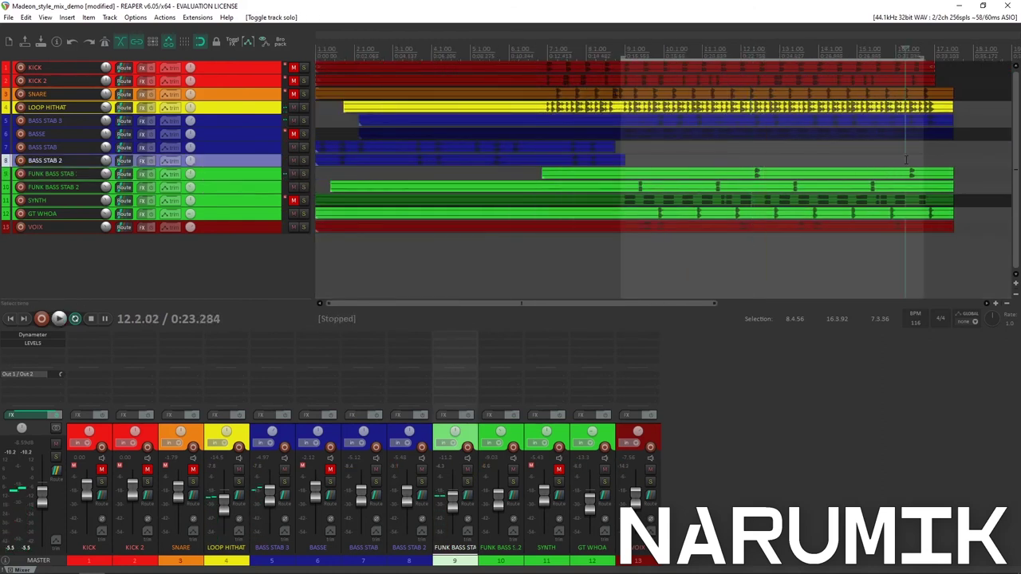
{"action": "scroll", "coordinate": [904, 160], "scroll_direction": "up", "scroll_amount": 6}
{"action": "key", "text": "space"}
{"action": "key", "text": "space"}
{"action": "key", "text": "space"}
{"action": "key", "text": "space"}
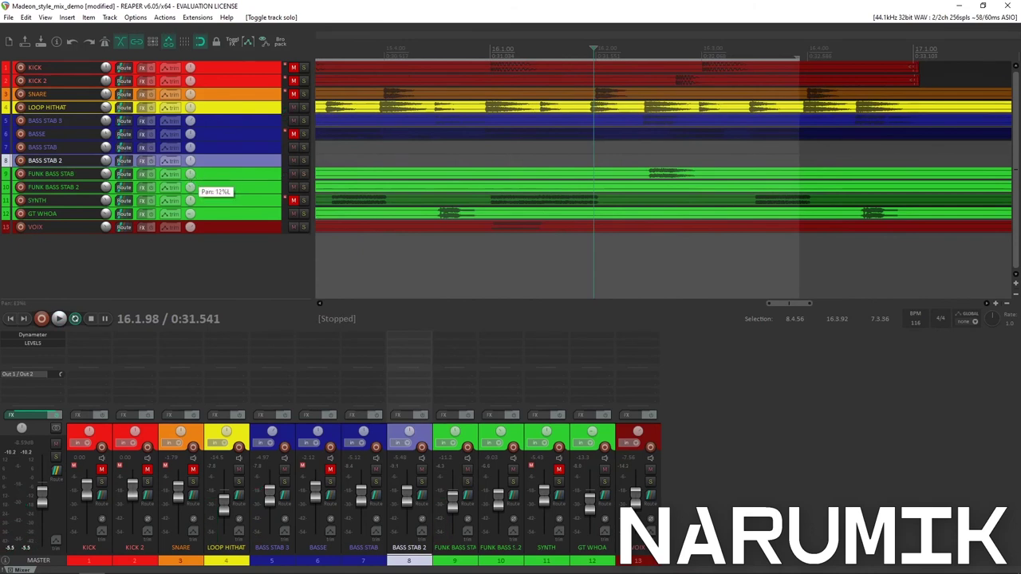
- Adjust the FUNK BASS STAB pan to 17%L while auditioning repeatedly from 16.1.98, and save the project
{"action": "key", "text": "space"}
{"action": "key", "text": "space"}
{"action": "key", "text": "space"}
{"action": "key", "text": "space"}
{"action": "key", "text": "space"}
{"action": "mouse_move", "coordinate": [191, 187]}
{"action": "key", "text": "space"}
{"action": "key", "text": "space"}
{"action": "key", "text": "space"}
{"action": "left_click_drag", "start_coordinate": [195, 177], "coordinate": [196, 169]}
{"action": "key", "text": "space"}
{"action": "key", "text": "space"}
{"action": "key", "text": "space"}
{"action": "key", "text": "space"}
{"action": "key", "text": "space"}
{"action": "key", "text": "space"}
{"action": "key", "text": "space"}
{"action": "key", "text": "space"}
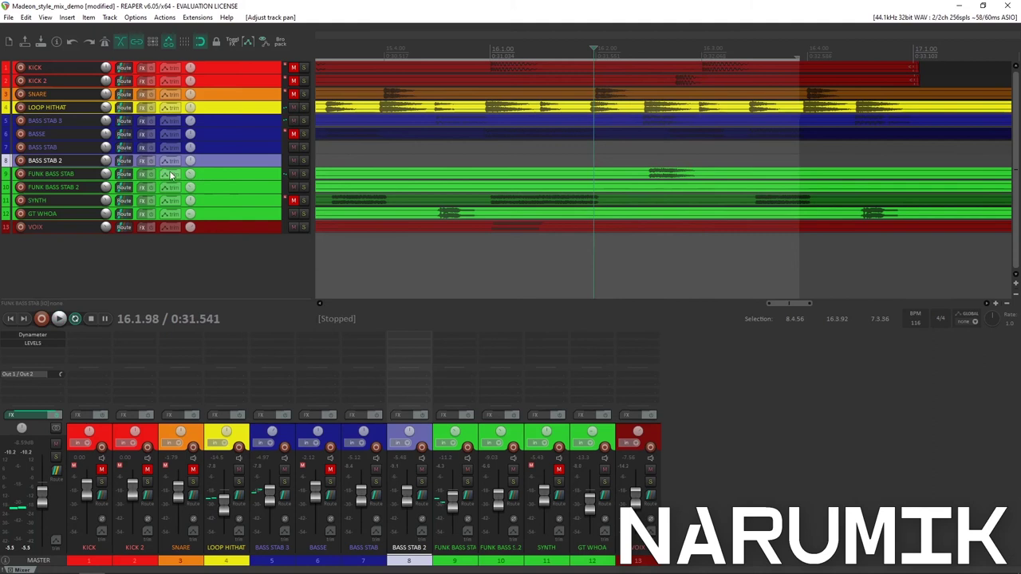
{"action": "key", "text": "space"}
{"action": "key", "text": "space"}
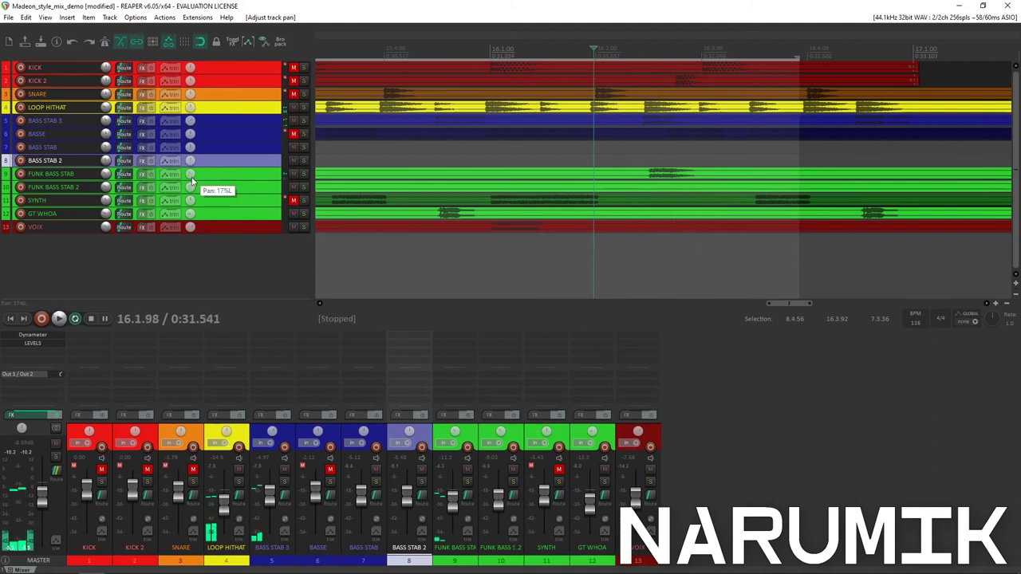
{"action": "key", "text": "space"}
{"action": "left_click_drag", "start_coordinate": [191, 180], "coordinate": [204, 182]}
{"action": "key", "text": "space"}
{"action": "key", "text": "space"}
{"action": "key", "text": "space"}
{"action": "key", "text": "space"}
{"action": "key", "text": "space"}
- Select the BASS STAB item, audition its intro hits and place the play cursor at 5.3.42
{"action": "scroll", "coordinate": [551, 162], "scroll_direction": "down", "scroll_amount": 8}
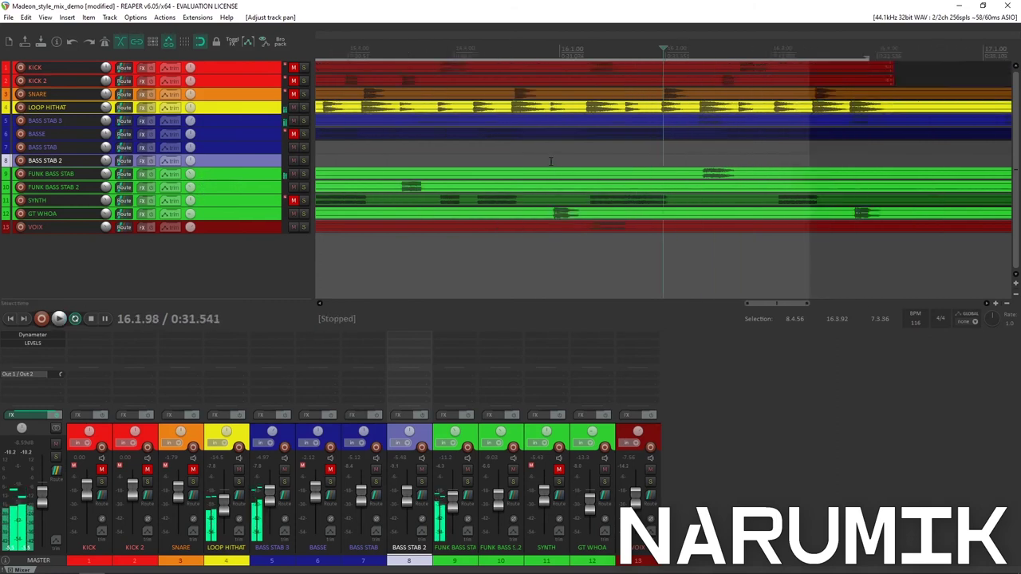
{"action": "scroll", "coordinate": [512, 148], "scroll_direction": "down", "scroll_amount": 6}
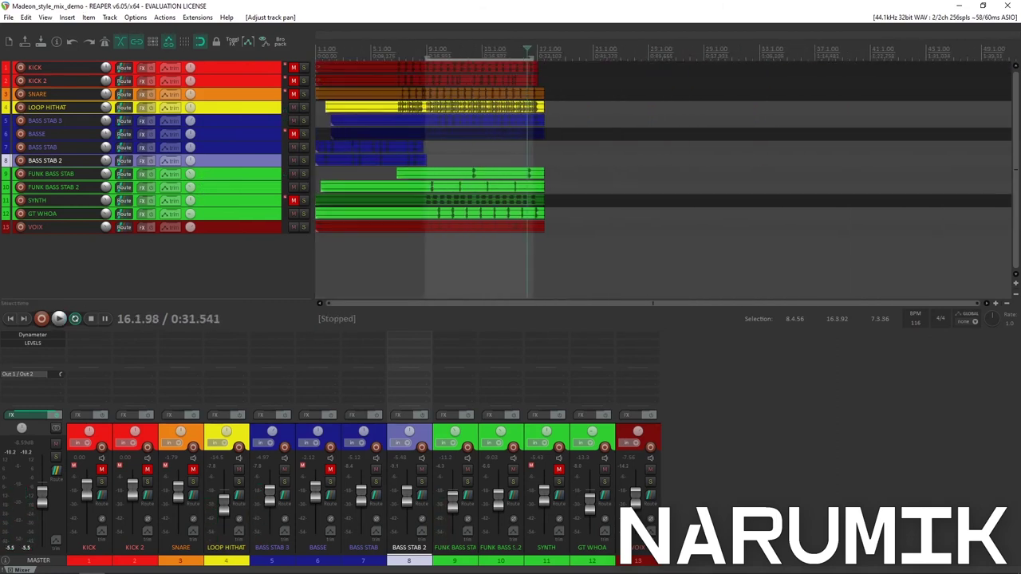
{"action": "left_click", "coordinate": [386, 148]}
{"action": "scroll", "coordinate": [386, 147], "scroll_direction": "up", "scroll_amount": 10}
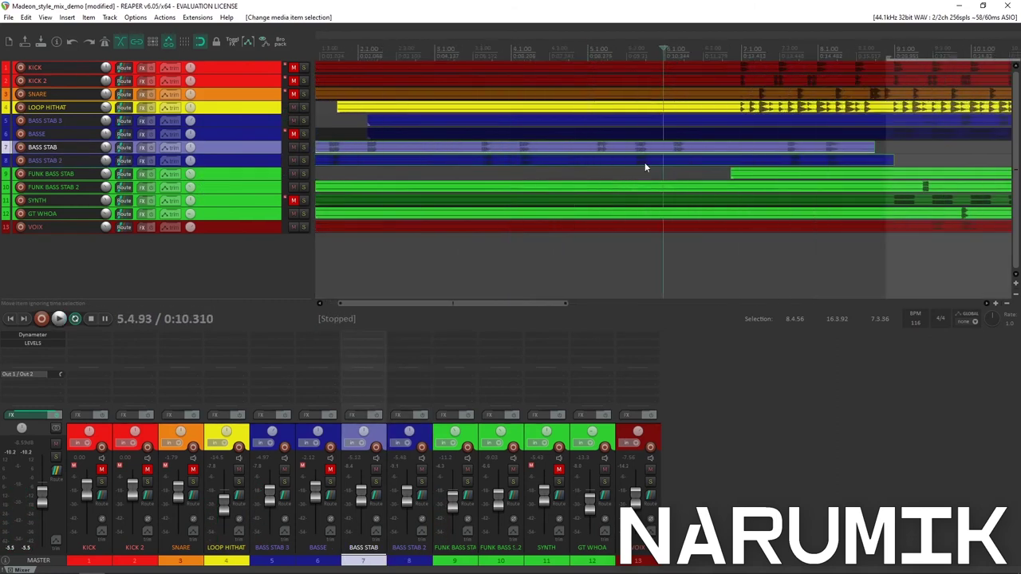
{"action": "left_click", "coordinate": [630, 155]}
{"action": "key", "text": "space"}
{"action": "key", "text": "space"}
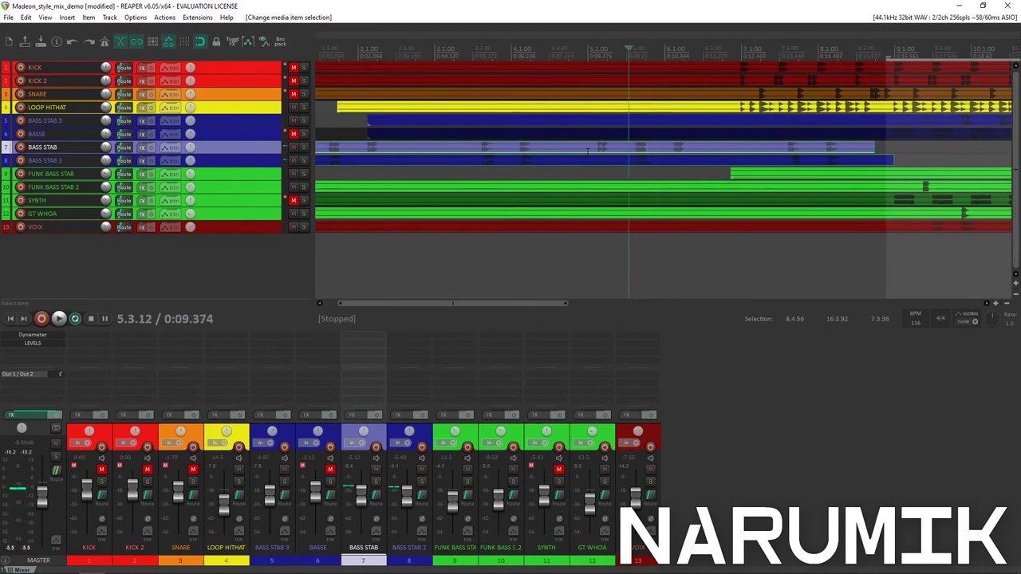
{"action": "scroll", "coordinate": [686, 151], "scroll_direction": "up", "scroll_amount": 5}
{"action": "left_click", "coordinate": [705, 153]}
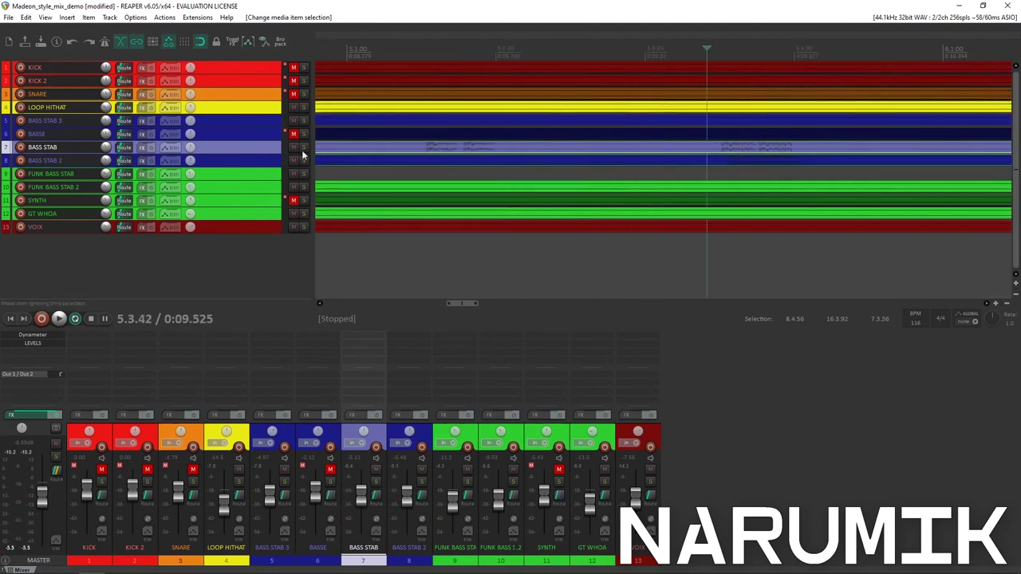
- Pan BASS STAB to 36%L and BASS STAB 2 to 36%R while auditioning repeatedly from 5.3.42
{"action": "left_click_drag", "start_coordinate": [193, 150], "coordinate": [193, 147]}
{"action": "key", "text": "space"}
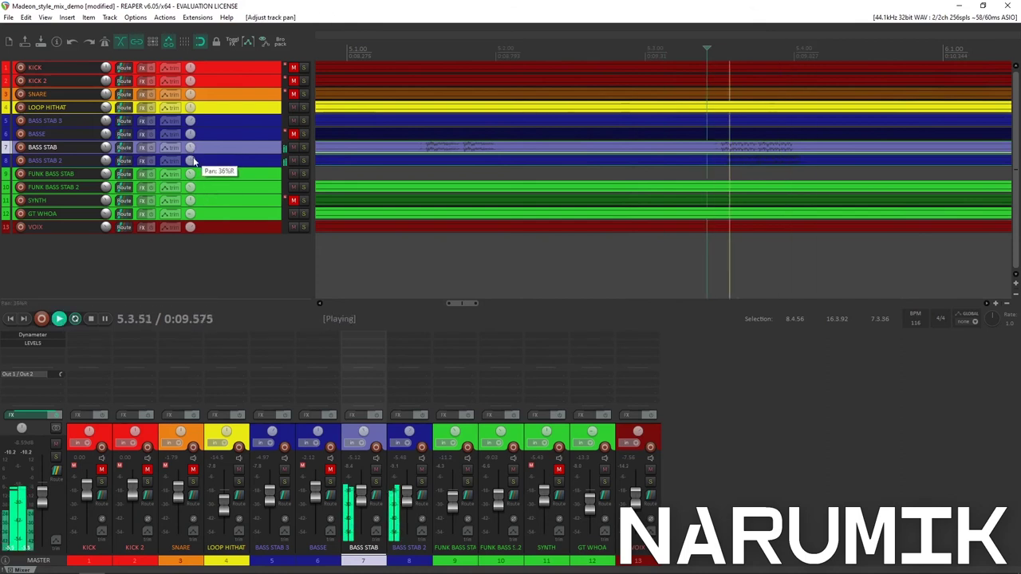
{"action": "key", "text": "space"}
{"action": "key", "text": "space"}
{"action": "key", "text": "space"}
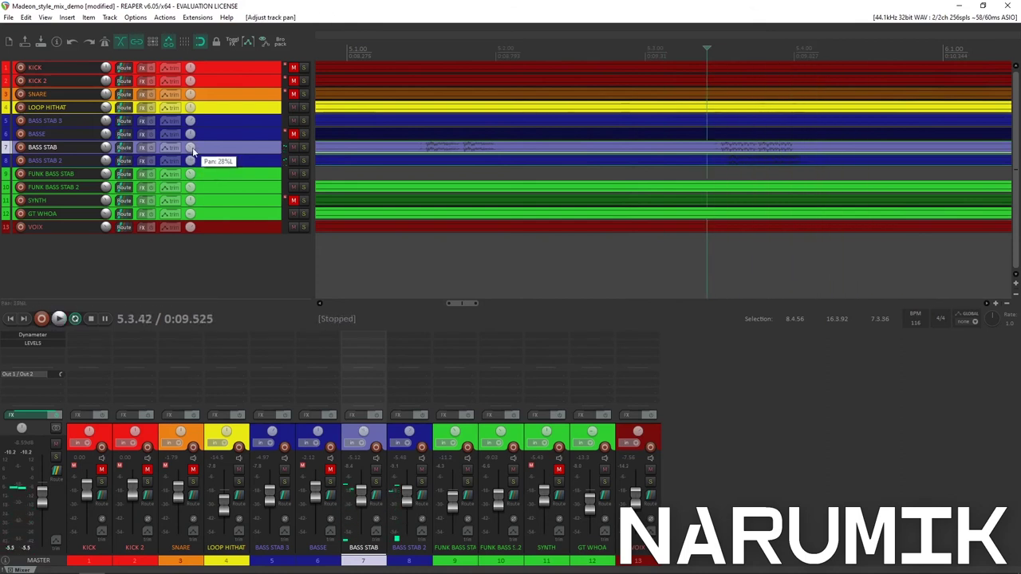
{"action": "key", "text": "space"}
{"action": "key", "text": "space"}
{"action": "key", "text": "space"}
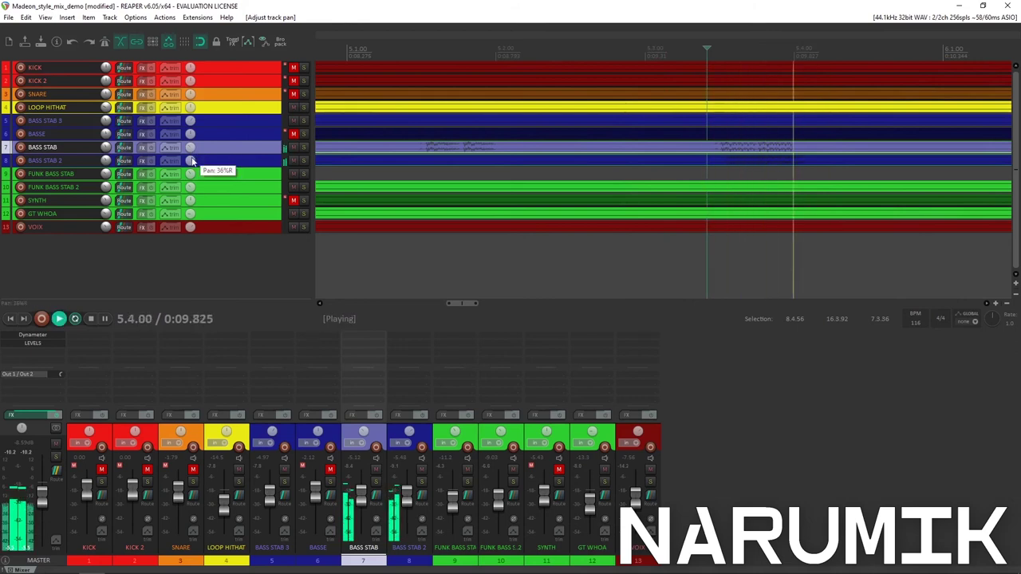
{"action": "key", "text": "space"}
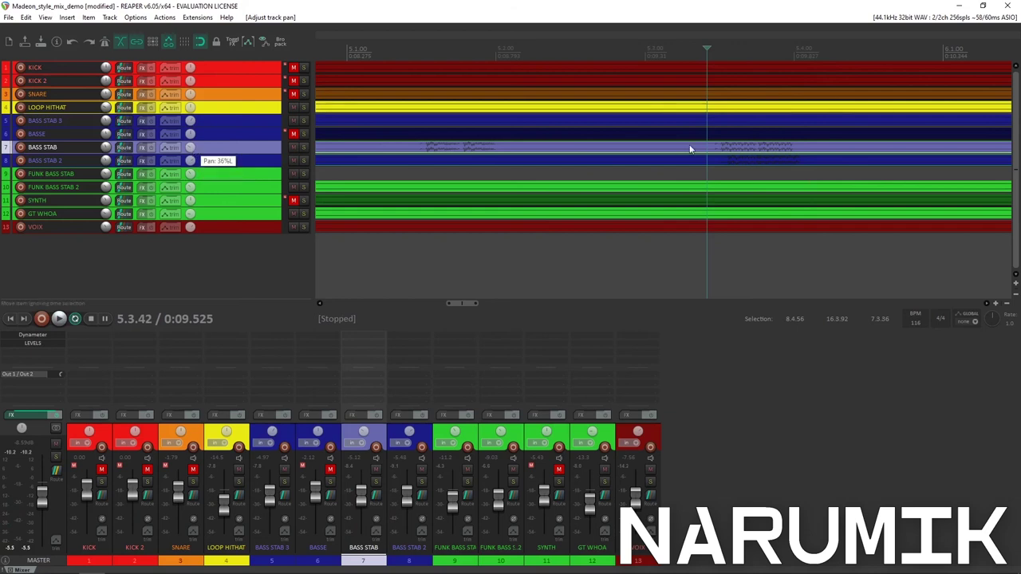
- Audition the panned bass stabs at several intro positions, ending at 3.2.96, and save the project
{"action": "key", "text": "space"}
{"action": "scroll", "coordinate": [690, 149], "scroll_direction": "down", "scroll_amount": 5}
{"action": "key", "text": "space"}
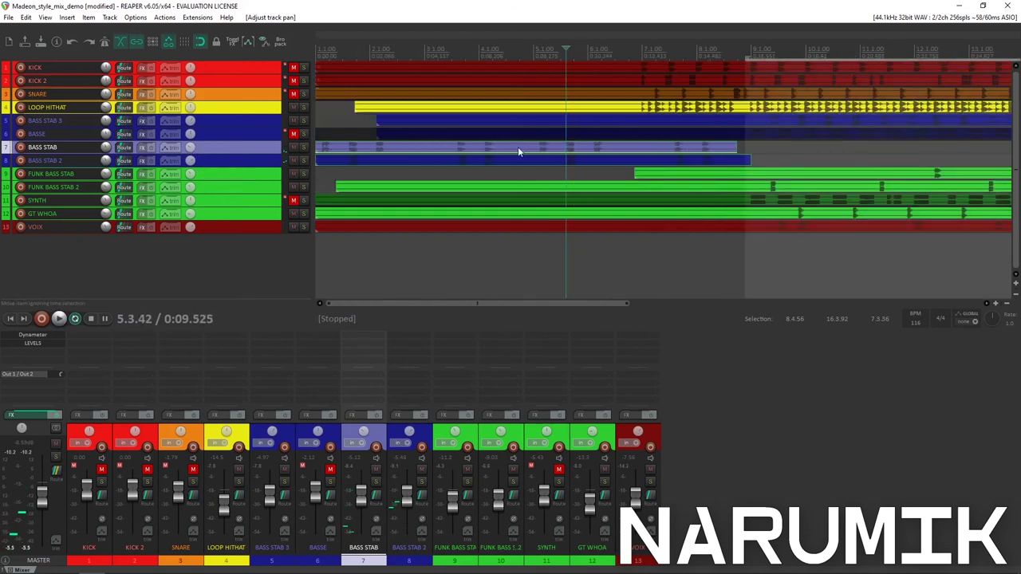
{"action": "left_click", "coordinate": [483, 146]}
{"action": "key", "text": "space"}
{"action": "key", "text": "space"}
{"action": "left_click", "coordinate": [451, 145]}
{"action": "key", "text": "space"}
{"action": "key", "text": "space"}
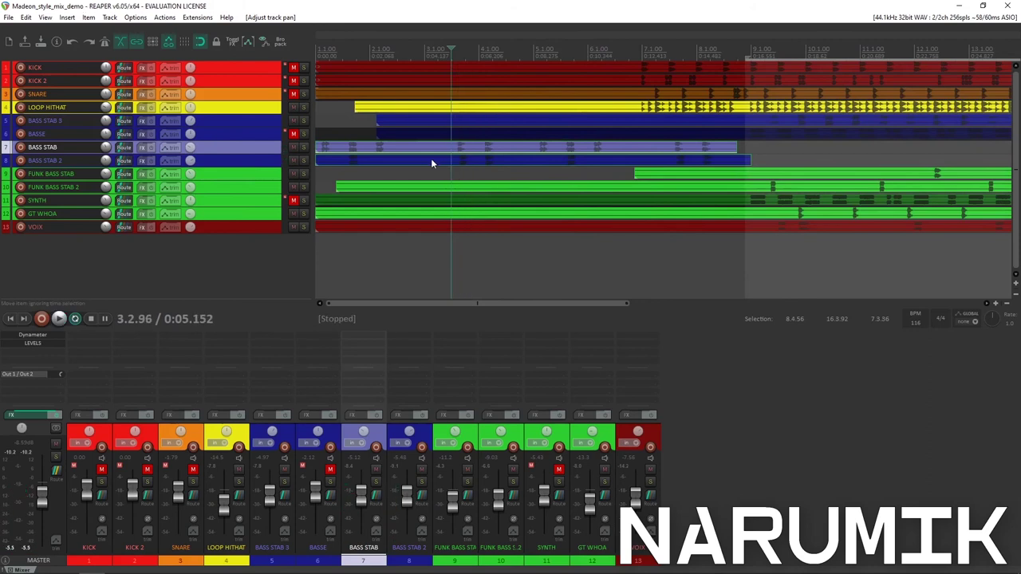
- Unmute all tracks at once and save the project
{"action": "left_click", "coordinate": [294, 134], "text": "ctrl"}
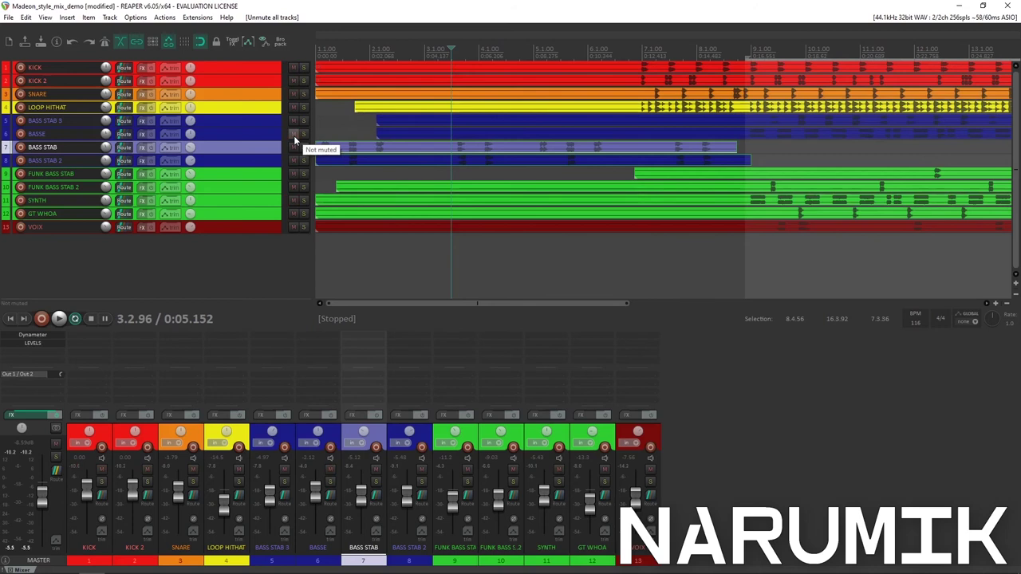
{"action": "key", "text": "ctrl+s"}
{"action": "scroll", "coordinate": [420, 131], "scroll_direction": "down", "scroll_amount": 5}
- Reset the master track's volume to 0.00 dB
{"action": "key", "text": "w"}
{"action": "scroll", "coordinate": [420, 131], "scroll_direction": "up", "scroll_amount": 6}
{"action": "scroll", "coordinate": [419, 131], "scroll_direction": "down", "scroll_amount": 6}
{"action": "scroll", "coordinate": [421, 134], "scroll_direction": "up", "scroll_amount": 3}
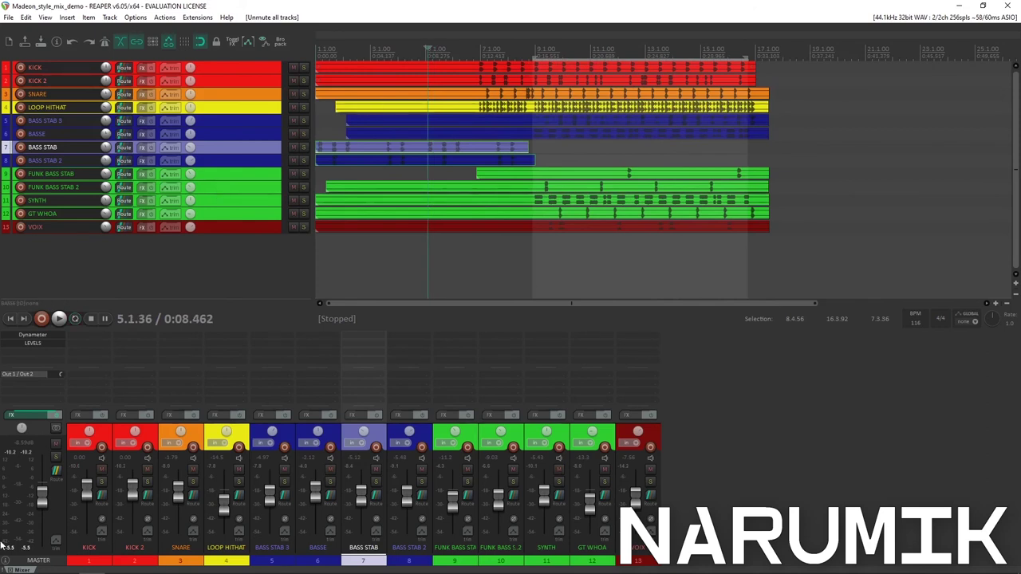
{"action": "double_click", "coordinate": [43, 492]}
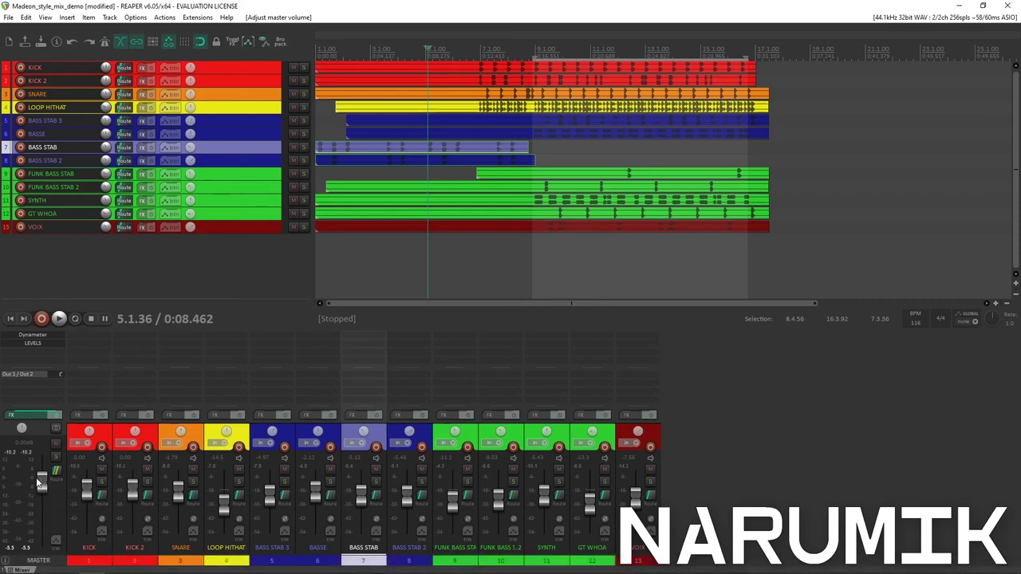
- Reset the master peak readout and audition the full mix from 5.1.36 and again from 10.4.08
{"action": "left_click", "coordinate": [25, 453]}
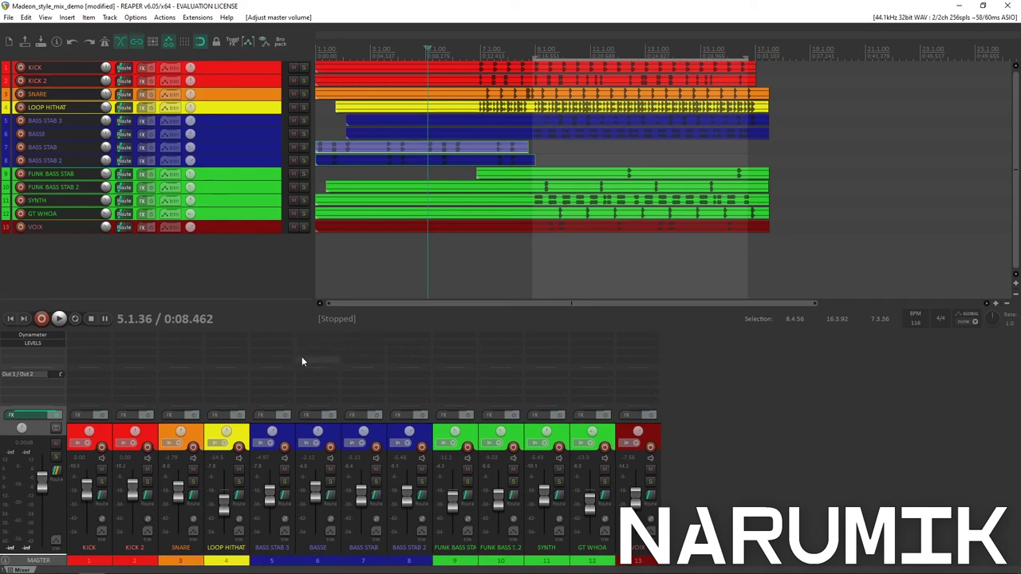
{"action": "key", "text": "space"}
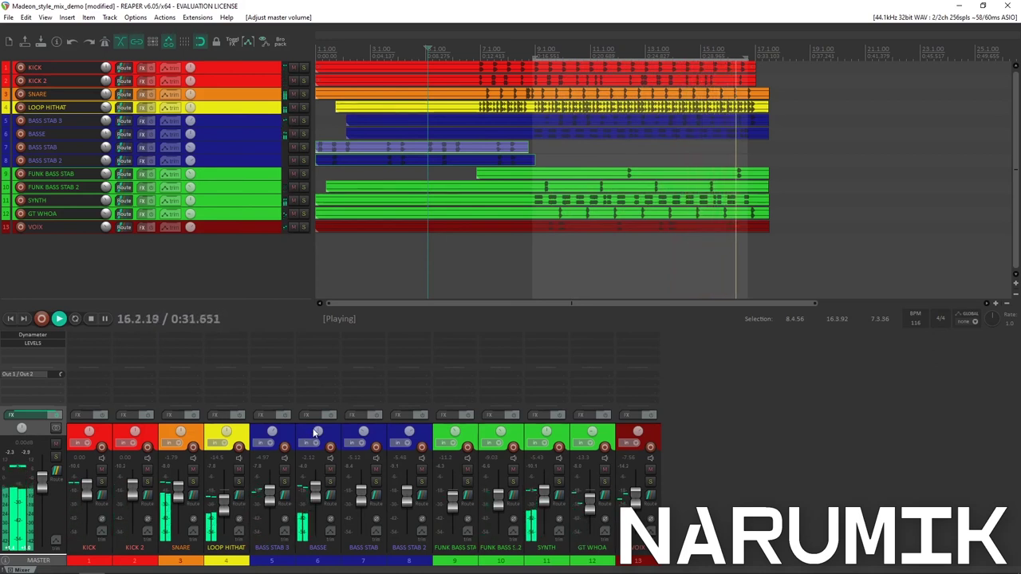
{"action": "key", "text": "space"}
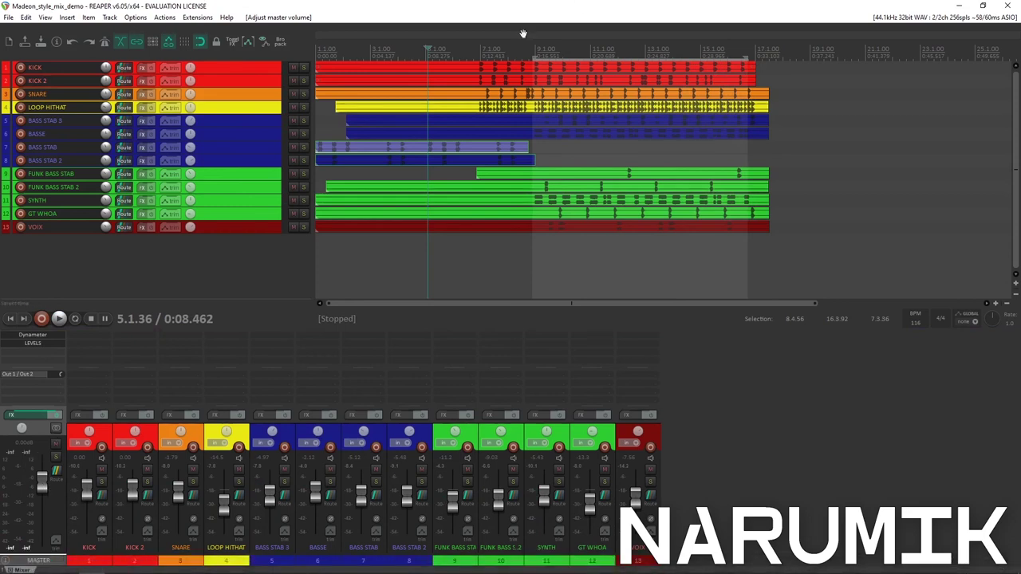
{"action": "left_click", "coordinate": [584, 42]}
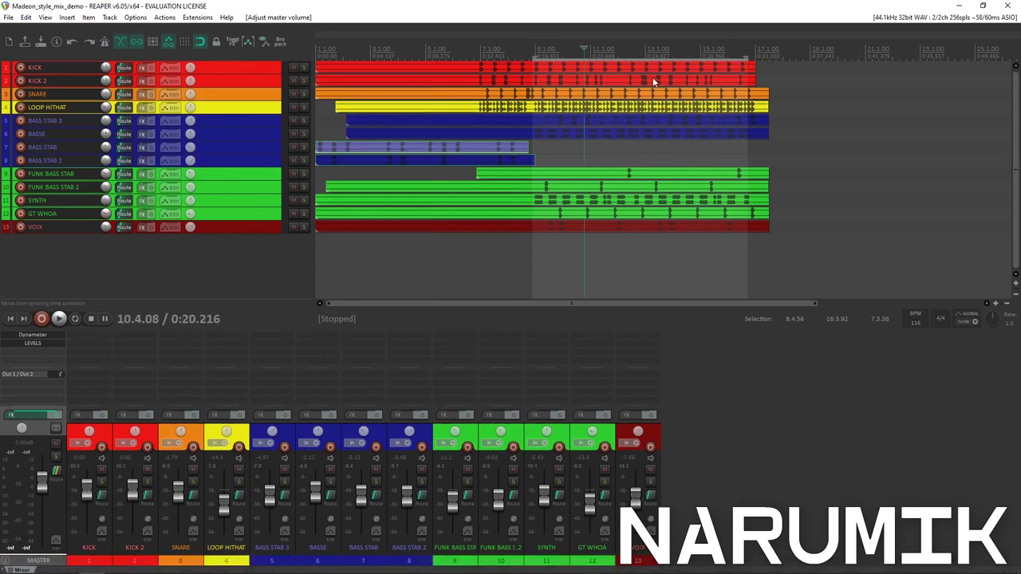
{"action": "key", "text": "space"}
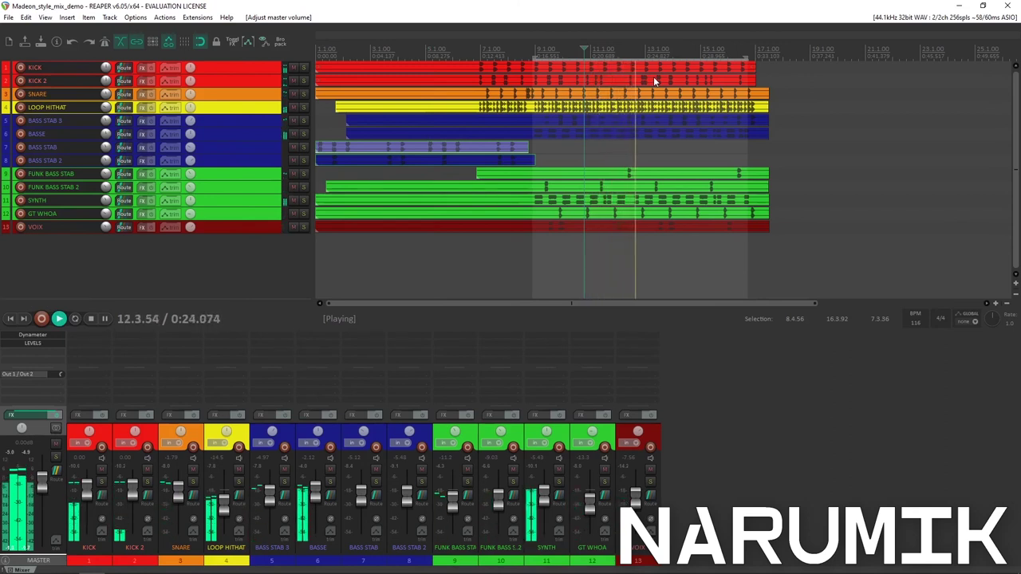
{"action": "key", "text": "space"}
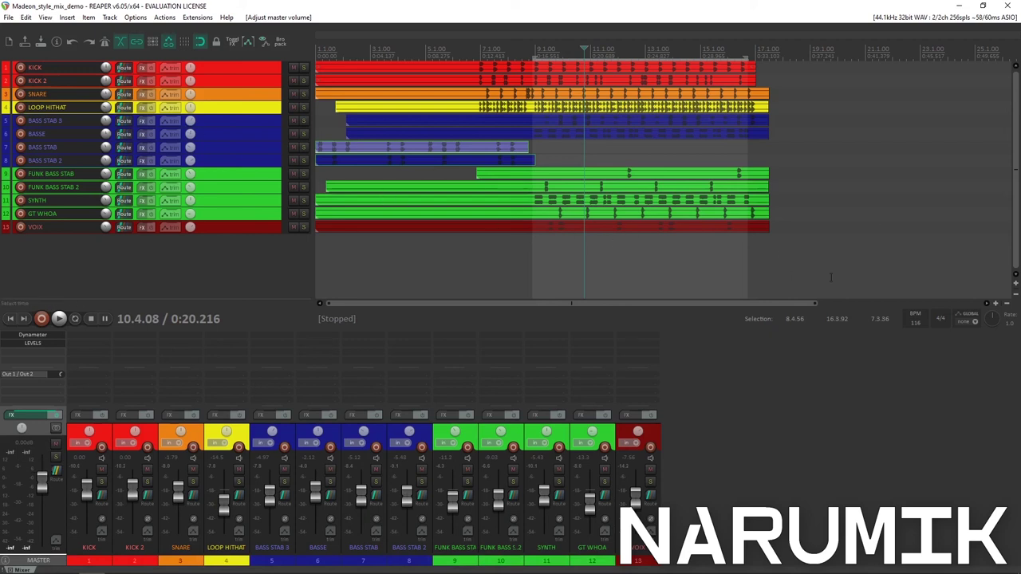
- Lower all thirteen track faders together until KICK sits at about -6.8 dB, and check the master peak during playback from 10.4.08
{"action": "left_click", "coordinate": [659, 433]}
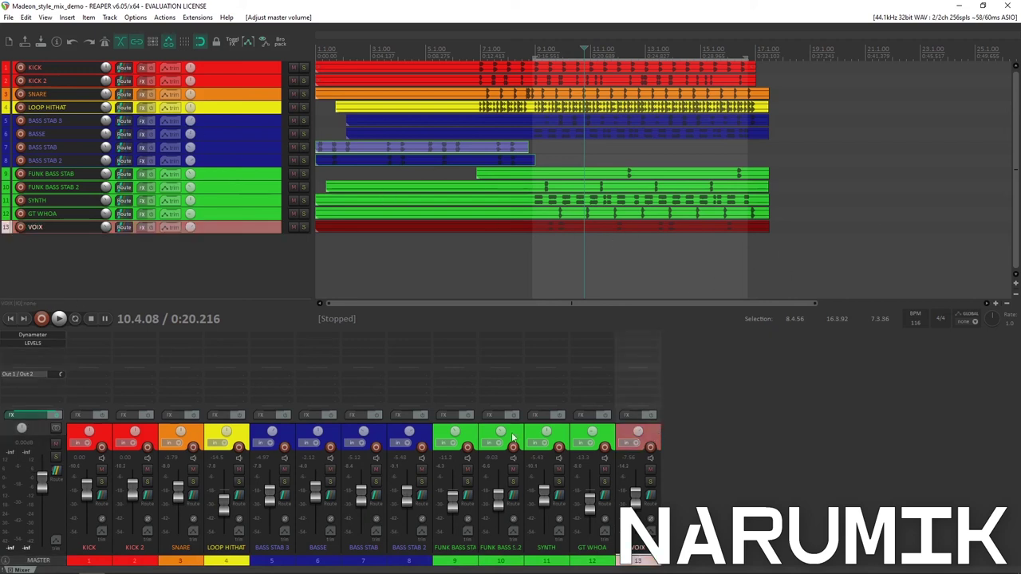
{"action": "left_click", "coordinate": [99, 431], "text": "shift"}
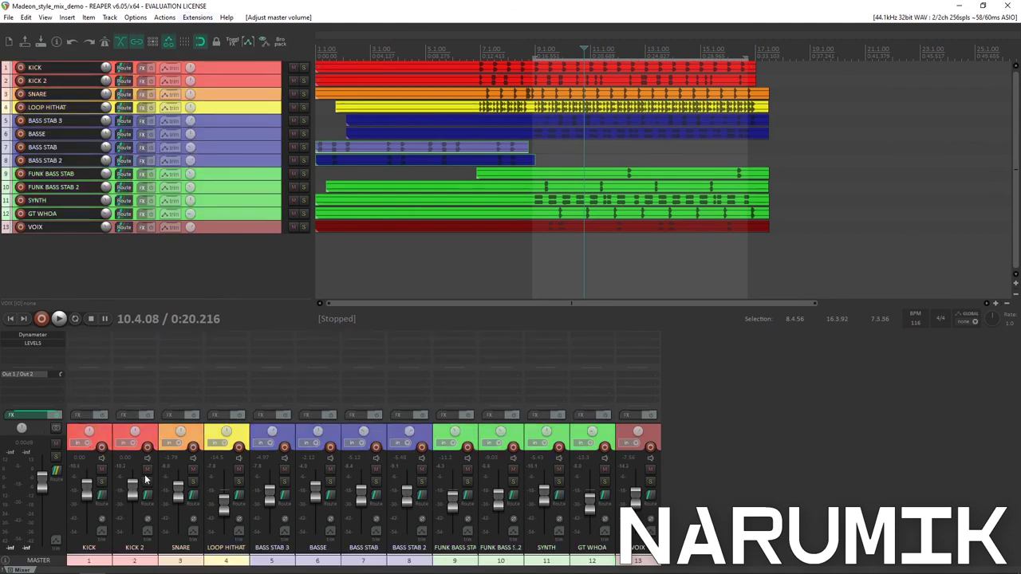
{"action": "mouse_move", "coordinate": [224, 499]}
{"action": "mouse_move", "coordinate": [179, 496]}
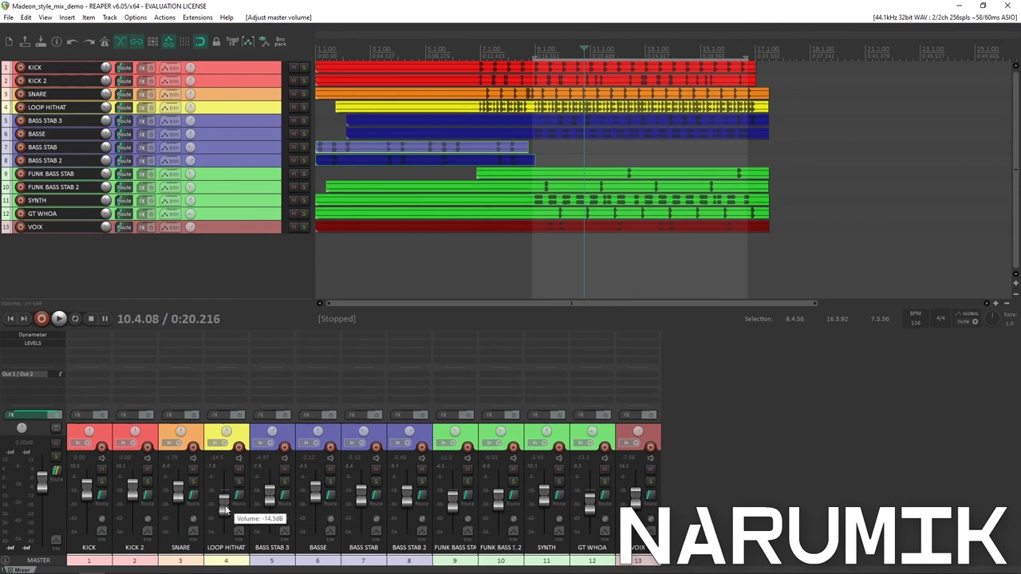
{"action": "scroll", "coordinate": [225, 509], "scroll_direction": "down", "scroll_amount": 1}
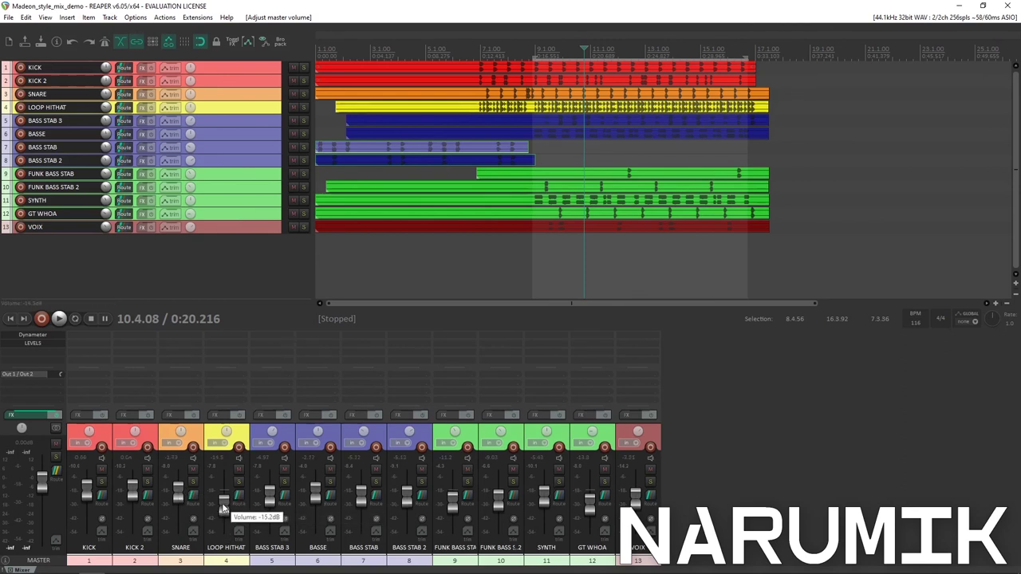
{"action": "scroll", "coordinate": [224, 508], "scroll_direction": "down", "scroll_amount": 8}
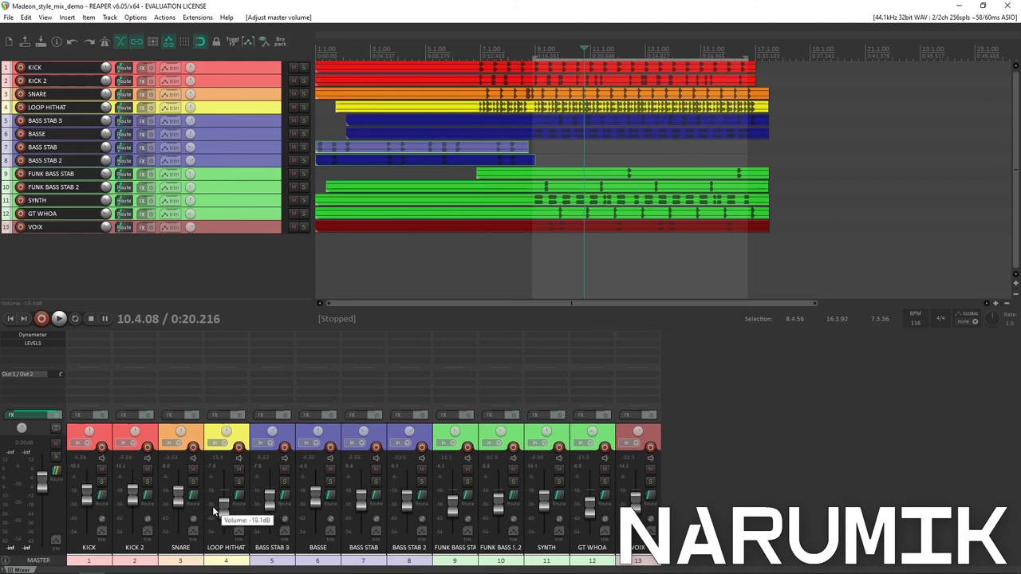
{"action": "key", "text": "space"}
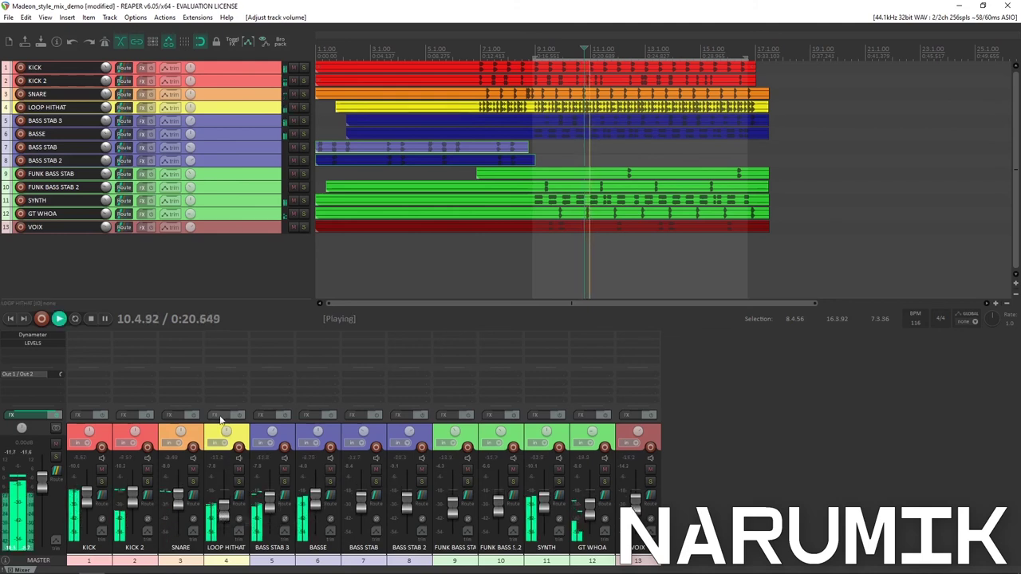
{"action": "left_click", "coordinate": [31, 456]}
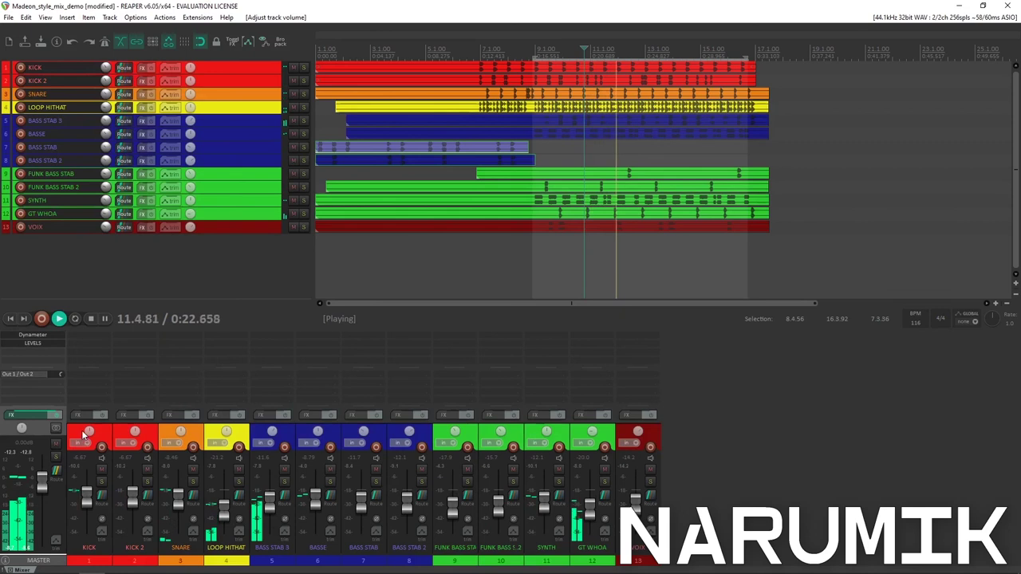
{"action": "key", "text": "space"}
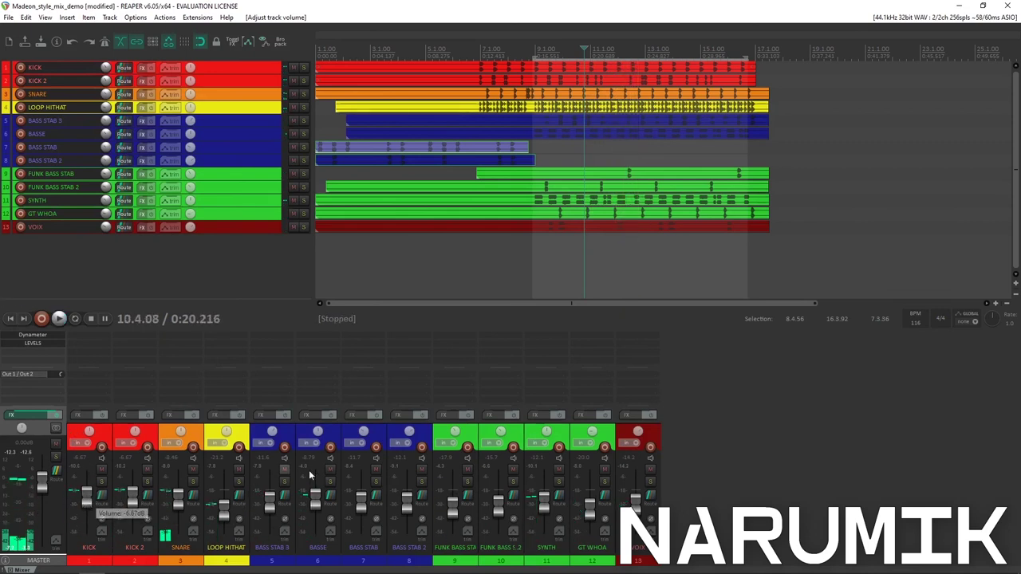
- Select all tracks and raise their volumes together until KICK sits at about -4.8 dB
{"action": "left_click", "coordinate": [654, 434]}
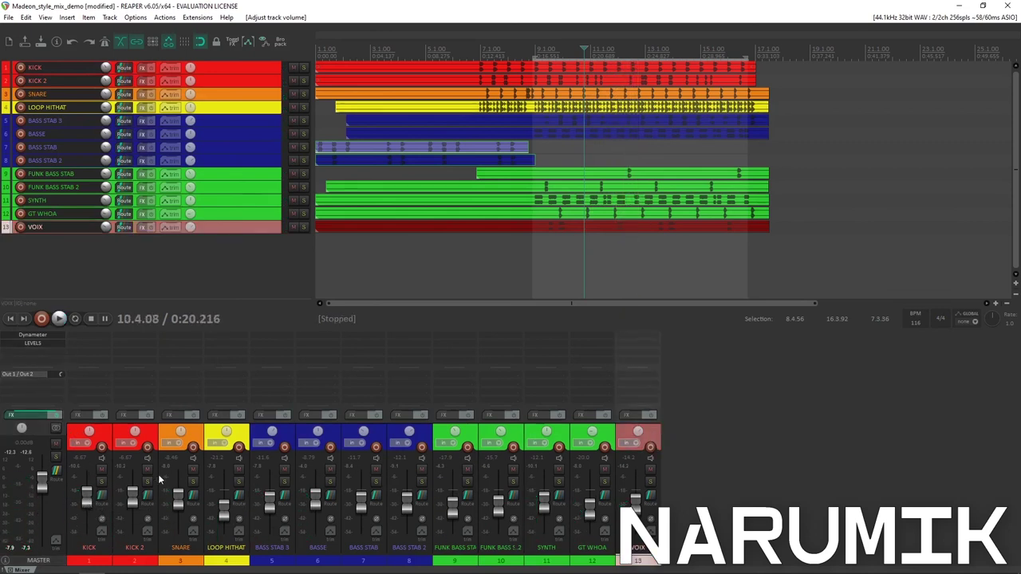
{"action": "key", "text": "ctrl+a"}
{"action": "left_click_drag", "start_coordinate": [86, 499], "coordinate": [88, 497]}
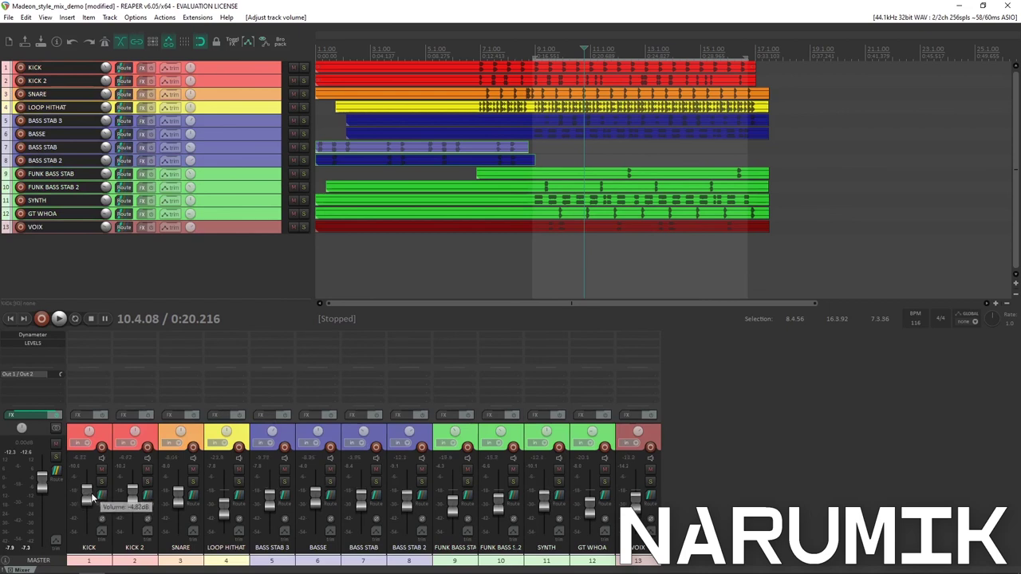
- Open the effects browser for the master track and filter the plugins by "vu"
{"action": "double_click", "coordinate": [39, 348]}
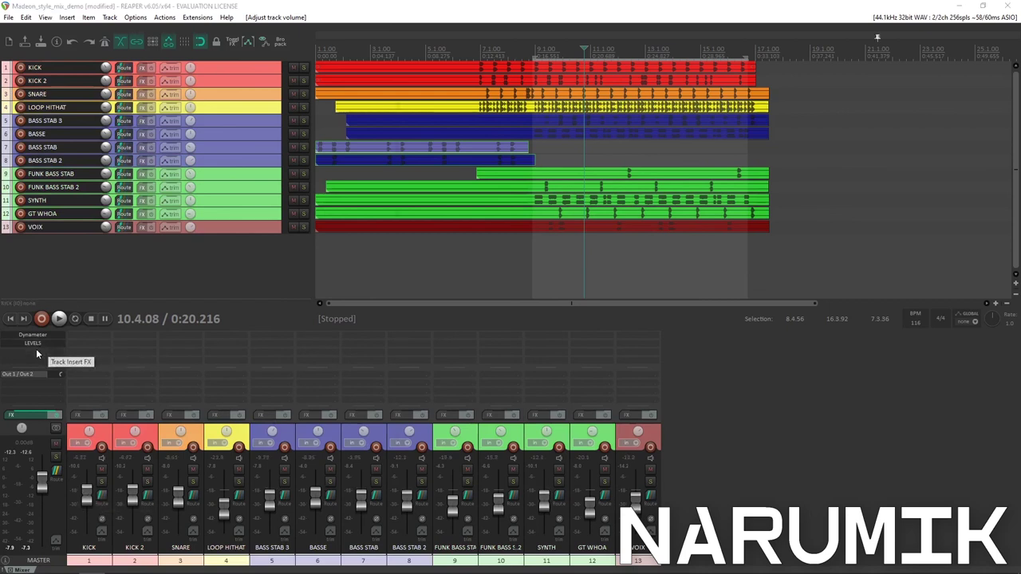
{"action": "scroll", "coordinate": [486, 399], "scroll_direction": "down", "scroll_amount": 15}
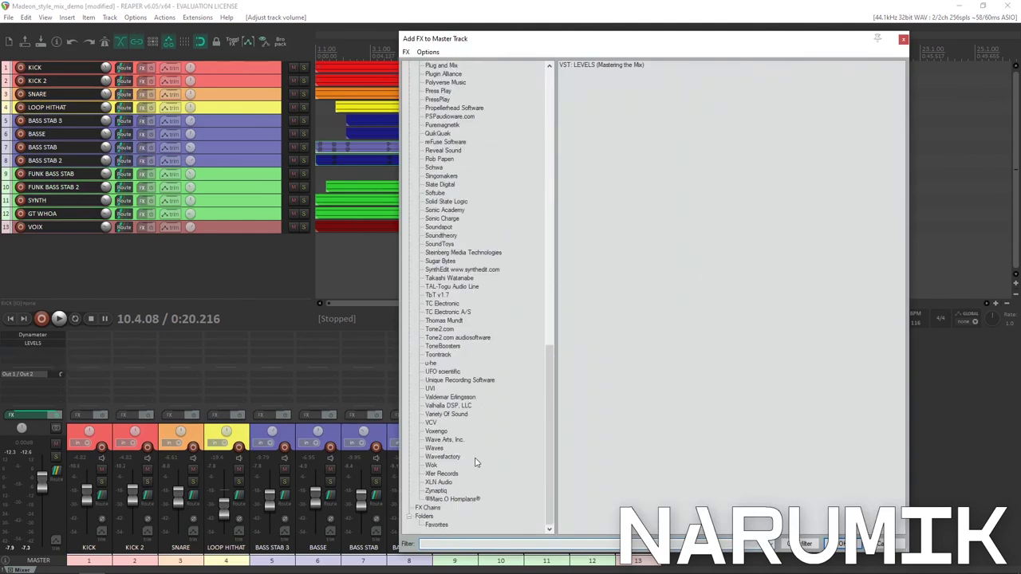
{"action": "left_click", "coordinate": [432, 466]}
{"action": "left_click", "coordinate": [433, 449]}
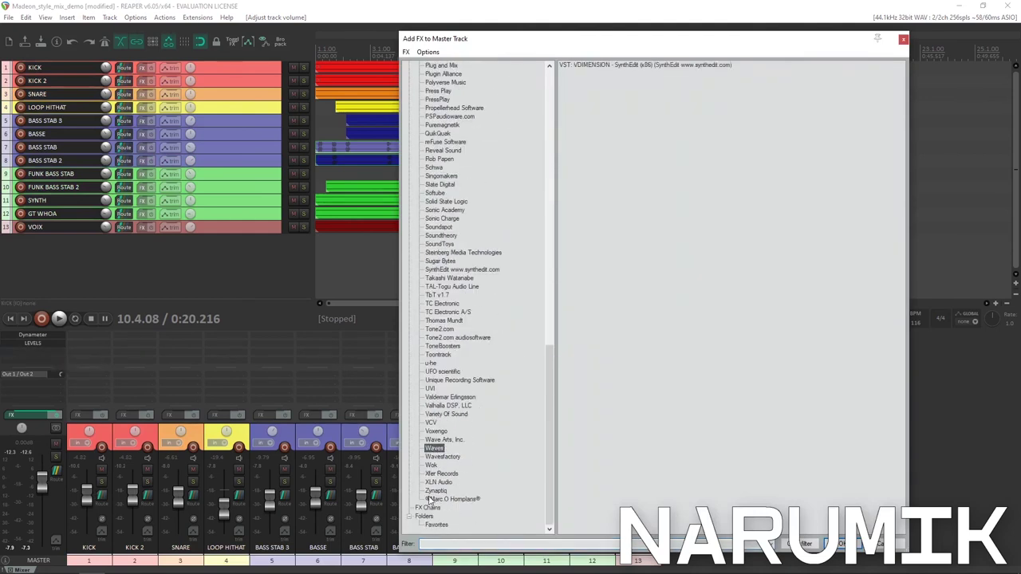
{"action": "left_click", "coordinate": [474, 543]}
{"action": "type", "text": "vu"}
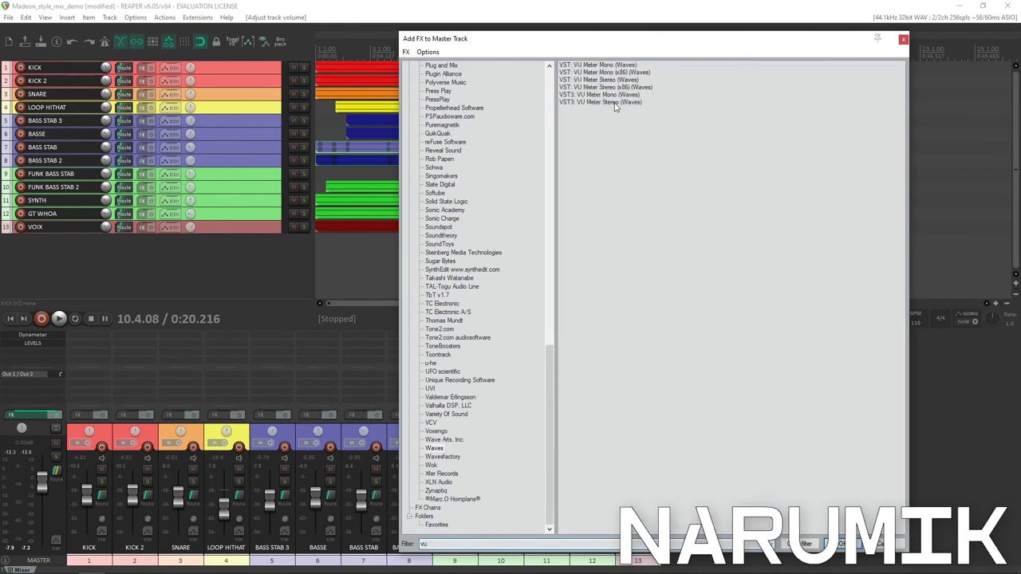
{"action": "left_click", "coordinate": [627, 96]}
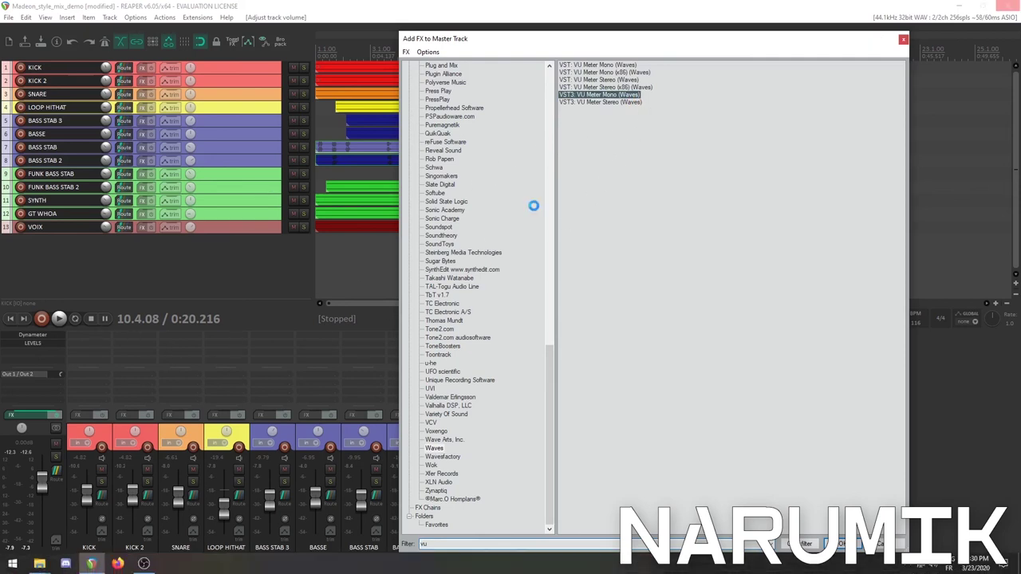
{"action": "left_click", "coordinate": [45, 351]}
{"action": "key", "text": "Delete"}
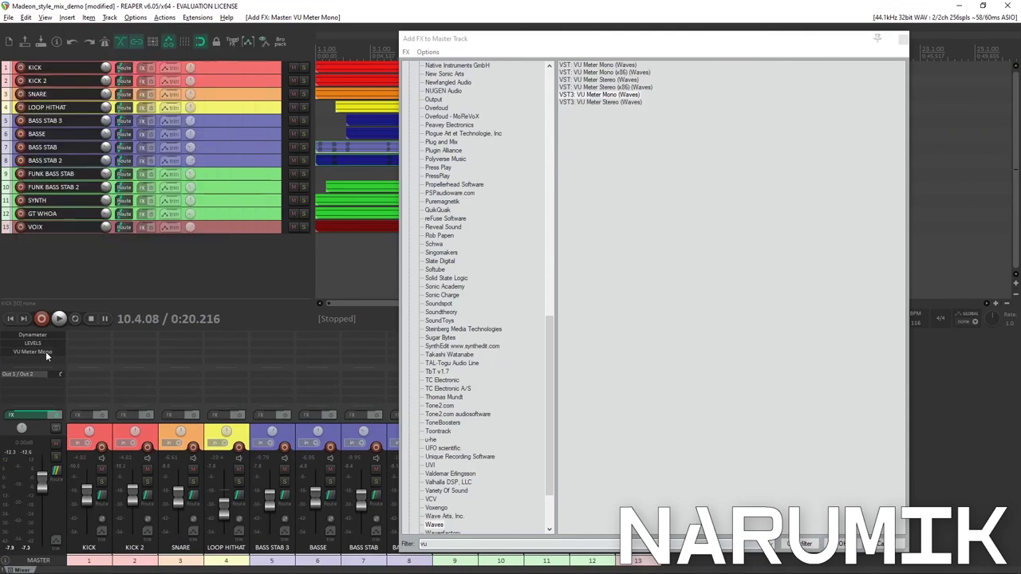
- Add the VST3 VU Meter Stereo (Waves) to the master track, set its display size to L, and reposition its window
{"action": "left_click", "coordinate": [604, 102]}
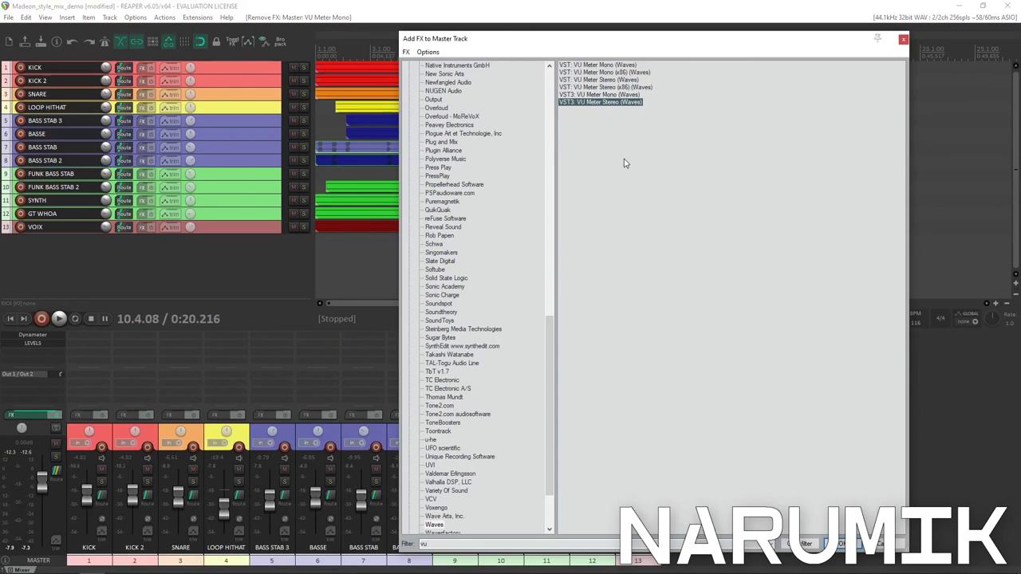
{"action": "key", "text": "Return"}
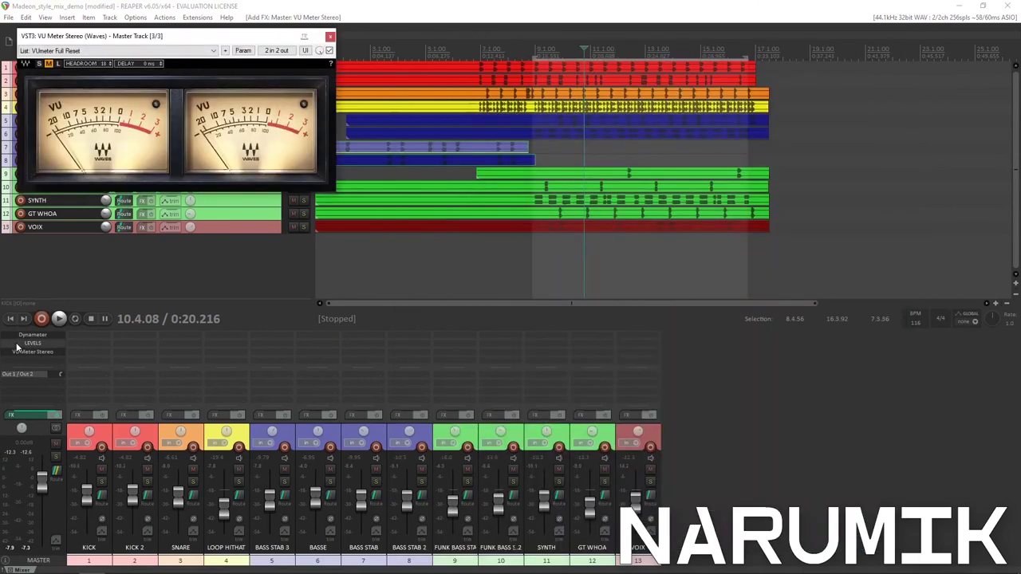
{"action": "left_click", "coordinate": [57, 64]}
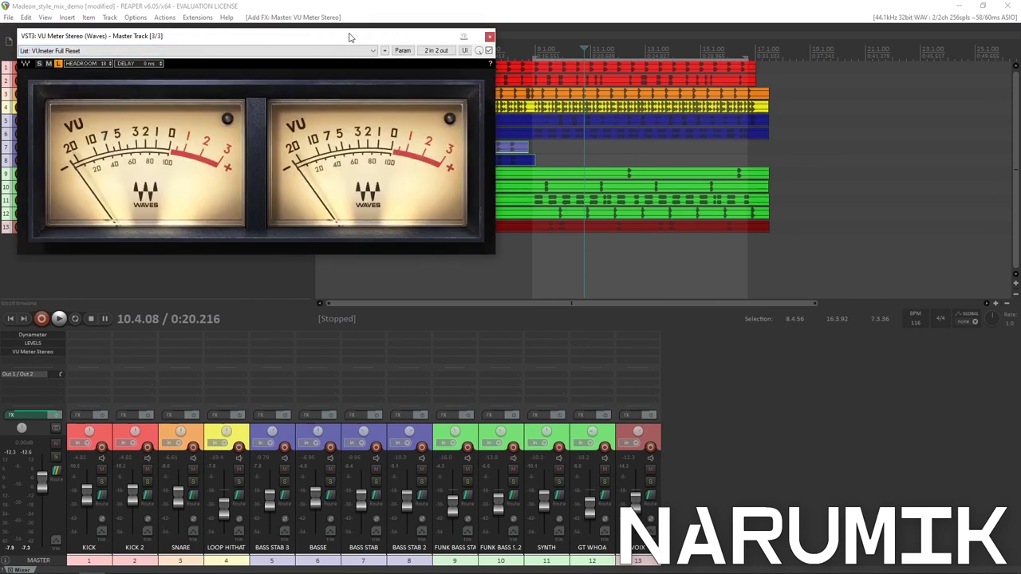
{"action": "left_click_drag", "start_coordinate": [349, 37], "coordinate": [393, 121]}
- Play from 8.4.22 and lower all tracks together to about -6.8 dB on KICK using the VU meter, then close the meter
{"action": "left_click", "coordinate": [529, 53]}
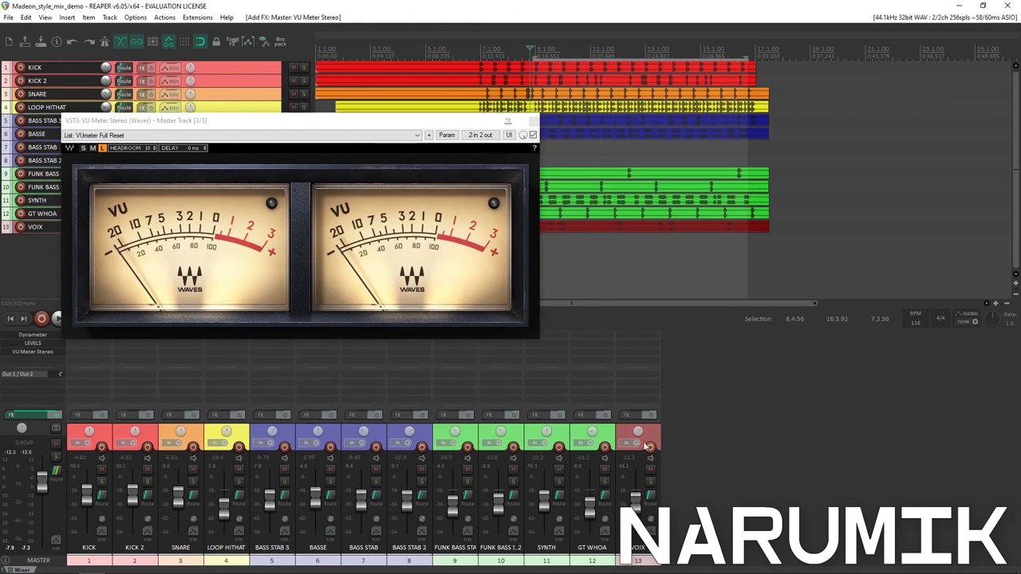
{"action": "left_click", "coordinate": [641, 437]}
{"action": "left_click", "coordinate": [105, 435], "text": "shift"}
{"action": "key", "text": "space"}
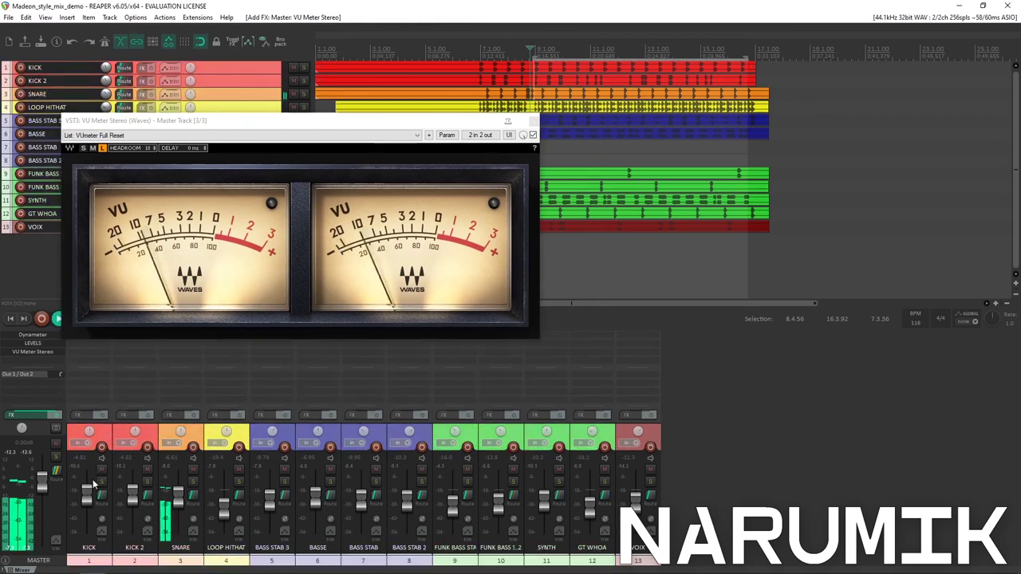
{"action": "left_click_drag", "start_coordinate": [89, 493], "coordinate": [89, 495]}
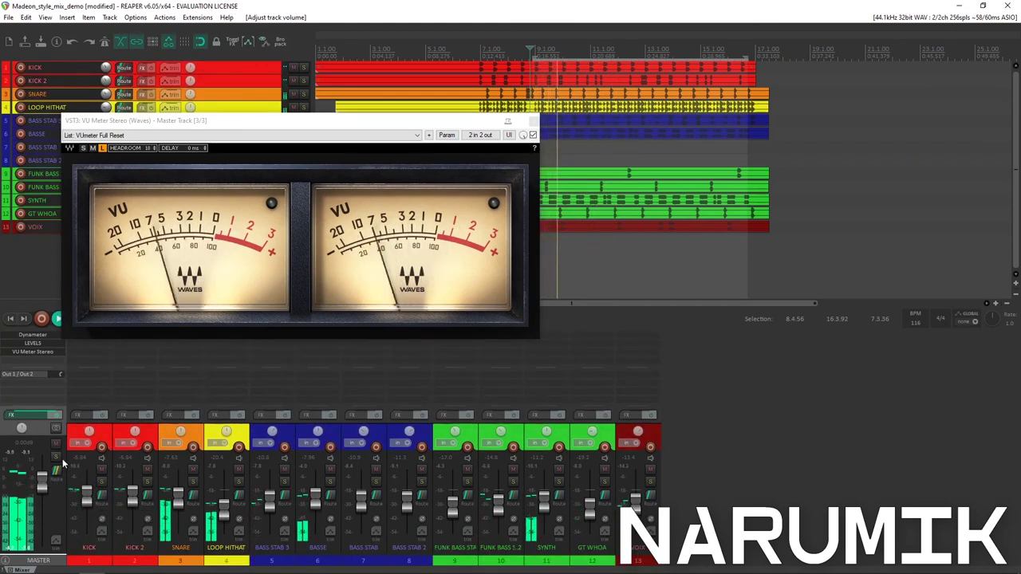
{"action": "key", "text": "space"}
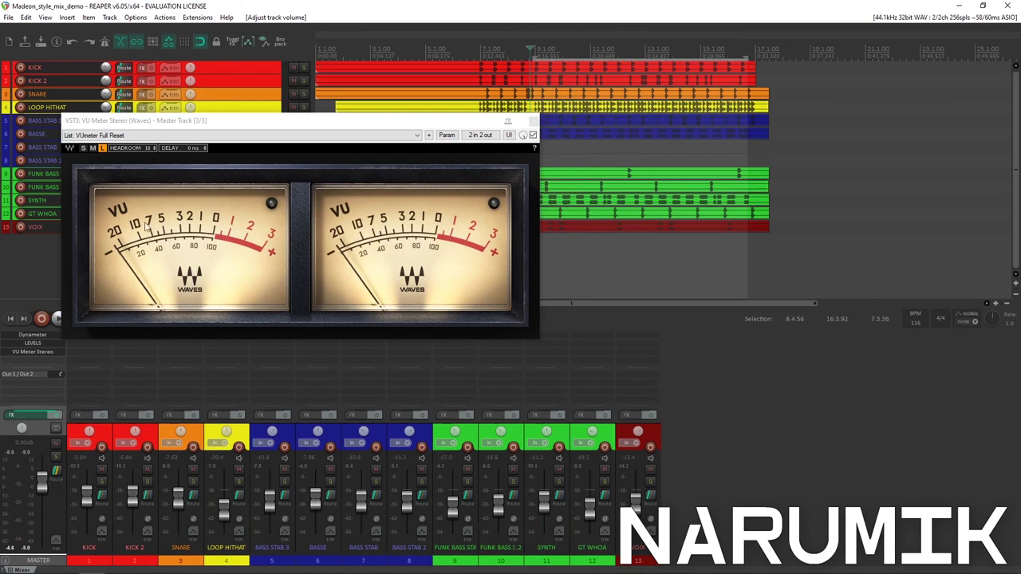
{"action": "left_click", "coordinate": [533, 121]}
- Audition the rebalanced mix briefly from 11.3.97 and place the edit cursor at 12.4.43
{"action": "scroll", "coordinate": [529, 121], "scroll_direction": "down", "scroll_amount": 2}
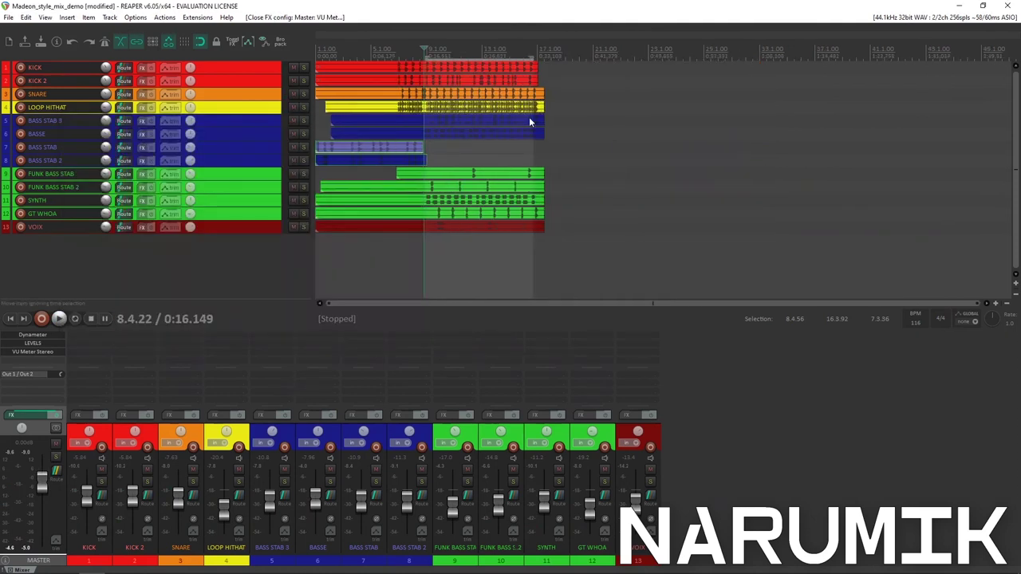
{"action": "scroll", "coordinate": [667, 130], "scroll_direction": "up", "scroll_amount": 3}
{"action": "scroll", "coordinate": [594, 142], "scroll_direction": "down", "scroll_amount": 4}
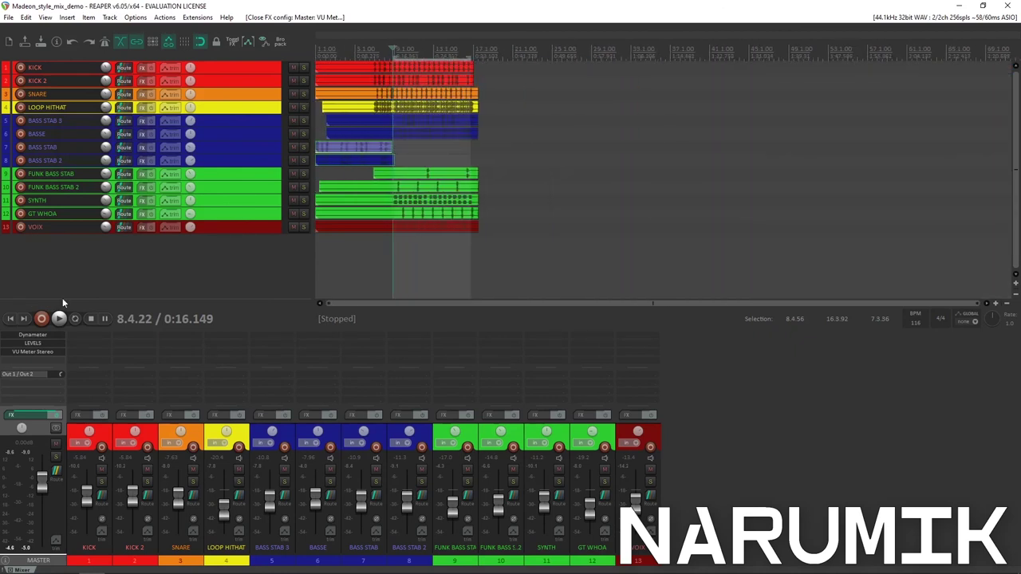
{"action": "scroll", "coordinate": [445, 169], "scroll_direction": "up", "scroll_amount": 2}
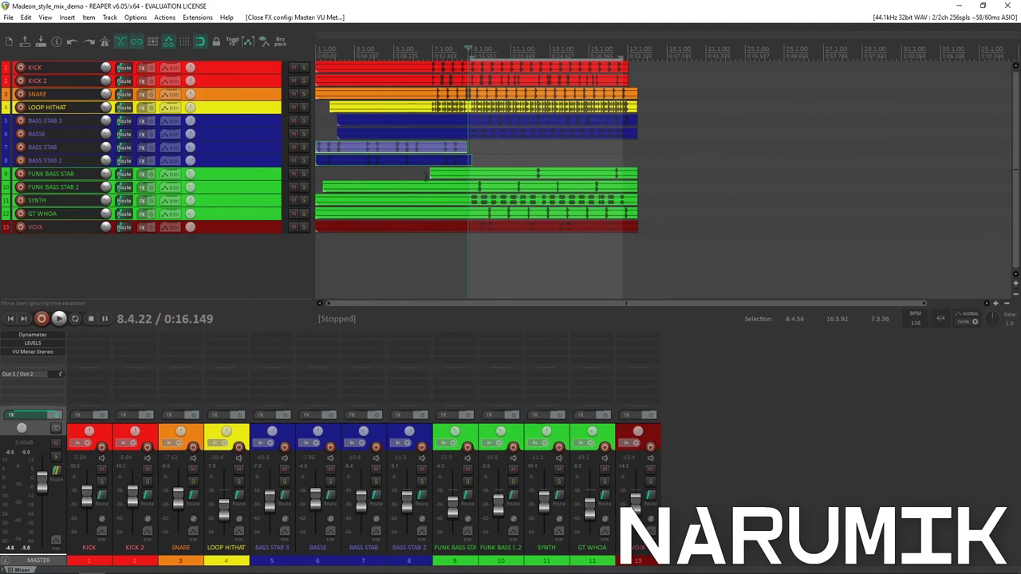
{"action": "left_click", "coordinate": [525, 49]}
{"action": "key", "text": "space"}
{"action": "key", "text": "space"}
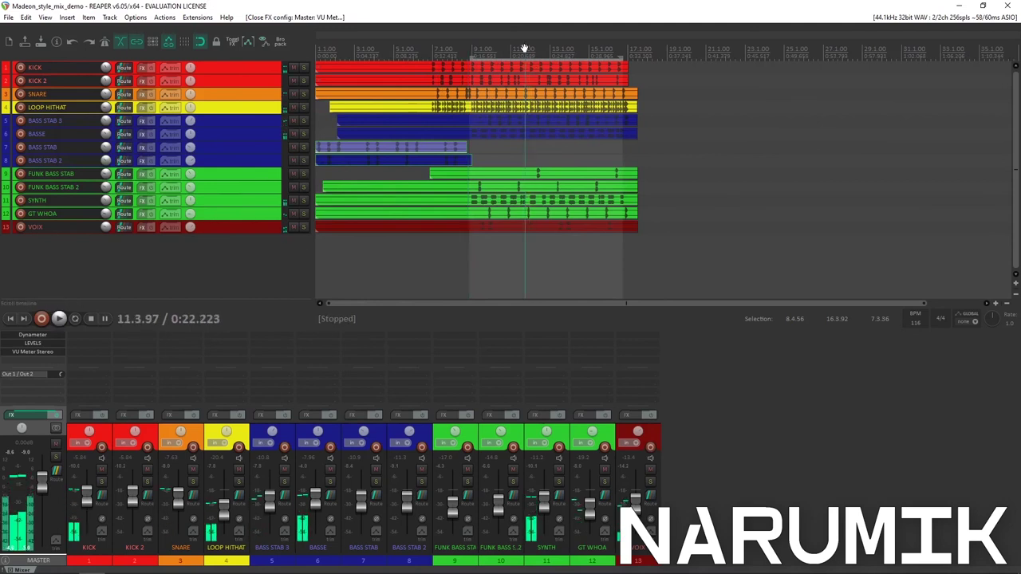
{"action": "left_click", "coordinate": [546, 49]}
{"action": "scroll", "coordinate": [547, 49], "scroll_direction": "up", "scroll_amount": 2}
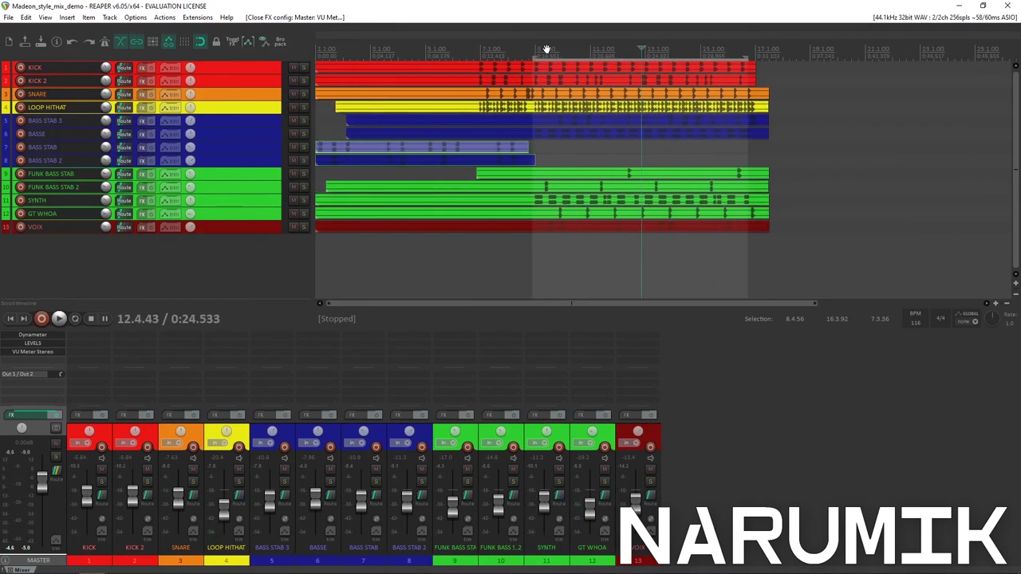
{"action": "scroll", "coordinate": [546, 50], "scroll_direction": "down", "scroll_amount": 4}
{"action": "scroll", "coordinate": [546, 49], "scroll_direction": "up", "scroll_amount": 1}
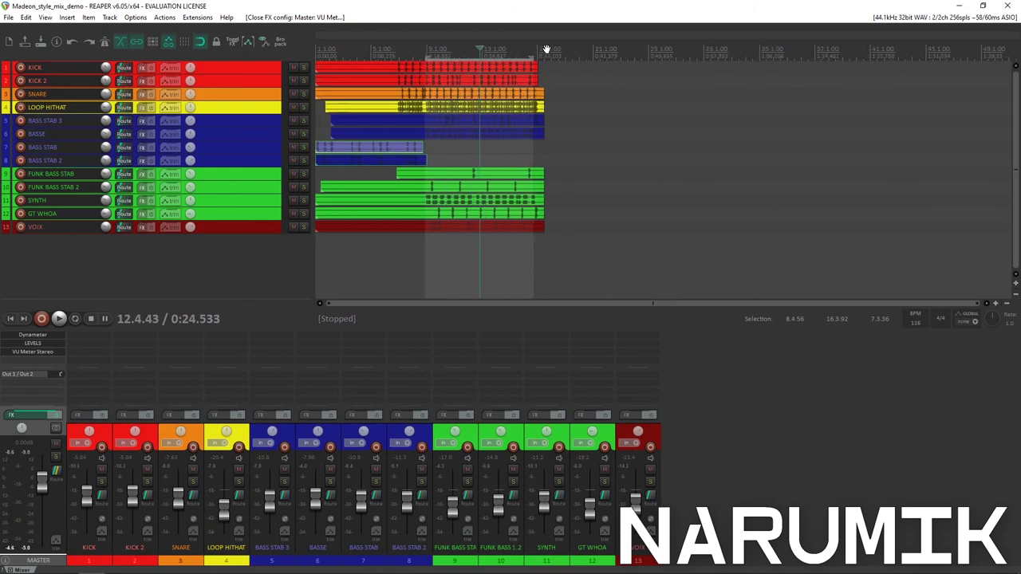
- Increase the heights of the BASS STAB 2 and BASS STAB tracks in the arrangement
{"action": "scroll", "coordinate": [546, 49], "scroll_direction": "up", "scroll_amount": 2}
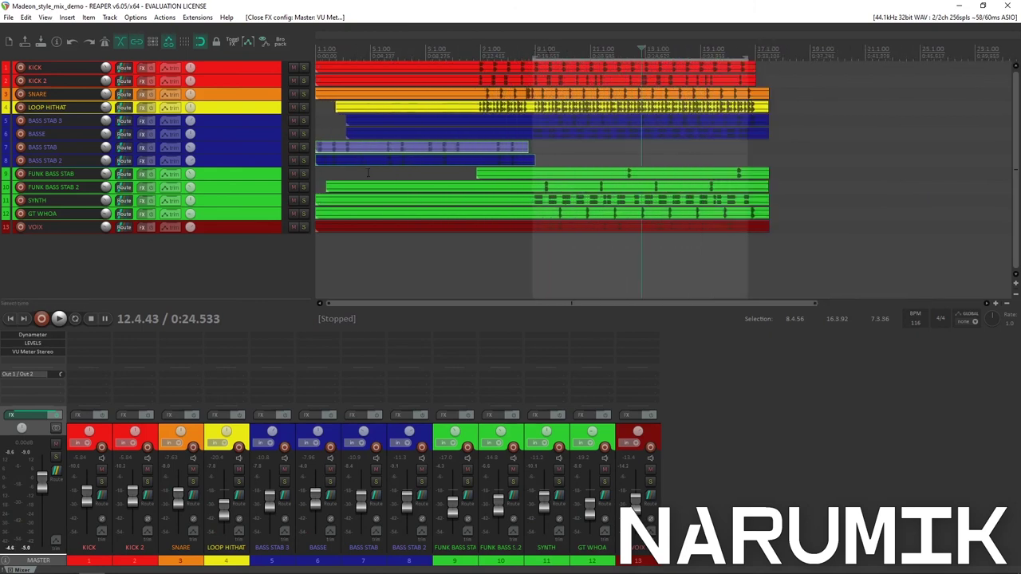
{"action": "left_click", "coordinate": [266, 162]}
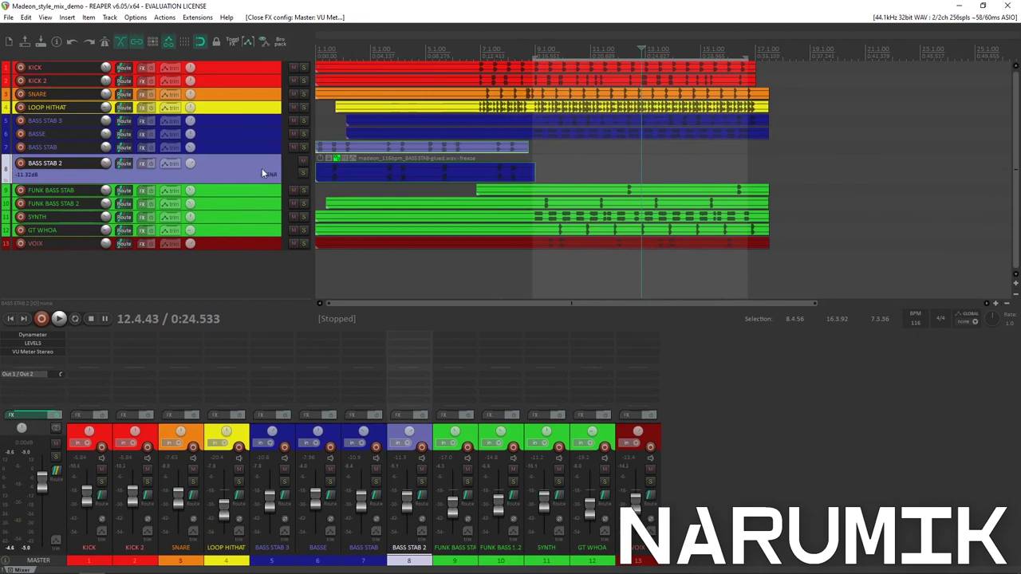
{"action": "left_click_drag", "start_coordinate": [257, 152], "coordinate": [257, 169]}
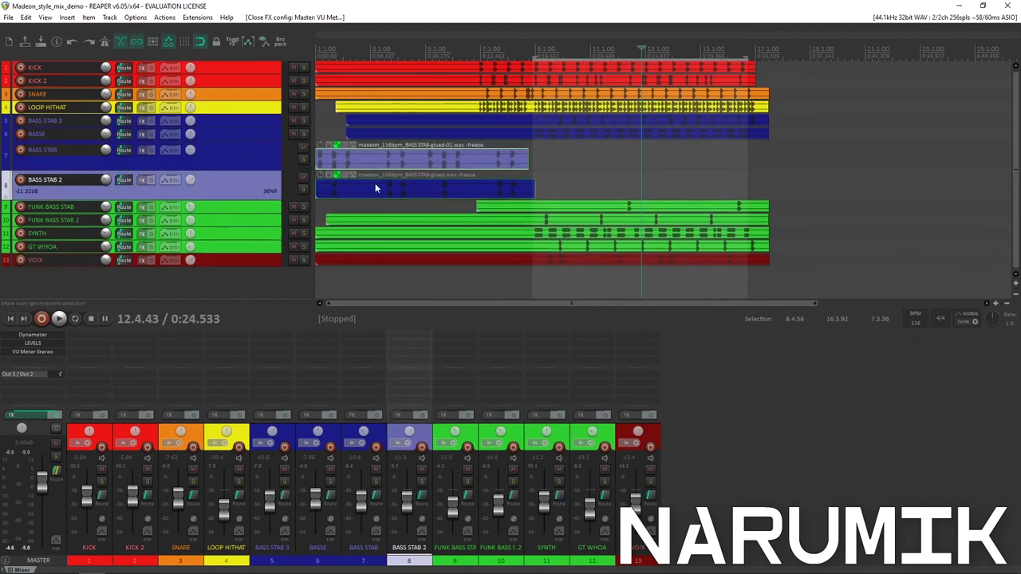
- Select every media item across all 13 tracks and lock them together
{"action": "left_click_drag", "start_coordinate": [789, 266], "coordinate": [353, 65]}
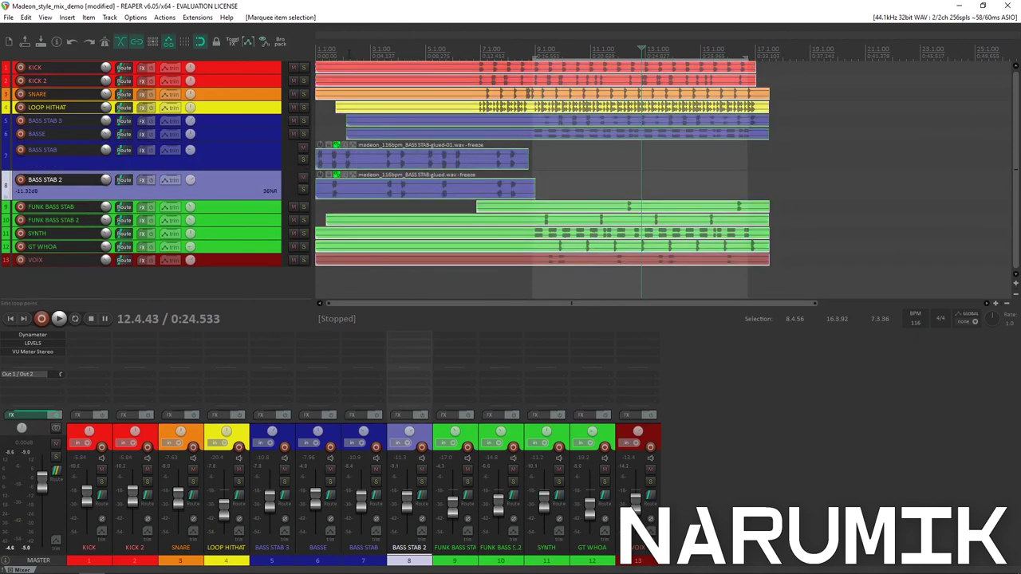
{"action": "scroll", "coordinate": [367, 91], "scroll_direction": "up", "scroll_amount": 3}
{"action": "scroll", "coordinate": [369, 107], "scroll_direction": "down", "scroll_amount": 4}
{"action": "key", "text": "Home"}
{"action": "scroll", "coordinate": [372, 110], "scroll_direction": "up", "scroll_amount": 5}
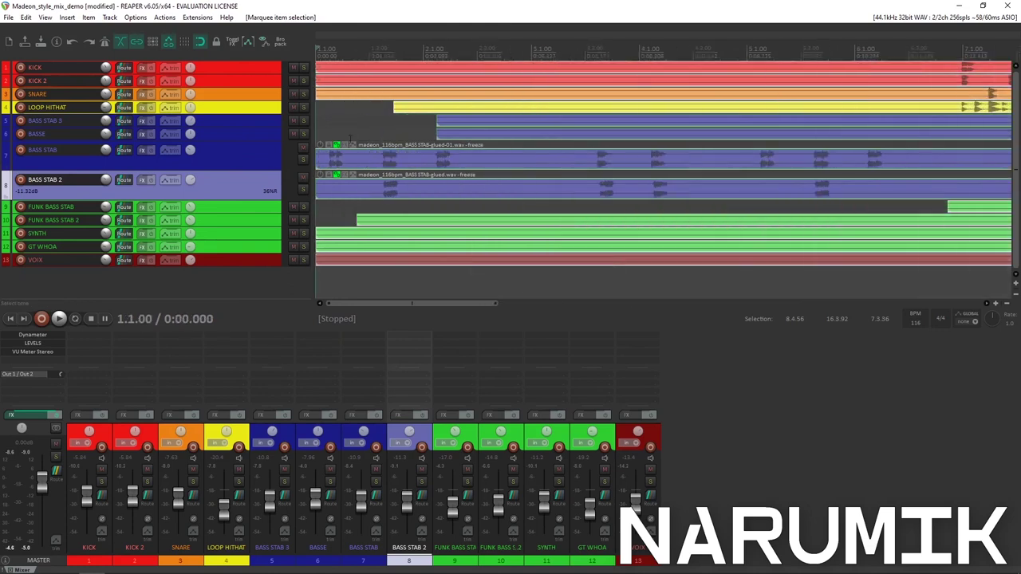
{"action": "left_click", "coordinate": [327, 146]}
- Audition the mix briefly from 10.3.08, stop playback, and open and close the LEVELS plugin on the master track
{"action": "scroll", "coordinate": [514, 119], "scroll_direction": "down", "scroll_amount": 8}
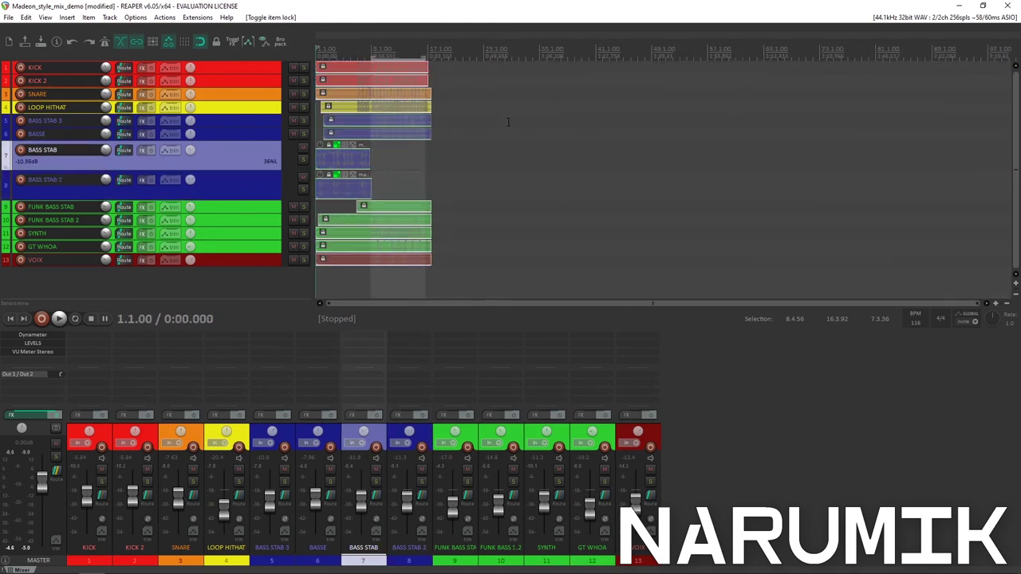
{"action": "scroll", "coordinate": [508, 123], "scroll_direction": "up", "scroll_amount": 5}
{"action": "scroll", "coordinate": [508, 121], "scroll_direction": "down", "scroll_amount": 2}
{"action": "left_click", "coordinate": [565, 118]}
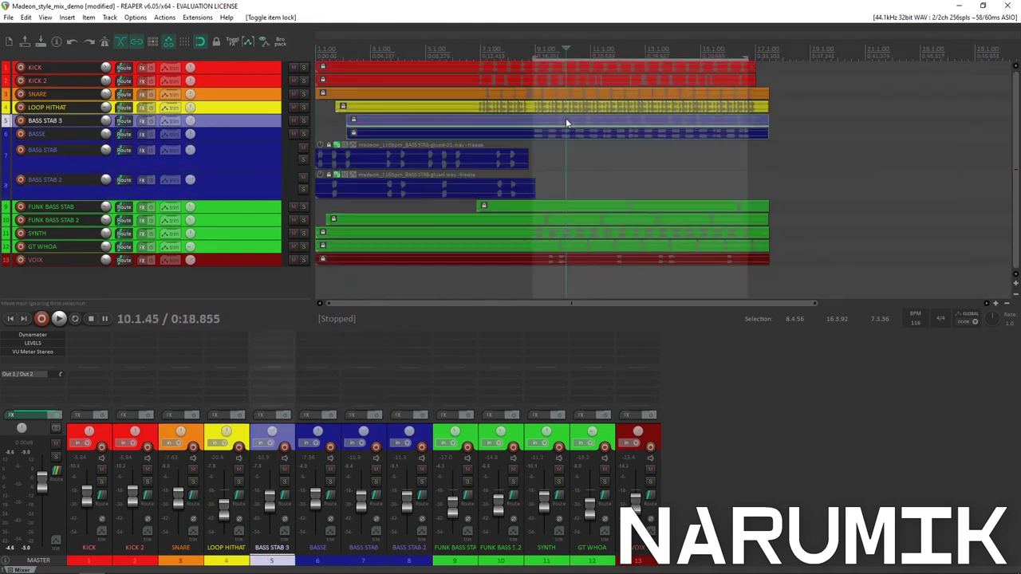
{"action": "left_click", "coordinate": [578, 136]}
{"action": "key", "text": "space"}
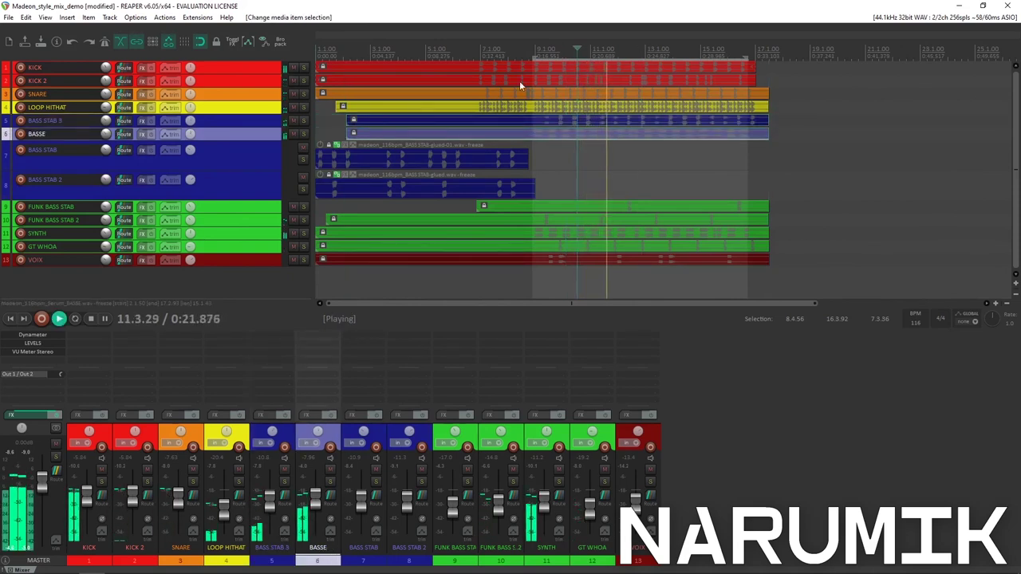
{"action": "key", "text": "space"}
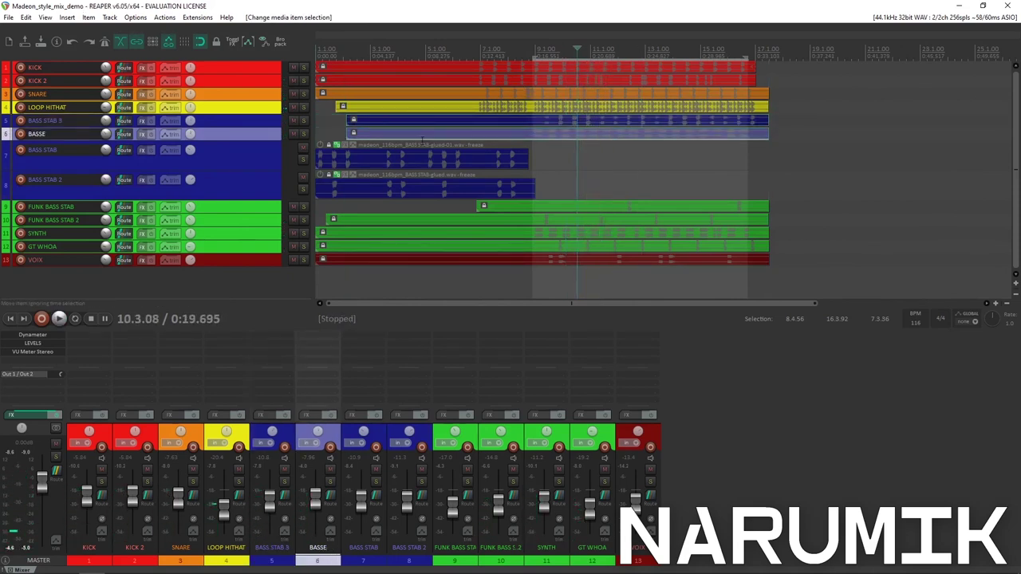
{"action": "left_click", "coordinate": [39, 344]}
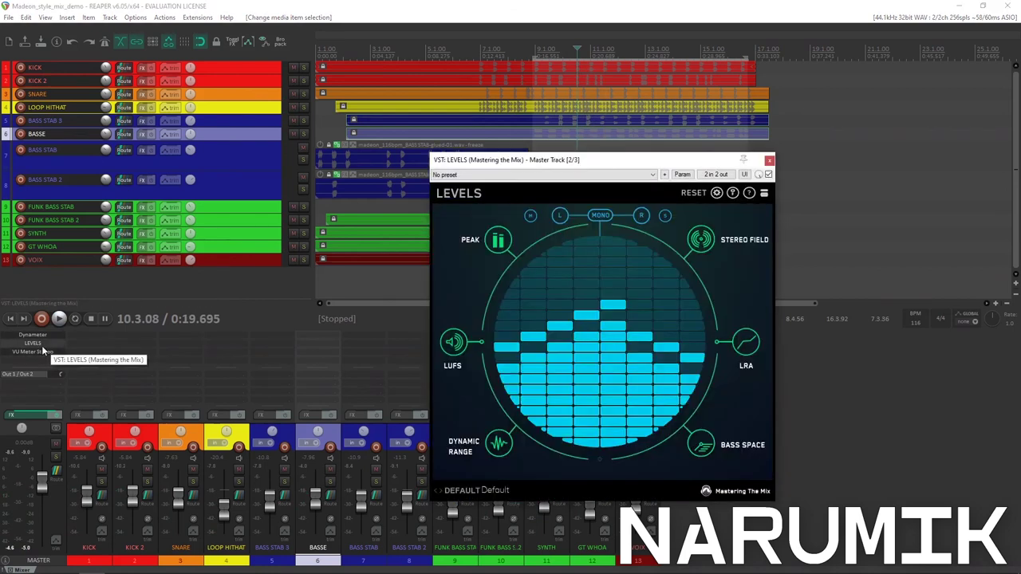
{"action": "left_click", "coordinate": [43, 347]}
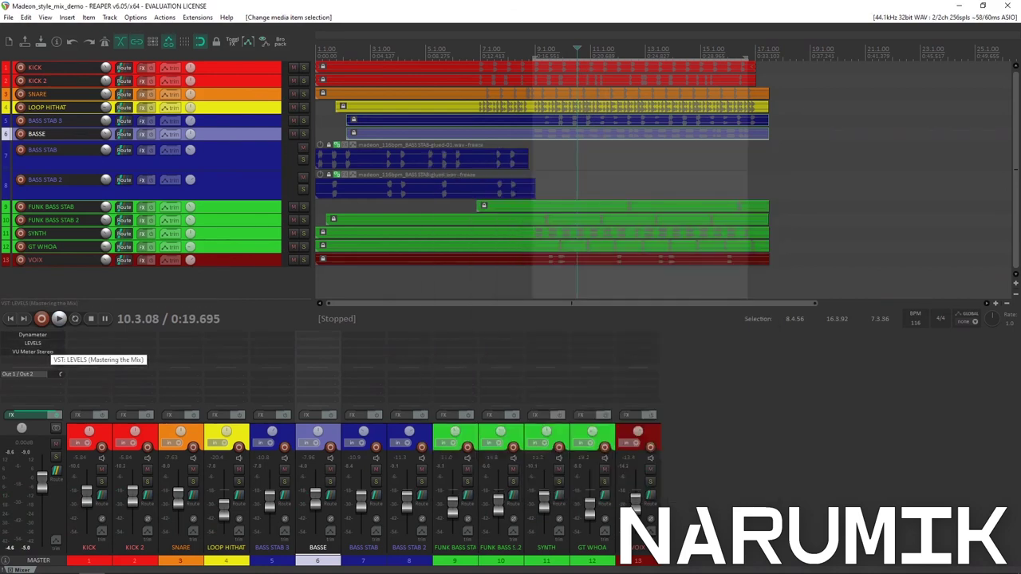